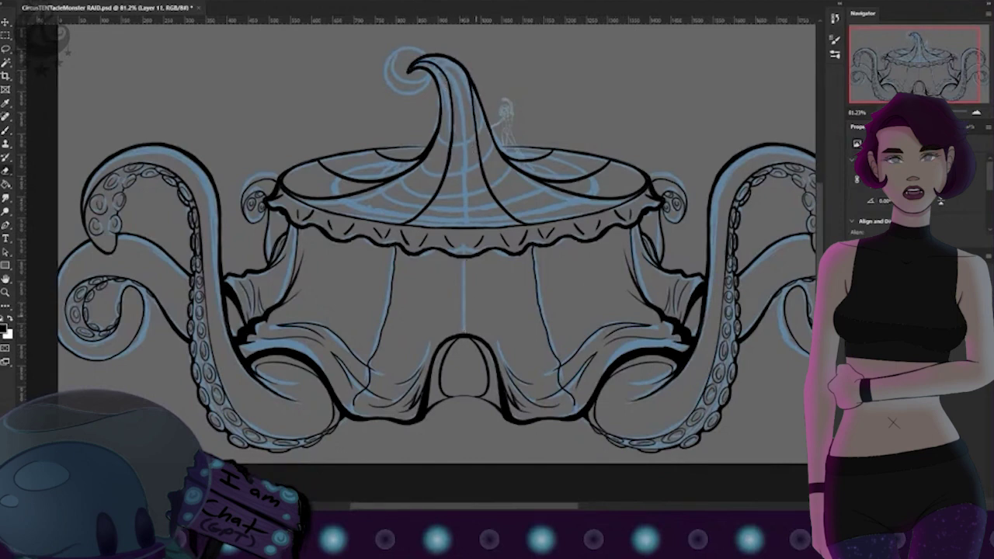
Step: Ink a round ball with an inner crescent line at the curled tip of the tent's peak using the Brush tool
{"action": "key", "text": "b"}
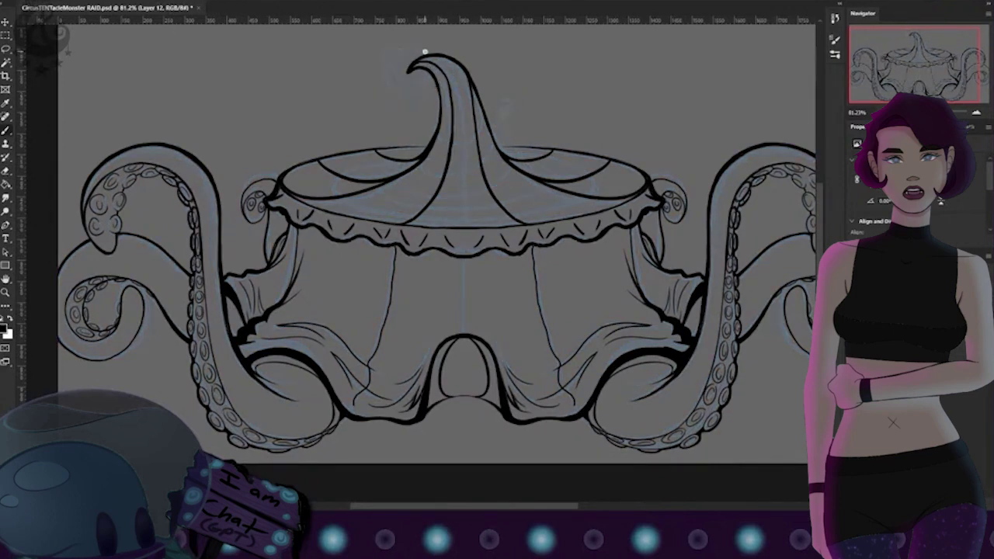
{"action": "left_click_drag", "start_coordinate": [425, 51], "coordinate": [425, 57]}
{"action": "scroll", "coordinate": [530, 156], "scroll_direction": "up", "scroll_amount": 1}
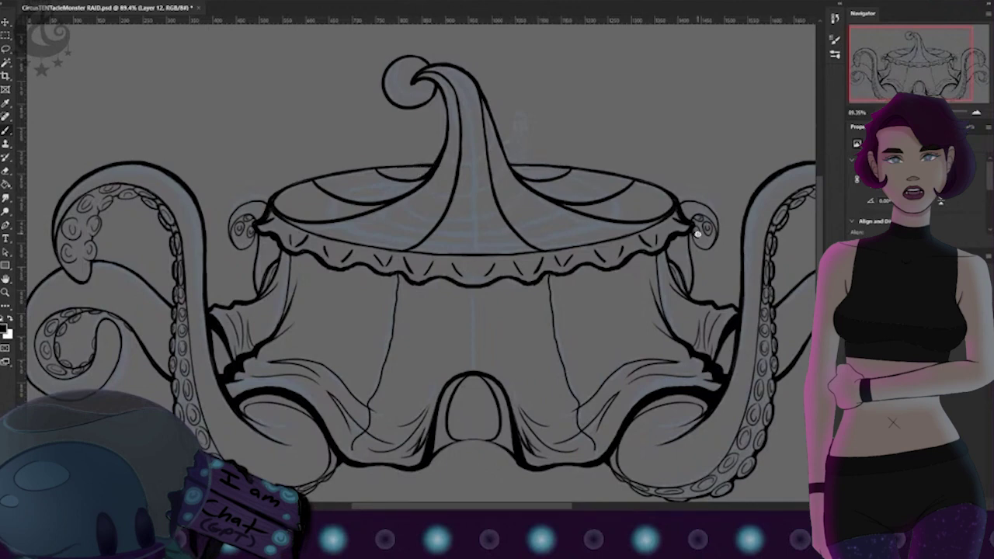
{"action": "left_click_drag", "start_coordinate": [395, 69], "coordinate": [411, 89]}
{"action": "left_click_drag", "start_coordinate": [555, 364], "coordinate": [526, 354]}
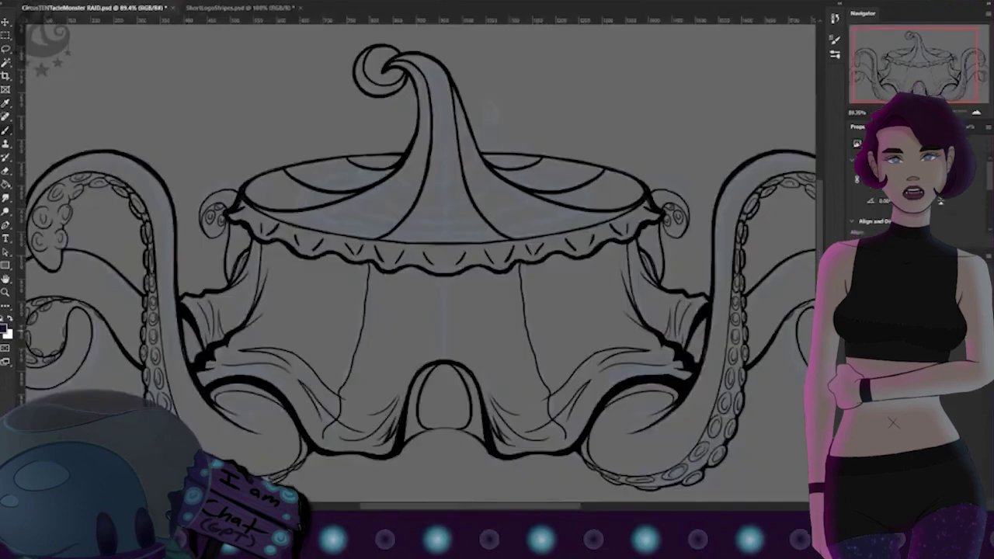
Step: Undo the trial fill and close the line gaps at the lower ends of the tent's two front seams with mirrored strokes
{"action": "scroll", "coordinate": [535, 300], "scroll_direction": "down", "scroll_amount": 4}
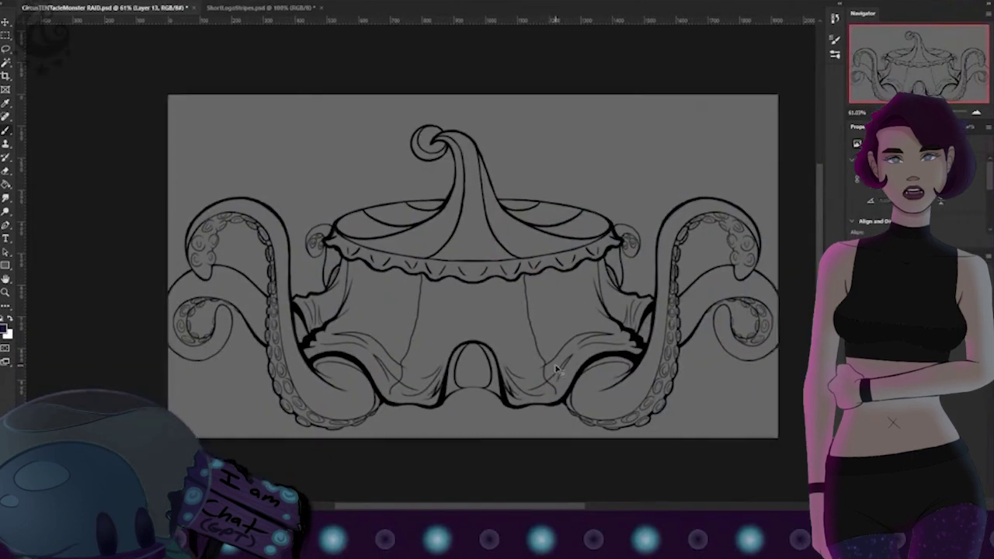
{"action": "left_click", "coordinate": [578, 316]}
{"action": "key", "text": "ctrl+z"}
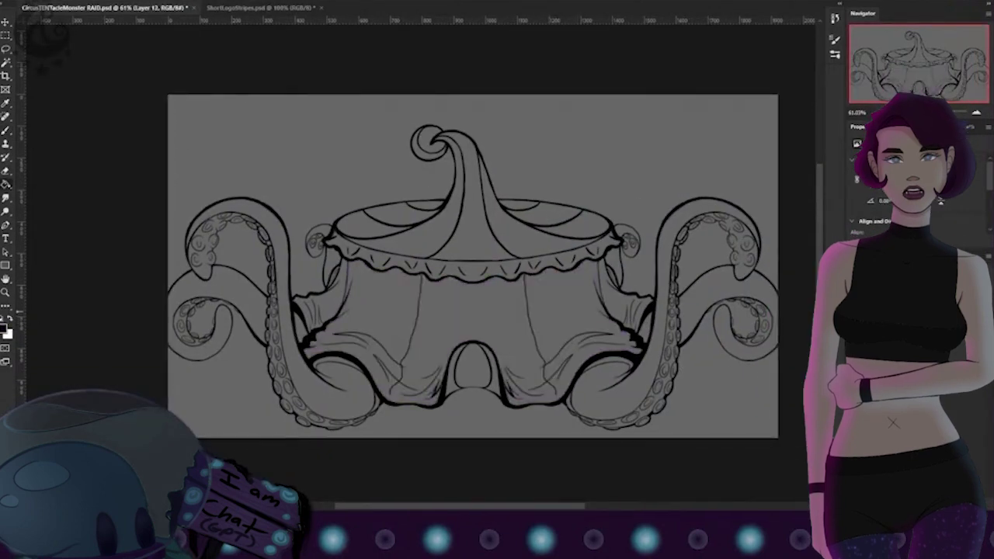
{"action": "scroll", "coordinate": [556, 393], "scroll_direction": "up", "scroll_amount": 5}
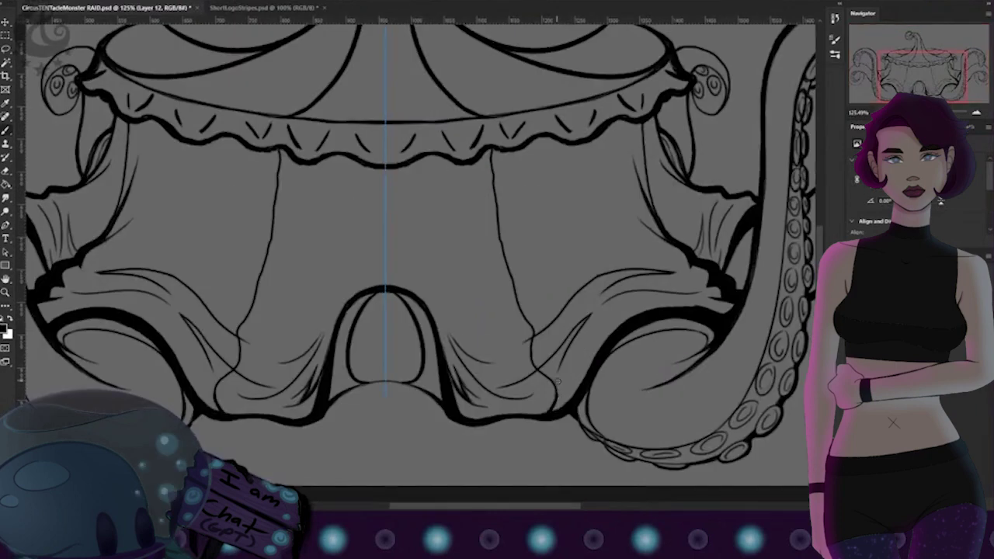
{"action": "left_click_drag", "start_coordinate": [557, 394], "coordinate": [542, 413]}
{"action": "left_click_drag", "start_coordinate": [592, 360], "coordinate": [586, 403]}
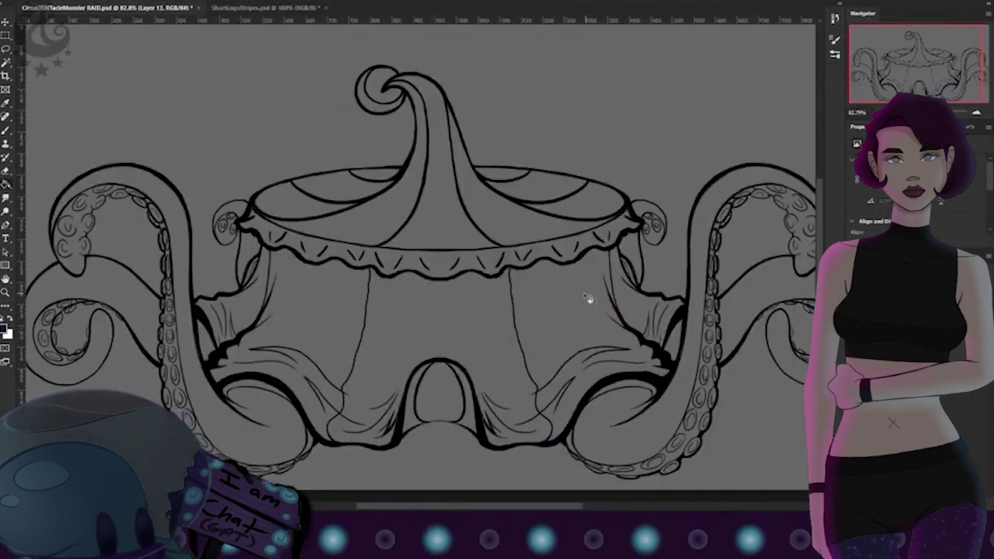
Step: Fill the tent's two front side panels purple, and its centre panel and both rear panels dark blue
{"action": "left_click", "coordinate": [588, 298]}
{"action": "left_click", "coordinate": [324, 317]}
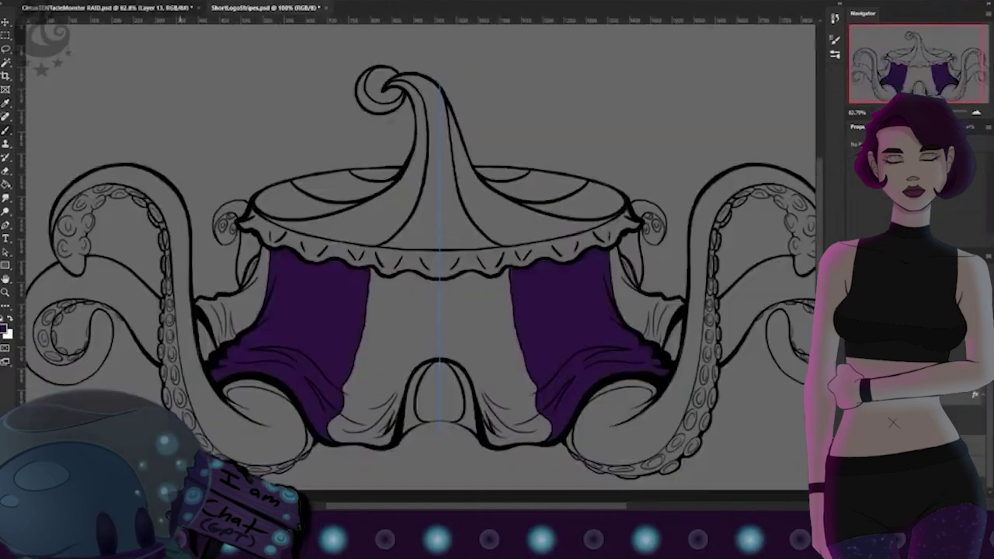
{"action": "left_click", "coordinate": [426, 333]}
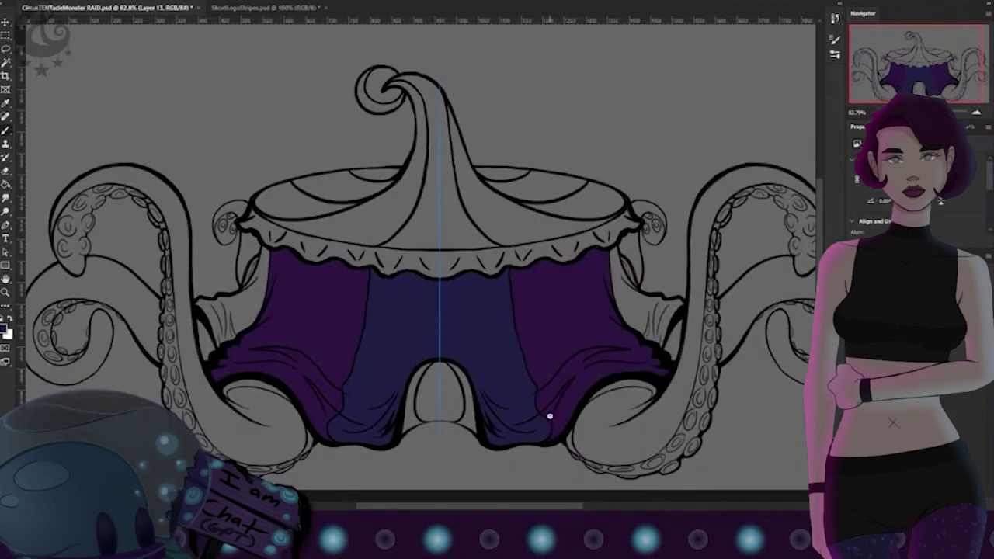
{"action": "left_click", "coordinate": [259, 305]}
{"action": "left_click", "coordinate": [646, 312]}
{"action": "key", "text": "b"}
{"action": "left_click_drag", "start_coordinate": [230, 333], "coordinate": [222, 319]}
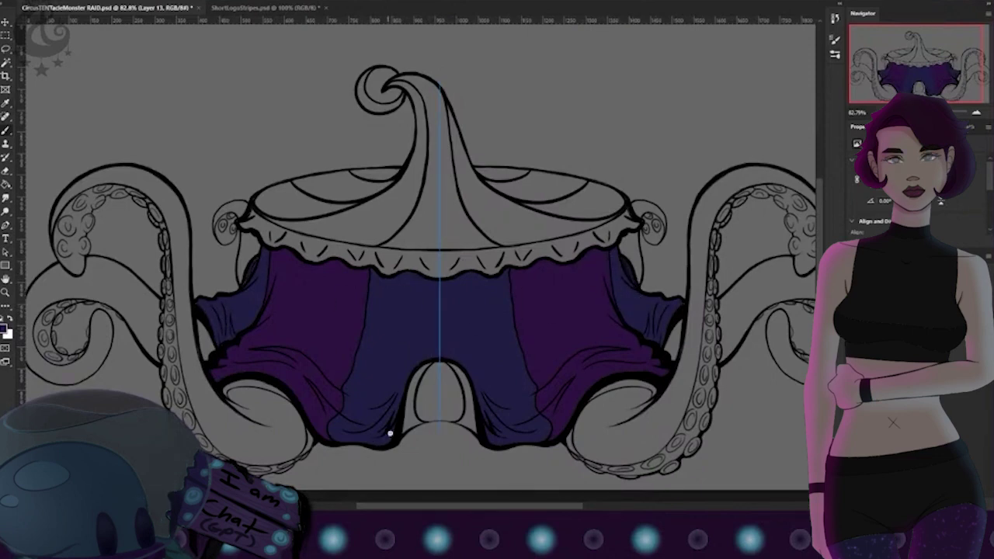
Step: Fill the roof's central stripe and the alternate stripes on both sides dark blue
{"action": "left_click", "coordinate": [423, 186]}
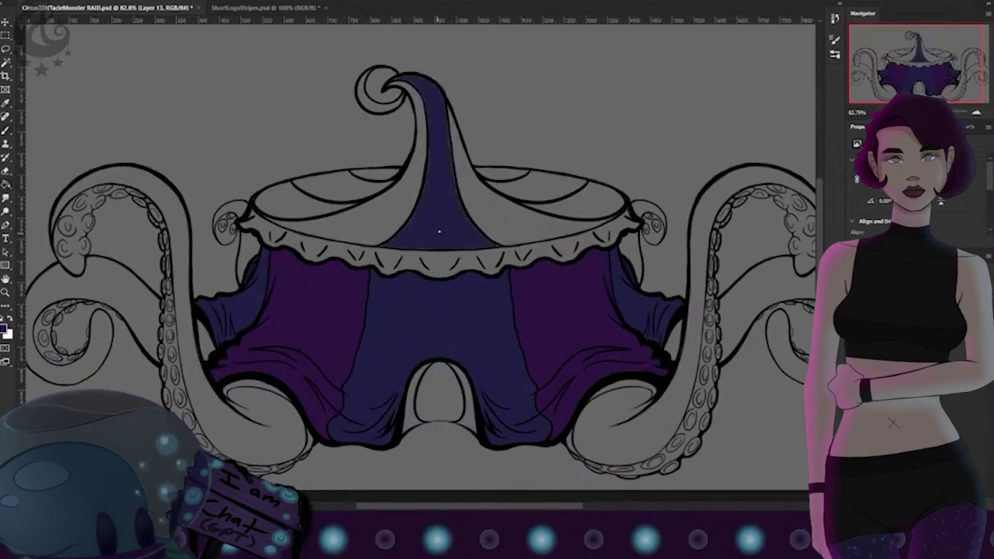
{"action": "left_click", "coordinate": [307, 198]}
{"action": "left_click", "coordinate": [575, 198]}
{"action": "left_click", "coordinate": [376, 177]}
{"action": "key", "text": "b"}
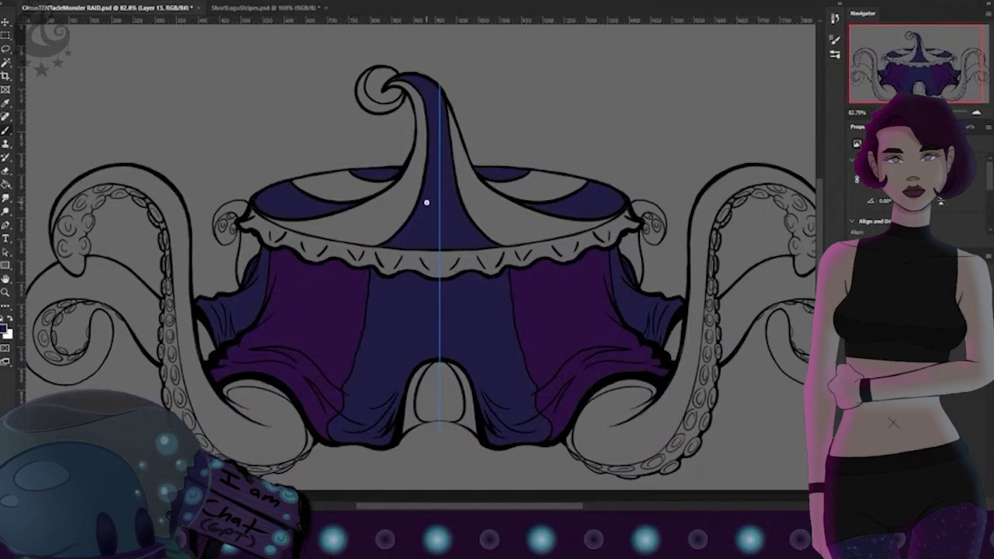
Step: Fill the remaining roof stripes on both sides of the peak purple
{"action": "key", "text": "g"}
{"action": "left_click", "coordinate": [380, 210]}
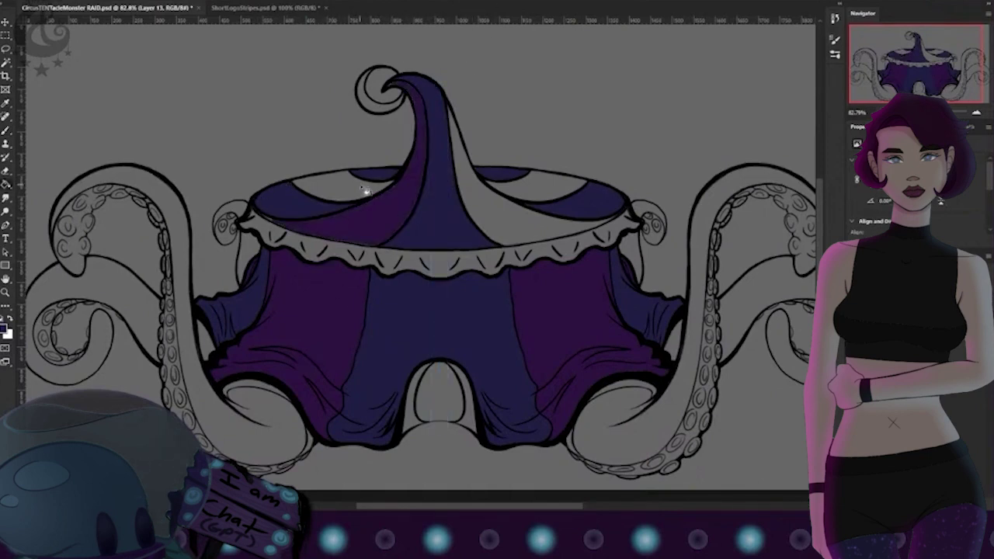
{"action": "left_click", "coordinate": [365, 190]}
{"action": "left_click", "coordinate": [458, 126]}
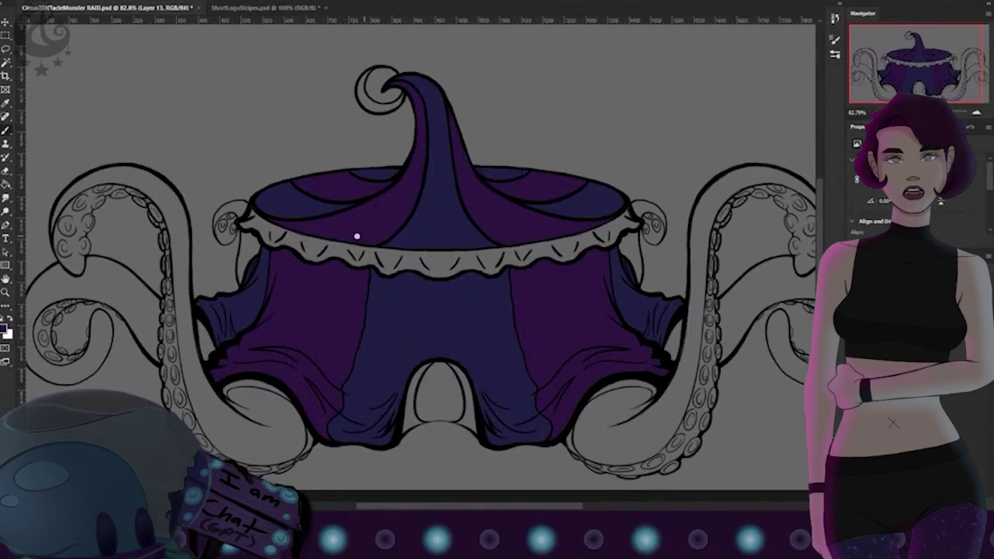
Step: Fill the scalloped trim around the roof's edge dark grey and touch up its ends
{"action": "key", "text": "i"}
{"action": "left_click", "coordinate": [363, 268]}
{"action": "key", "text": "g"}
{"action": "left_click", "coordinate": [633, 222]}
{"action": "key", "text": "b"}
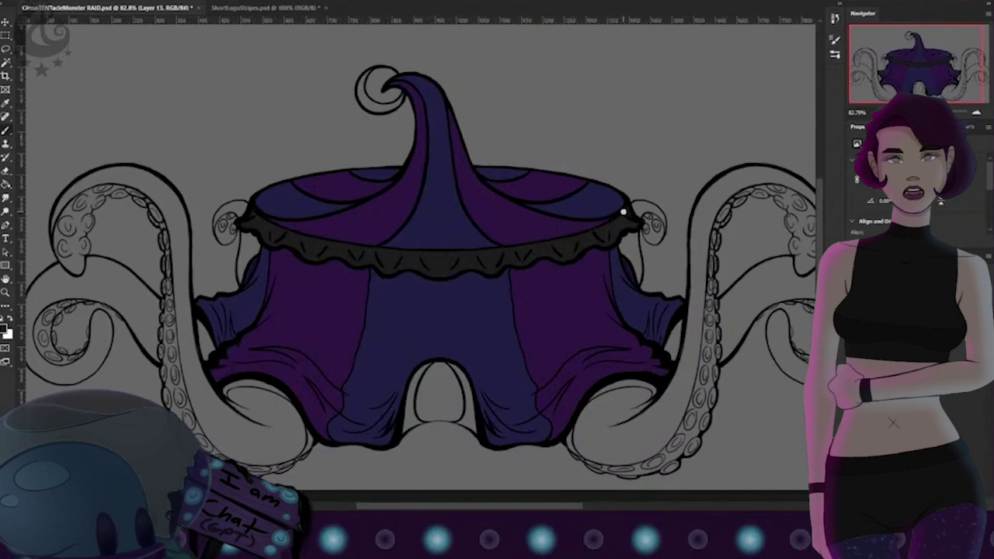
Step: Fill the ball at the tent's tip dark grey and its crescent white
{"action": "left_click", "coordinate": [382, 91]}
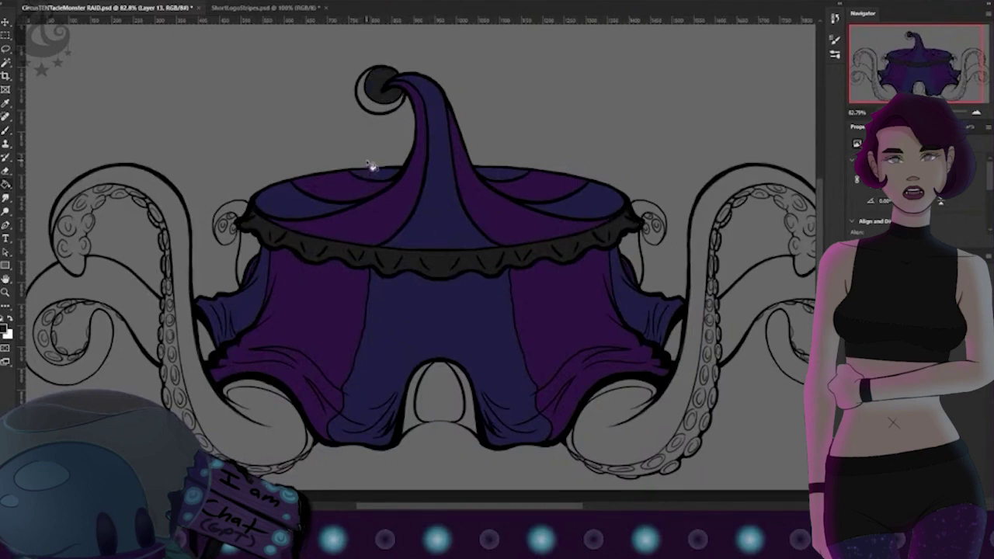
{"action": "key", "text": "i"}
{"action": "left_click", "coordinate": [562, 338]}
{"action": "key", "text": "g"}
{"action": "left_click", "coordinate": [368, 103]}
{"action": "key", "text": "b"}
Step: Fill the right-hand tentacles and the large front left tentacle dark grey, leaving their sucker undersides uncoloured
{"action": "key", "text": "i"}
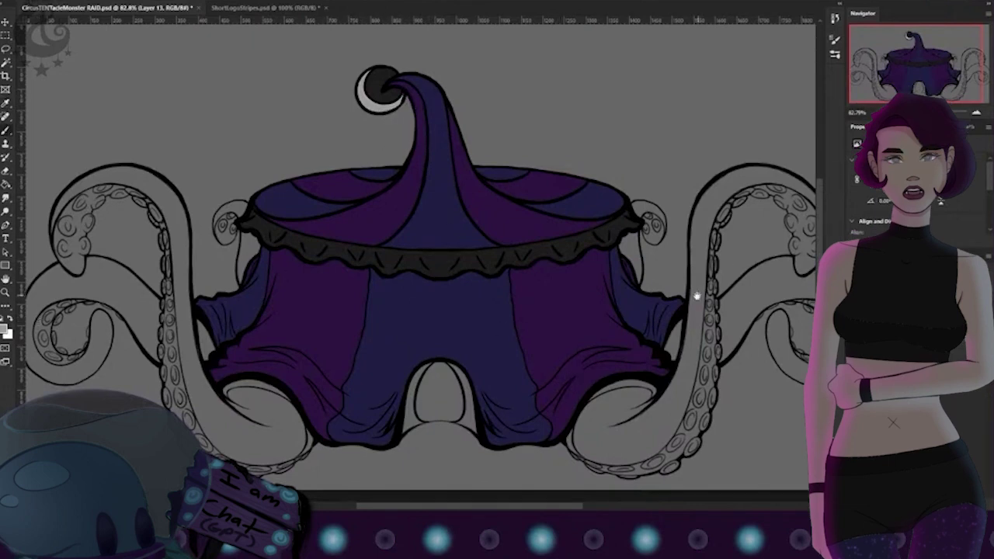
{"action": "left_click_drag", "start_coordinate": [697, 296], "coordinate": [683, 259]}
{"action": "key", "text": "i"}
{"action": "left_click", "coordinate": [555, 208]}
{"action": "key", "text": "g"}
{"action": "left_click", "coordinate": [604, 404]}
{"action": "left_click", "coordinate": [723, 267]}
{"action": "left_click", "coordinate": [638, 172]}
{"action": "left_click", "coordinate": [252, 372]}
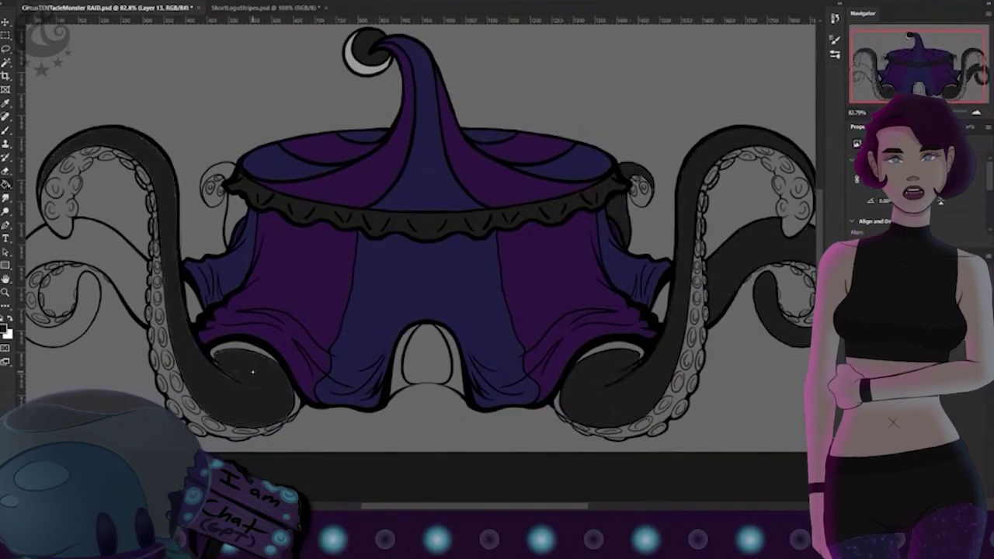
Step: Fill the remaining left tentacles and the tentacle parts behind the tent's corners dark grey, including the leftover slivers
{"action": "left_click", "coordinate": [117, 252]}
{"action": "left_click", "coordinate": [219, 171]}
{"action": "left_click", "coordinate": [192, 298]}
{"action": "left_click", "coordinate": [666, 306]}
{"action": "left_click", "coordinate": [235, 222]}
{"action": "scroll", "coordinate": [559, 329], "scroll_direction": "down", "scroll_amount": 2}
{"action": "key", "text": "b"}
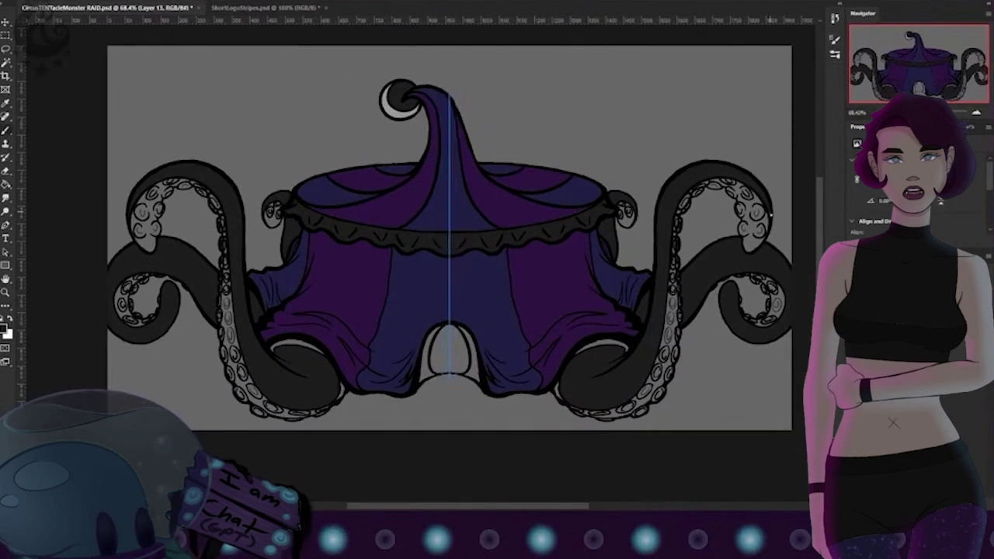
{"action": "left_click", "coordinate": [605, 345]}
{"action": "left_click_drag", "start_coordinate": [162, 231], "coordinate": [141, 238]}
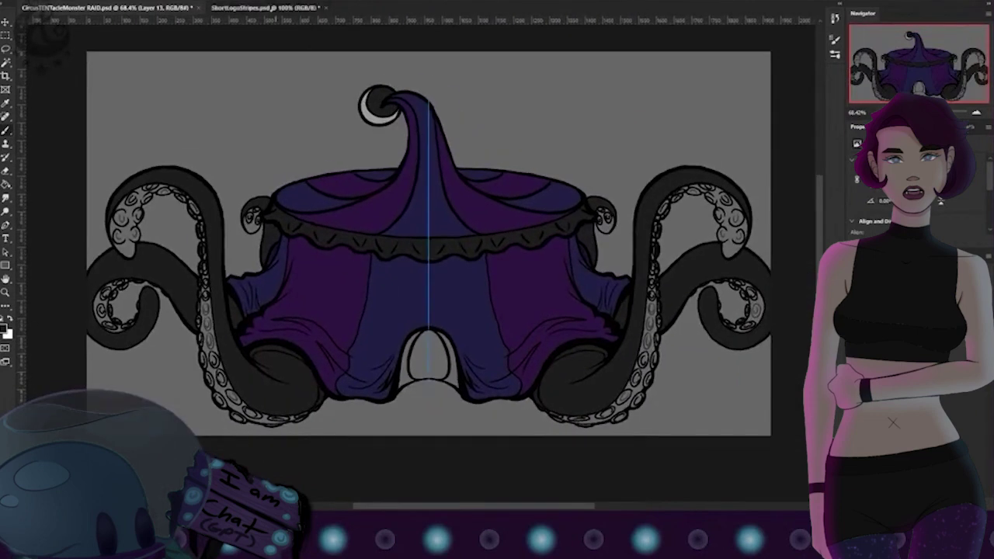
Step: Sample the light blue from ShortLogoStripes.psd and paint the undersides of the small tentacles and the large tentacles' upper curls
{"action": "left_click", "coordinate": [264, 8]}
{"action": "left_click", "coordinate": [435, 233], "text": "alt"}
{"action": "left_click", "coordinate": [106, 7]}
{"action": "left_click_drag", "start_coordinate": [604, 212], "coordinate": [600, 222]}
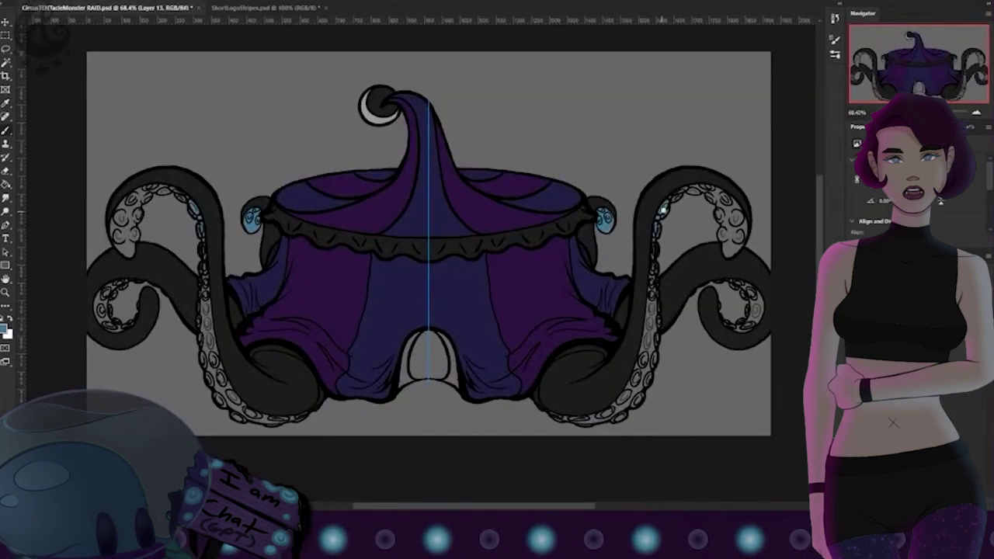
{"action": "mouse_move", "coordinate": [664, 210]}
{"action": "left_mouse_down"}
{"action": "mouse_move", "coordinate": [694, 188]}
{"action": "mouse_move", "coordinate": [725, 199]}
{"action": "mouse_move", "coordinate": [733, 249]}
{"action": "mouse_move", "coordinate": [742, 217]}
{"action": "left_mouse_up"}
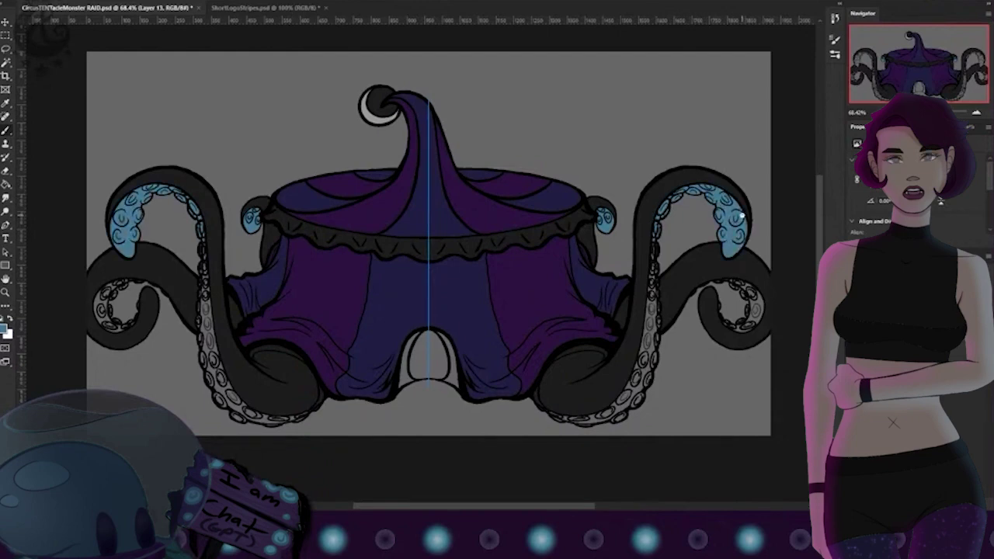
Step: Paint the undersides of the large tentacles down to their bases and of the curled outer tentacles light blue
{"action": "mouse_move", "coordinate": [653, 239]}
{"action": "left_mouse_down"}
{"action": "mouse_move", "coordinate": [648, 317]}
{"action": "mouse_move", "coordinate": [654, 267]}
{"action": "mouse_move", "coordinate": [657, 330]}
{"action": "mouse_move", "coordinate": [643, 368]}
{"action": "left_mouse_up"}
{"action": "left_click_drag", "start_coordinate": [650, 304], "coordinate": [624, 233]}
{"action": "mouse_move", "coordinate": [618, 289]}
{"action": "left_mouse_down"}
{"action": "mouse_move", "coordinate": [600, 322]}
{"action": "mouse_move", "coordinate": [609, 324]}
{"action": "mouse_move", "coordinate": [586, 344]}
{"action": "mouse_move", "coordinate": [555, 350]}
{"action": "mouse_move", "coordinate": [516, 336]}
{"action": "mouse_move", "coordinate": [567, 348]}
{"action": "left_mouse_up"}
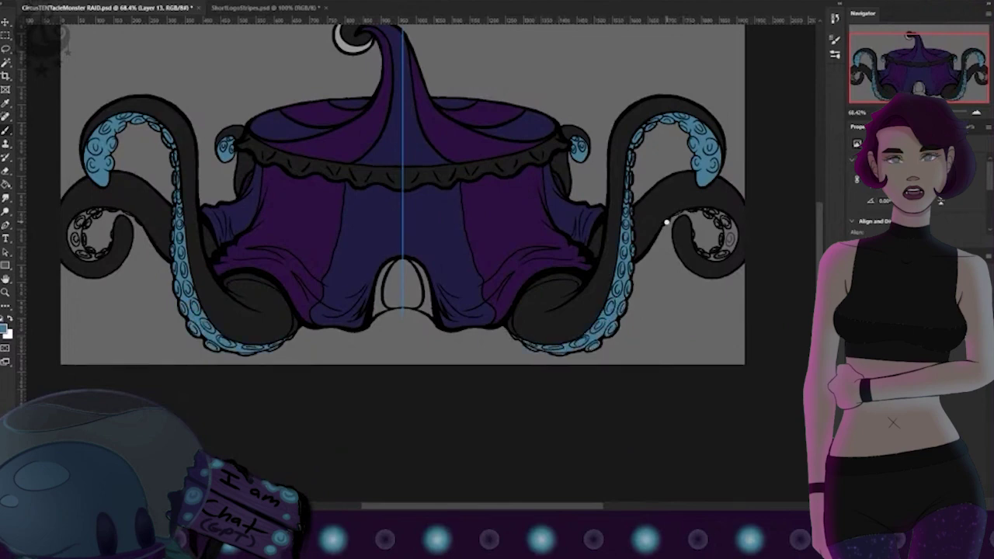
{"action": "mouse_move", "coordinate": [687, 208]}
{"action": "left_mouse_down"}
{"action": "mouse_move", "coordinate": [735, 231]}
{"action": "mouse_move", "coordinate": [733, 245]}
{"action": "mouse_move", "coordinate": [698, 238]}
{"action": "mouse_move", "coordinate": [712, 257]}
{"action": "left_mouse_up"}
{"action": "left_click_drag", "start_coordinate": [539, 267], "coordinate": [569, 322]}
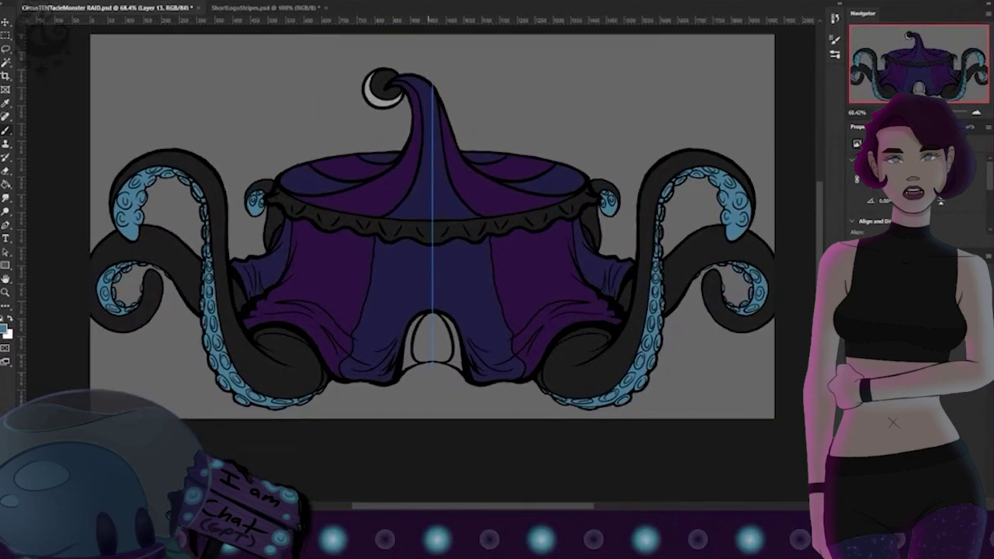
Step: Sample the magenta from ShortLogoStripes.psd as the painting colour and return to the tentacle tent drawing
{"action": "left_click", "coordinate": [265, 7]}
{"action": "left_click", "coordinate": [348, 215], "text": "alt"}
{"action": "left_click", "coordinate": [107, 8]}
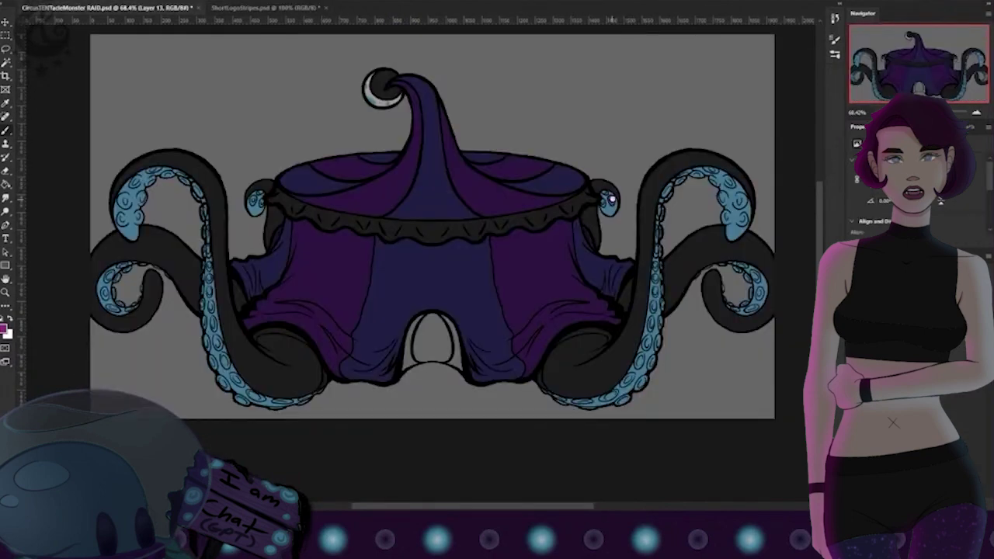
{"action": "mouse_move", "coordinate": [664, 193]}
{"action": "left_mouse_down"}
{"action": "mouse_move", "coordinate": [729, 169]}
{"action": "mouse_move", "coordinate": [727, 182]}
{"action": "mouse_move", "coordinate": [716, 182]}
{"action": "mouse_move", "coordinate": [741, 201]}
{"action": "mouse_move", "coordinate": [740, 193]}
{"action": "mouse_move", "coordinate": [736, 217]}
{"action": "left_mouse_up"}
{"action": "left_click_drag", "start_coordinate": [736, 217], "coordinate": [741, 218]}
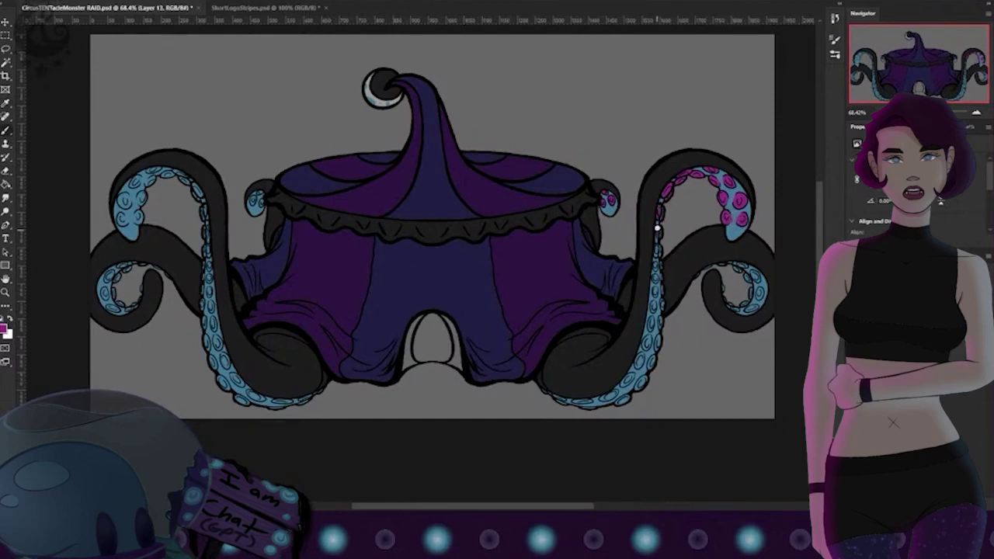
{"action": "key", "text": "ctrl+t"}
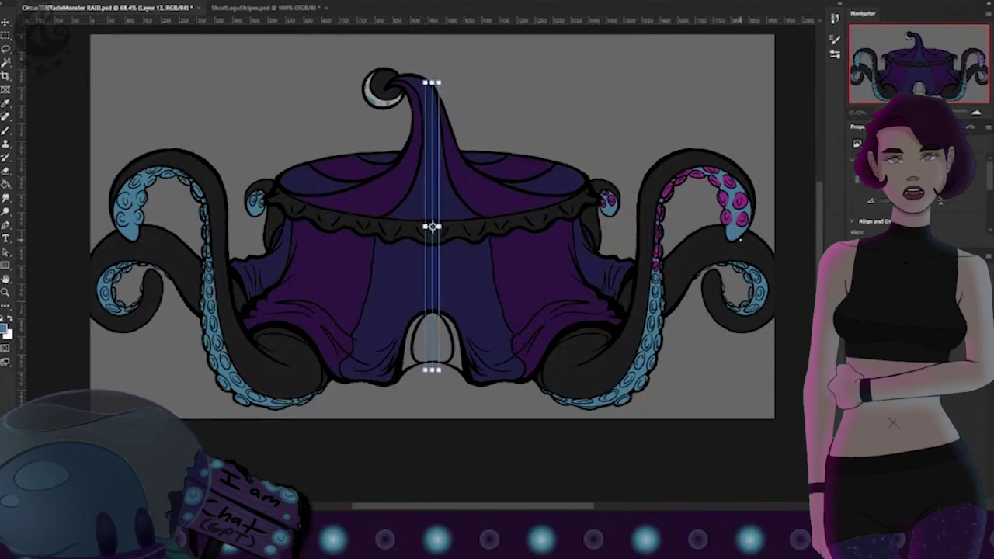
{"action": "key", "text": "Return"}
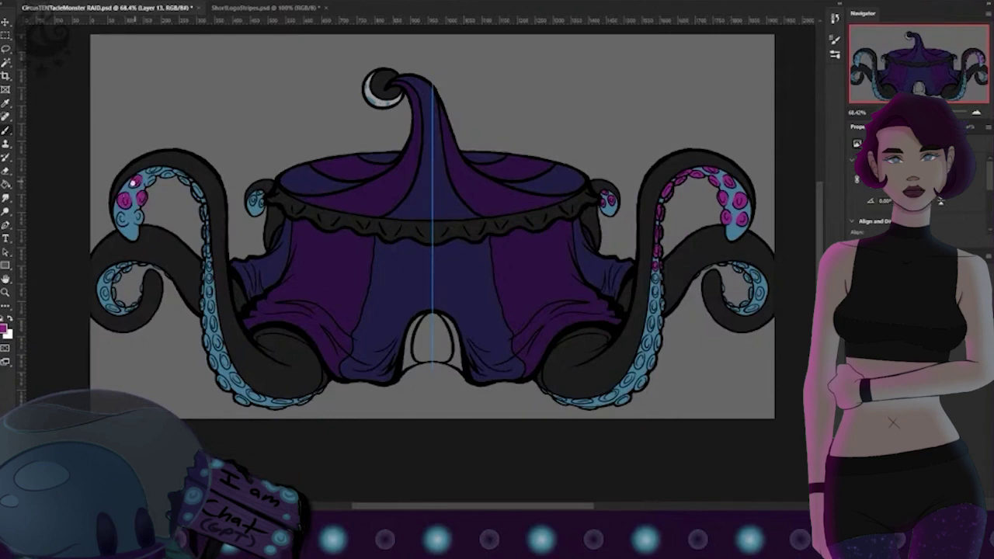
{"action": "key", "text": "ctrl+z"}
{"action": "key", "text": "ctrl+z"}
{"action": "key", "text": "ctrl+z"}
{"action": "key", "text": "ctrl+z"}
{"action": "key", "text": "ctrl+z"}
{"action": "key", "text": "ctrl+z"}
{"action": "key", "text": "ctrl+z"}
{"action": "key", "text": "ctrl+z"}
{"action": "key", "text": "ctrl+z"}
{"action": "key", "text": "ctrl+z"}
{"action": "key", "text": "ctrl+z"}
{"action": "key", "text": "ctrl+z"}
Step: Paint the suckers magenta on the large tentacles' upper curls and down their inner edges
{"action": "key", "text": "e"}
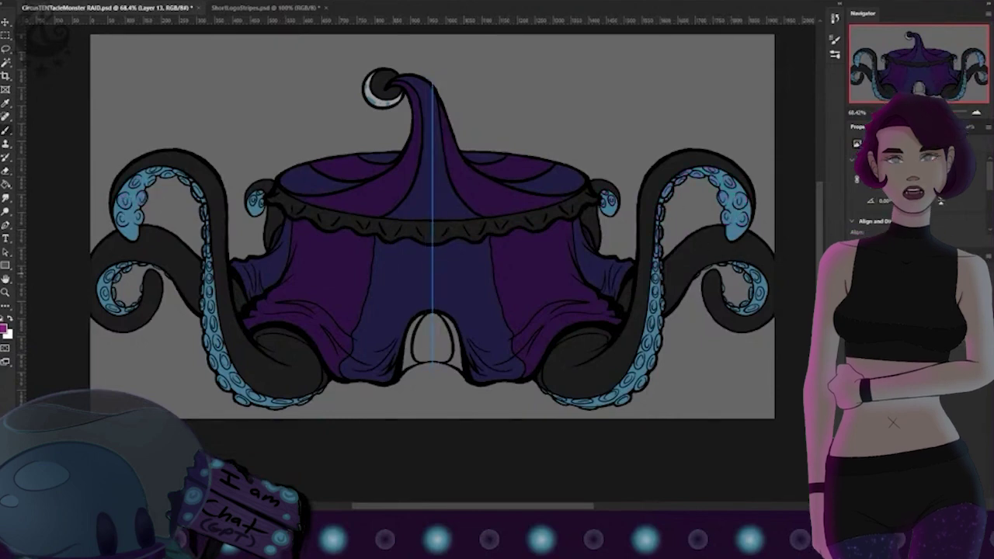
{"action": "mouse_move", "coordinate": [666, 195]}
{"action": "left_mouse_down"}
{"action": "mouse_move", "coordinate": [710, 174]}
{"action": "mouse_move", "coordinate": [722, 182]}
{"action": "mouse_move", "coordinate": [721, 198]}
{"action": "mouse_move", "coordinate": [744, 217]}
{"action": "left_mouse_up"}
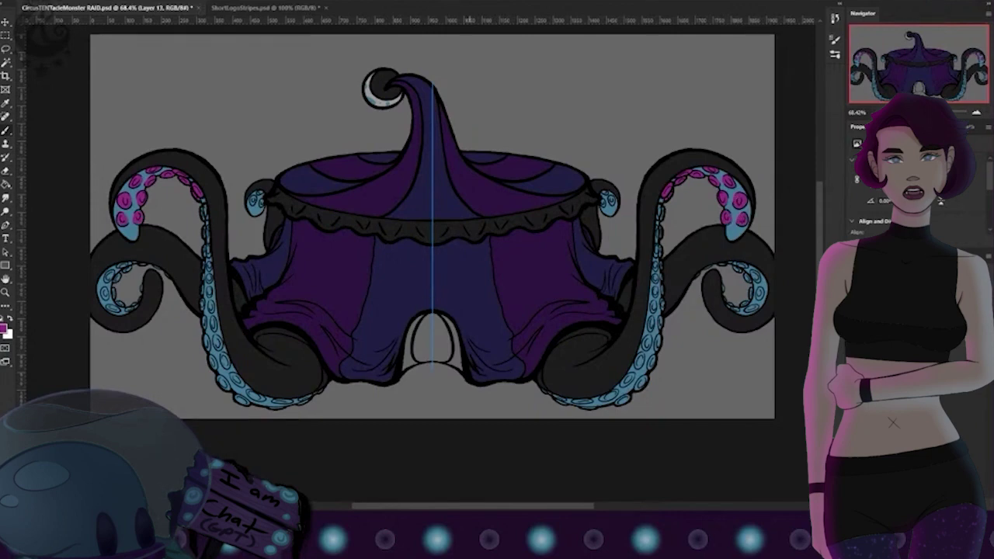
{"action": "scroll", "coordinate": [196, 222], "scroll_direction": "up", "scroll_amount": 2}
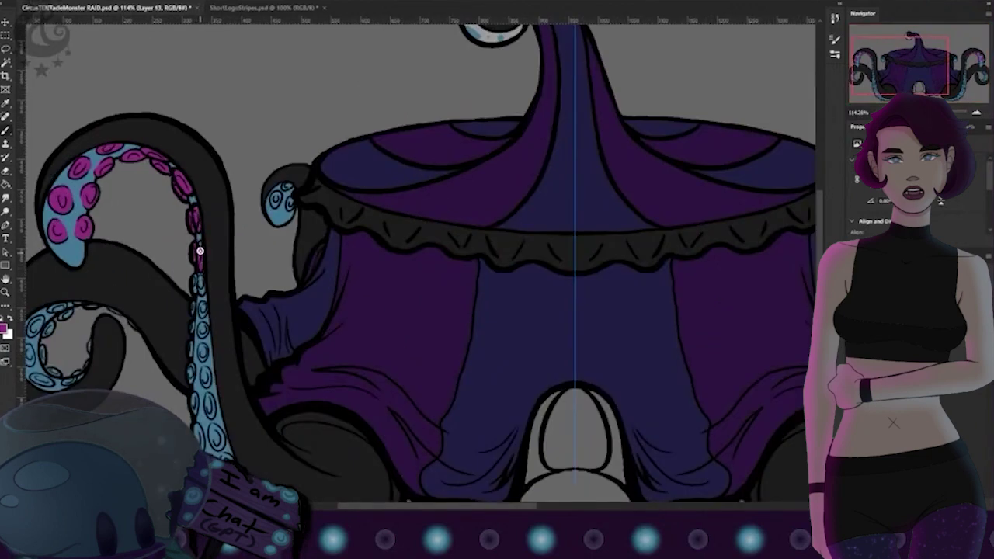
{"action": "left_click_drag", "start_coordinate": [200, 277], "coordinate": [200, 290]}
{"action": "left_click_drag", "start_coordinate": [203, 305], "coordinate": [202, 332]}
{"action": "left_click", "coordinate": [213, 330], "text": "alt"}
{"action": "left_click", "coordinate": [87, 233], "text": "alt"}
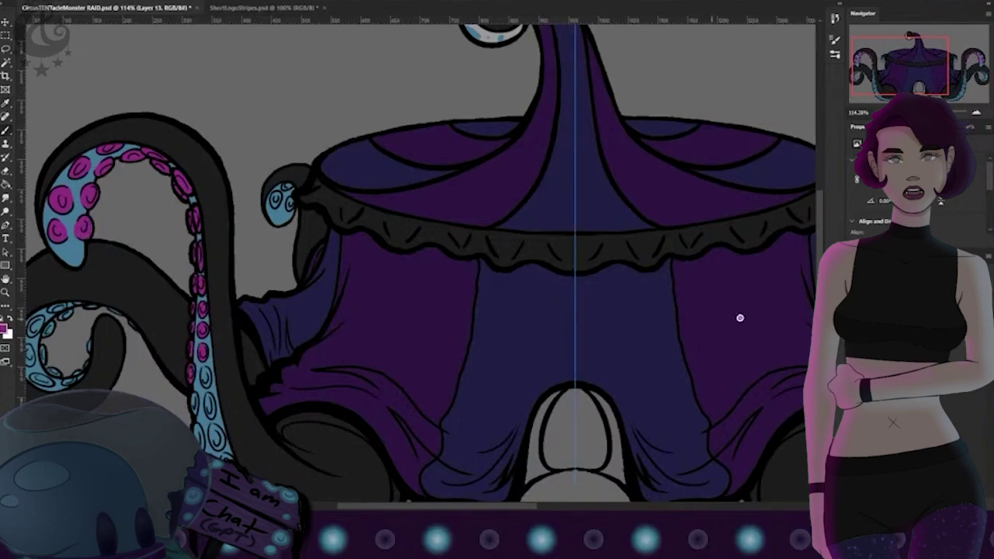
{"action": "left_click_drag", "start_coordinate": [205, 373], "coordinate": [220, 436]}
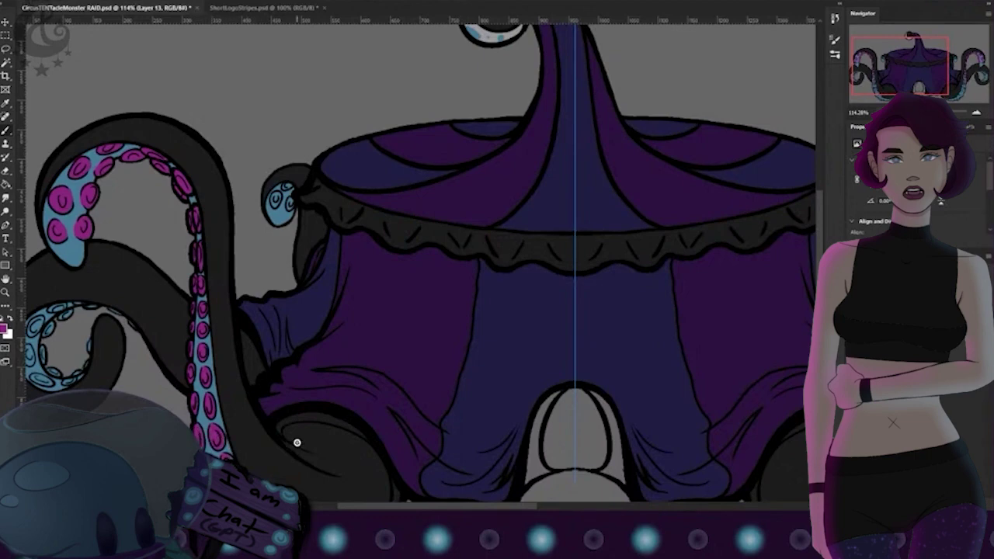
Step: Paint the suckers around the large tentacles' lower bends magenta, as far as their bases under the tent
{"action": "scroll", "coordinate": [297, 442], "scroll_direction": "down", "scroll_amount": 3}
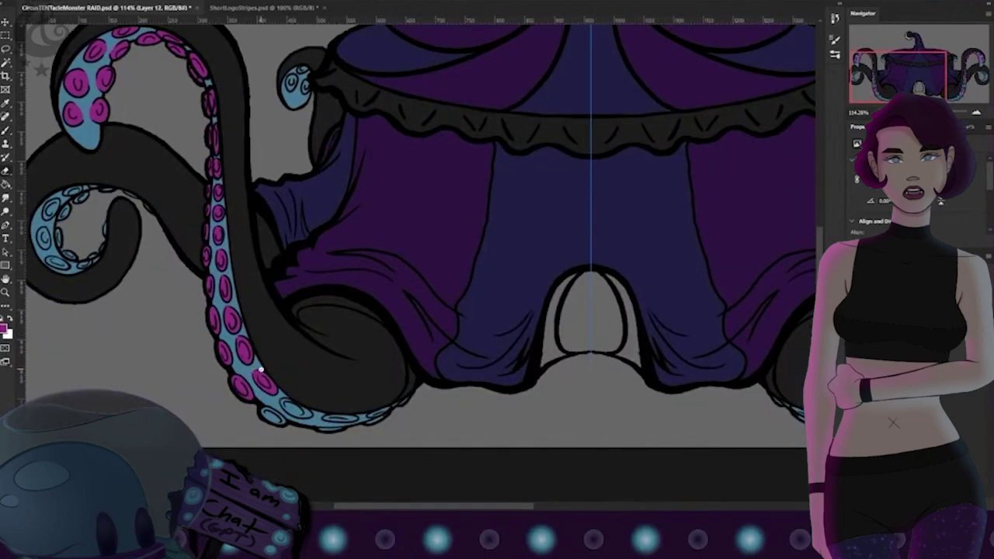
{"action": "mouse_move", "coordinate": [266, 414]}
{"action": "left_mouse_down"}
{"action": "mouse_move", "coordinate": [281, 421]}
{"action": "mouse_move", "coordinate": [303, 412]}
{"action": "left_mouse_up"}
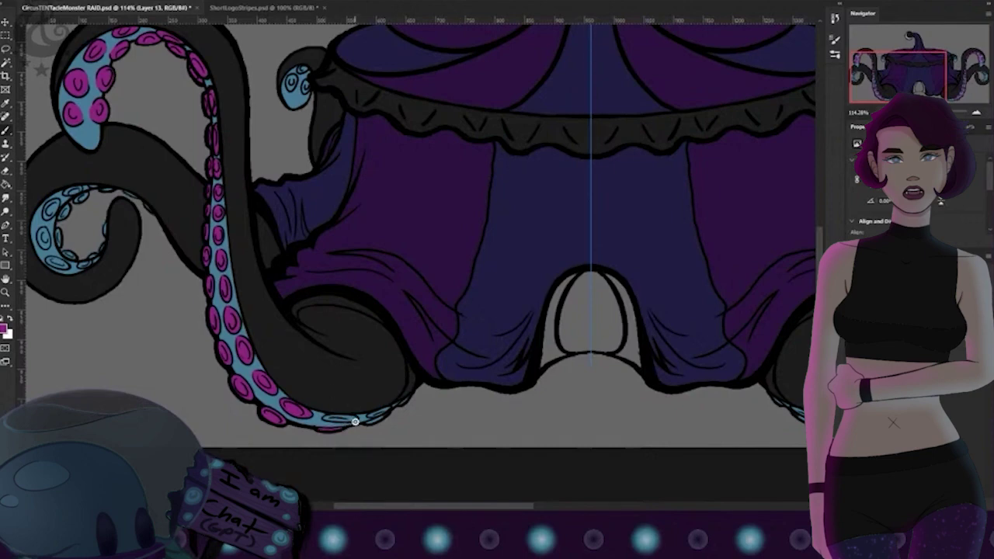
{"action": "key", "text": "e"}
{"action": "key", "text": "b"}
{"action": "mouse_move", "coordinate": [351, 419]}
{"action": "left_mouse_down"}
{"action": "mouse_move", "coordinate": [329, 417]}
{"action": "mouse_move", "coordinate": [368, 423]}
{"action": "left_mouse_up"}
{"action": "key", "text": "e"}
{"action": "key", "text": "b"}
{"action": "left_click", "coordinate": [320, 425], "text": "alt"}
{"action": "left_click", "coordinate": [273, 381], "text": "alt"}
Step: Paint the suckers on the curled outer tentacles magenta
{"action": "key", "text": "e"}
{"action": "left_click_drag", "start_coordinate": [143, 203], "coordinate": [262, 240]}
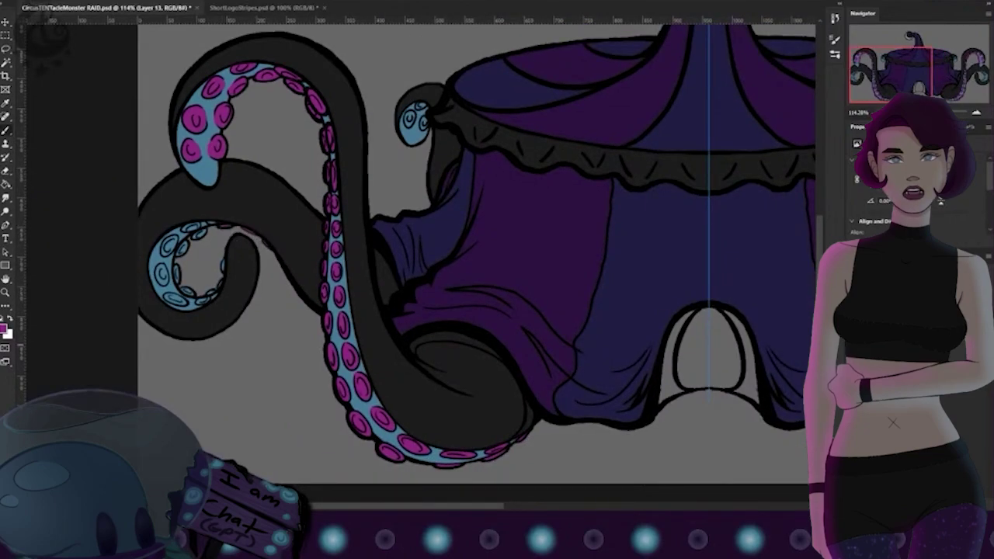
{"action": "scroll", "coordinate": [402, 291], "scroll_direction": "down", "scroll_amount": 5}
{"action": "key", "text": "b"}
{"action": "key", "text": "ctrl+d"}
{"action": "left_click_drag", "start_coordinate": [588, 400], "coordinate": [521, 371]}
{"action": "scroll", "coordinate": [248, 229], "scroll_direction": "up", "scroll_amount": 4}
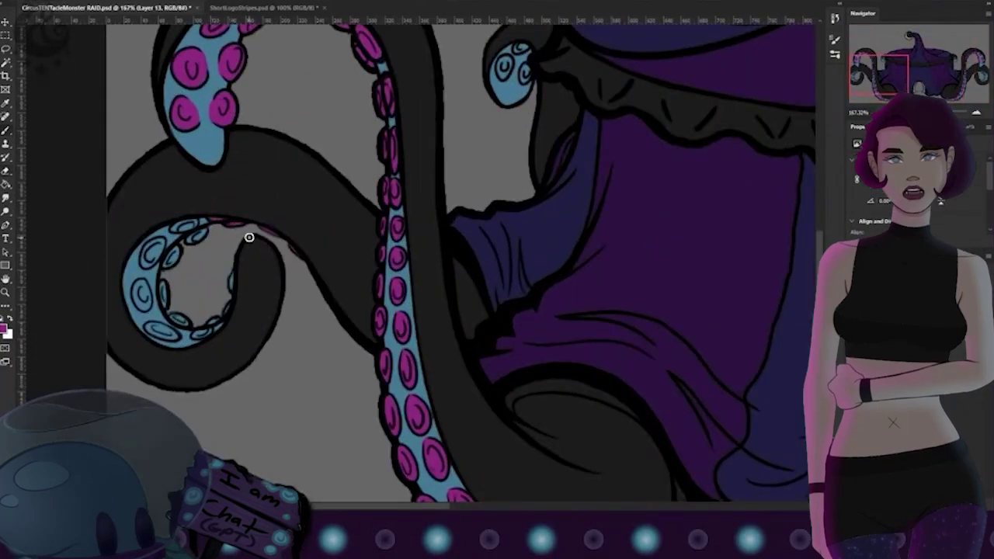
{"action": "mouse_move", "coordinate": [192, 248]}
{"action": "left_mouse_down"}
{"action": "mouse_move", "coordinate": [174, 269]}
{"action": "mouse_move", "coordinate": [158, 248]}
{"action": "mouse_move", "coordinate": [142, 297]}
{"action": "mouse_move", "coordinate": [165, 305]}
{"action": "mouse_move", "coordinate": [173, 334]}
{"action": "mouse_move", "coordinate": [208, 328]}
{"action": "left_mouse_up"}
Step: Clean up the magenta spilling outside the outlines of the left tentacles and clear the selection
{"action": "scroll", "coordinate": [144, 362], "scroll_direction": "down", "scroll_amount": 3}
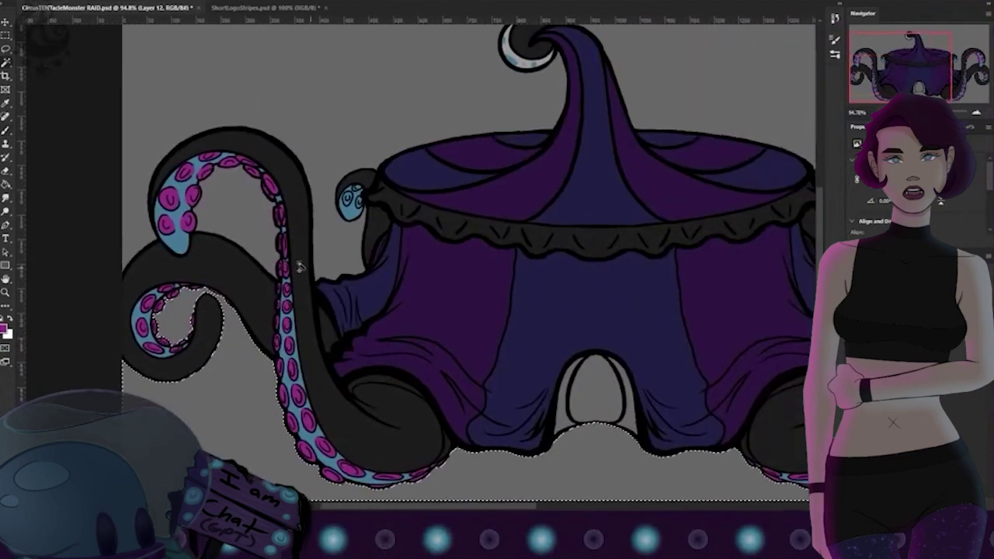
{"action": "left_click_drag", "start_coordinate": [668, 326], "coordinate": [579, 359]}
{"action": "key", "text": "ctrl+d"}
{"action": "mouse_move", "coordinate": [78, 350]}
{"action": "left_mouse_down"}
{"action": "mouse_move", "coordinate": [217, 335]}
{"action": "mouse_move", "coordinate": [328, 285]}
{"action": "left_mouse_up"}
{"action": "left_click_drag", "start_coordinate": [252, 320], "coordinate": [253, 356]}
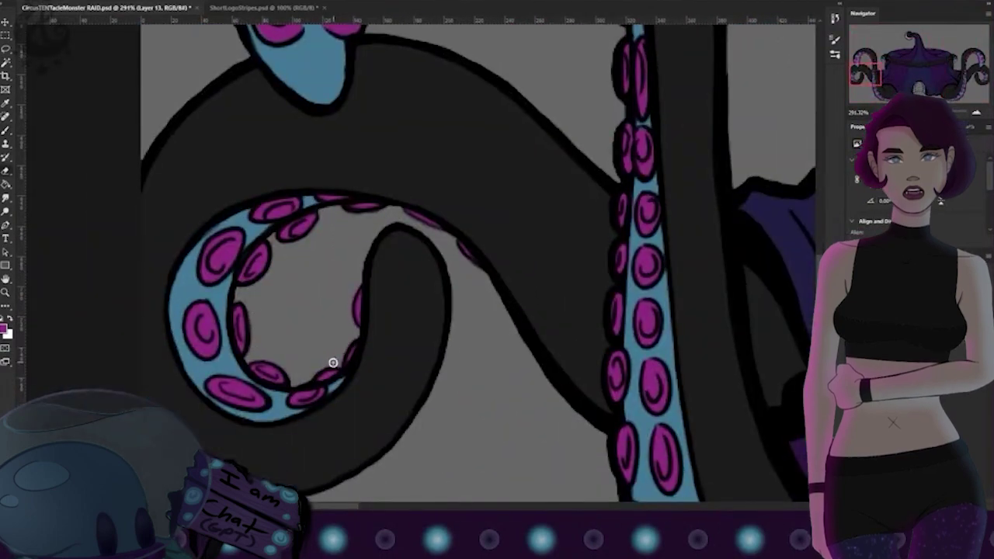
Step: Paint the suckers on the small tentacles behind the tent's roof magenta
{"action": "left_click_drag", "start_coordinate": [497, 117], "coordinate": [212, 441]}
{"action": "mouse_move", "coordinate": [531, 250]}
{"action": "left_mouse_down"}
{"action": "mouse_move", "coordinate": [543, 259]}
{"action": "mouse_move", "coordinate": [572, 223]}
{"action": "left_mouse_up"}
{"action": "left_click_drag", "start_coordinate": [572, 261], "coordinate": [576, 281]}
Step: Add magenta shading to the light blue craters of the crescent moon at the tent's tip
{"action": "left_click_drag", "start_coordinate": [633, 373], "coordinate": [512, 374]}
{"action": "left_click_drag", "start_coordinate": [670, 396], "coordinate": [406, 286]}
{"action": "left_click_drag", "start_coordinate": [465, 128], "coordinate": [582, 124]}
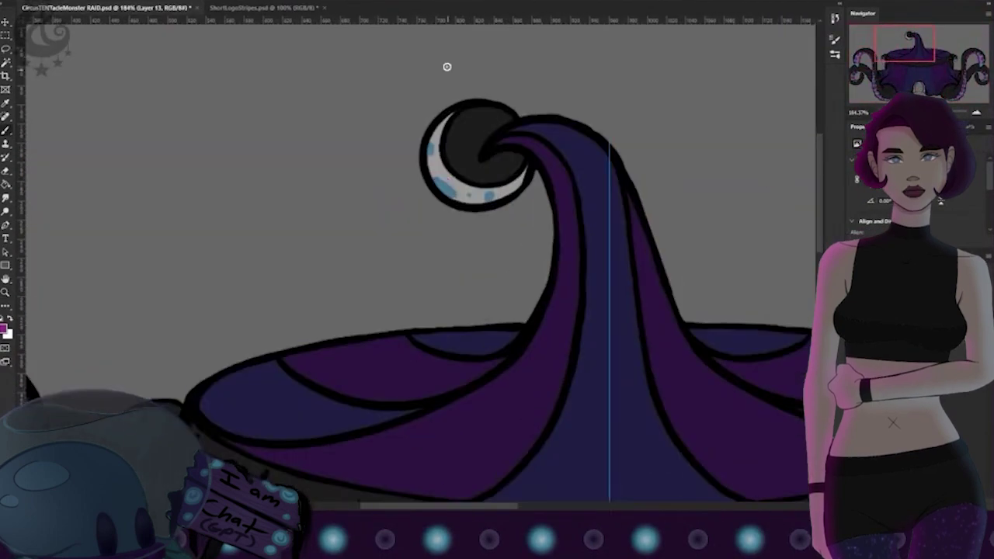
{"action": "left_click_drag", "start_coordinate": [433, 178], "coordinate": [466, 195]}
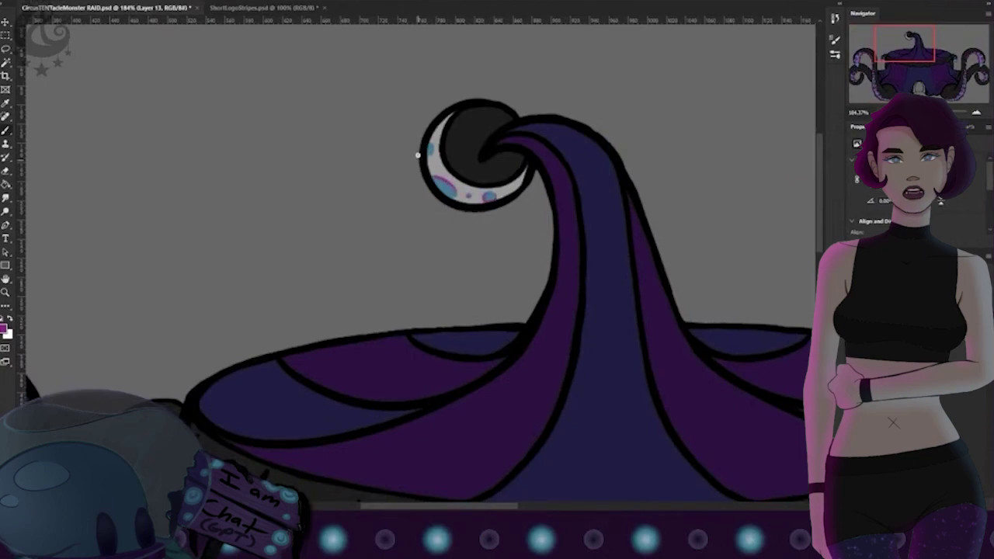
{"action": "left_click", "coordinate": [510, 189]}
{"action": "left_click", "coordinate": [439, 168]}
Step: Sample the tentacles' light blue and fill the inside of the tent's doorway with it
{"action": "scroll", "coordinate": [519, 266], "scroll_direction": "down", "scroll_amount": 5}
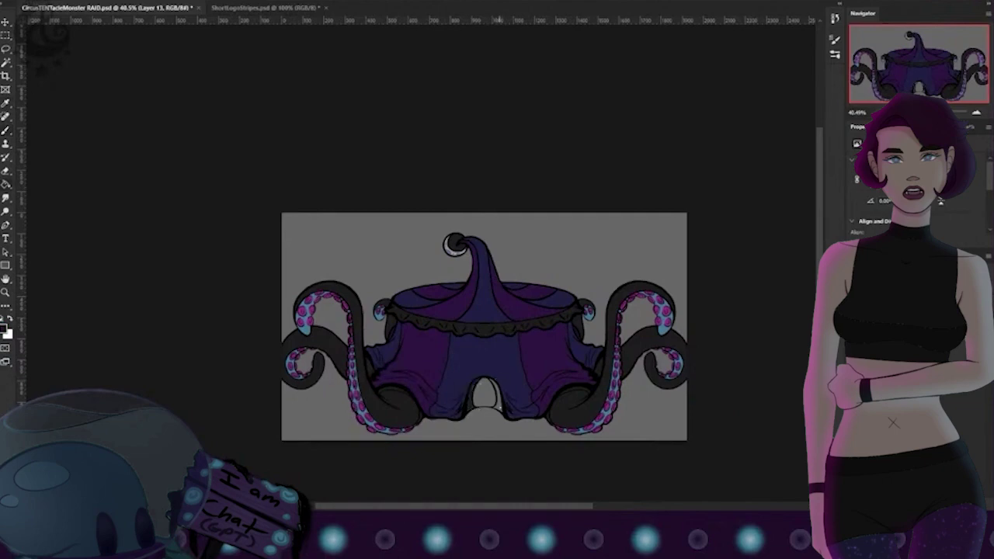
{"action": "mouse_move", "coordinate": [435, 378]}
{"action": "left_mouse_down"}
{"action": "mouse_move", "coordinate": [453, 388]}
{"action": "mouse_move", "coordinate": [401, 375]}
{"action": "left_mouse_up"}
{"action": "left_click", "coordinate": [342, 433], "text": "alt"}
{"action": "left_click", "coordinate": [454, 393]}
Step: Sample the suckers' magenta and paint a large soft glow over the doorway and the ground in front
{"action": "left_click", "coordinate": [351, 432], "text": "alt"}
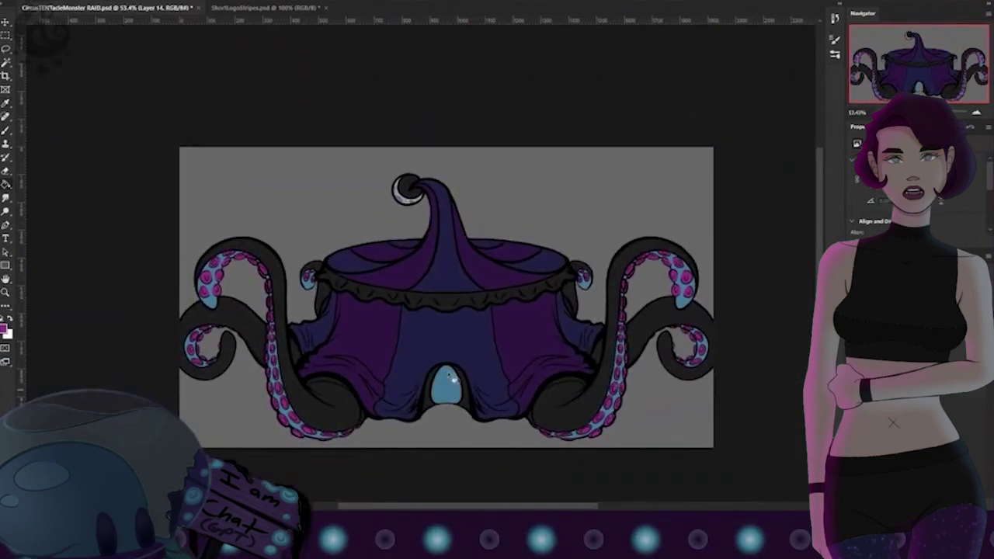
{"action": "left_click", "coordinate": [5, 131]}
{"action": "key", "text": "bracketleft"}
{"action": "key", "text": "bracketleft"}
{"action": "key", "text": "bracketleft"}
{"action": "key", "text": "bracketleft"}
{"action": "key", "text": "bracketleft"}
{"action": "key", "text": "bracketleft"}
{"action": "key", "text": "bracketleft"}
{"action": "key", "text": "bracketleft"}
{"action": "key", "text": "bracketleft"}
{"action": "key", "text": "bracketleft"}
{"action": "key", "text": "bracketleft"}
{"action": "left_click_drag", "start_coordinate": [444, 379], "coordinate": [455, 424]}
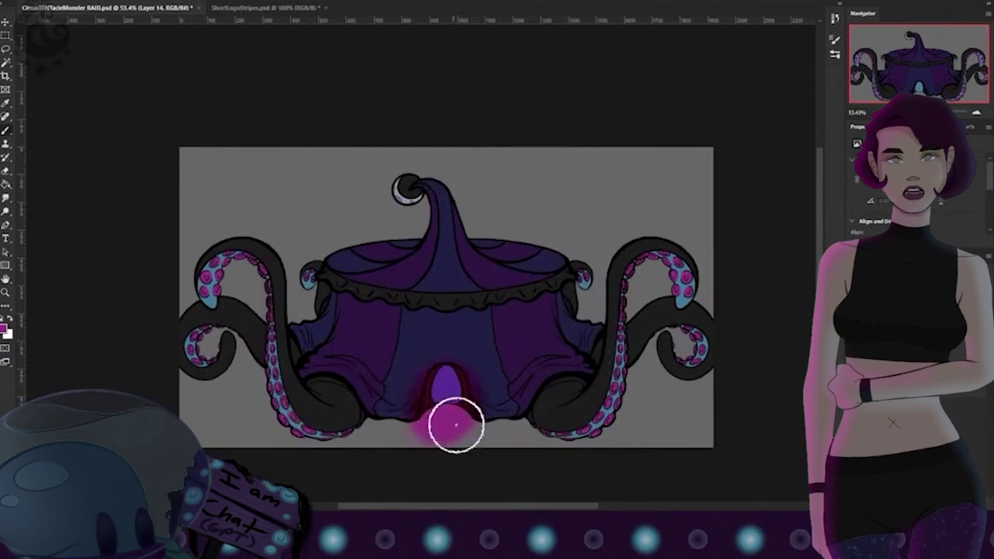
Step: Change the glow layer's blend mode to a brighter one and replace the glow's magenta with light blue
{"action": "key", "text": "Down"}
{"action": "key", "text": "Down"}
{"action": "key", "text": "Down"}
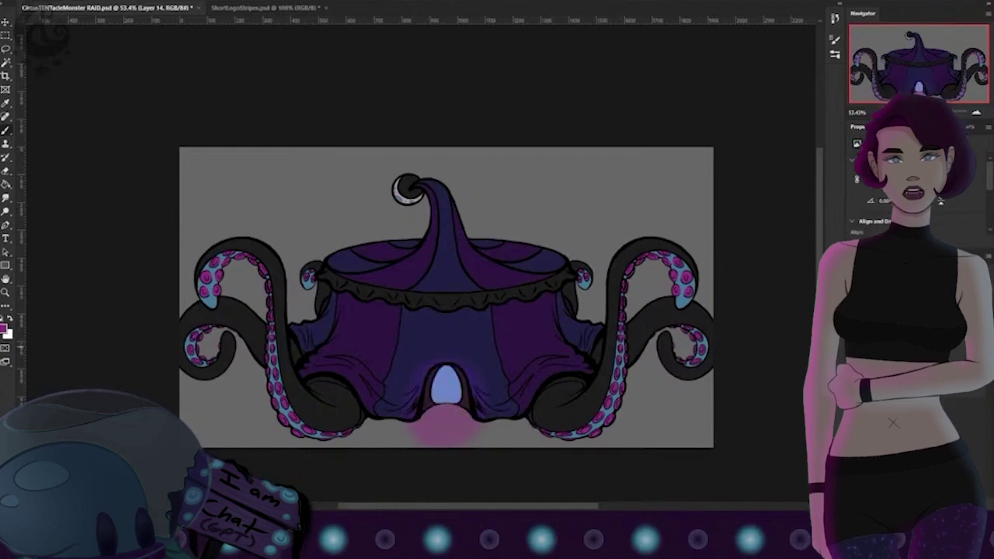
{"action": "key", "text": "Delete"}
Step: Paint the doorway's interior purple with a smaller brush, giving it a pink left edge and a cyan right edge
{"action": "key", "text": "bracketleft"}
{"action": "key", "text": "bracketleft"}
{"action": "key", "text": "bracketleft"}
{"action": "key", "text": "bracketleft"}
{"action": "key", "text": "bracketleft"}
{"action": "key", "text": "bracketleft"}
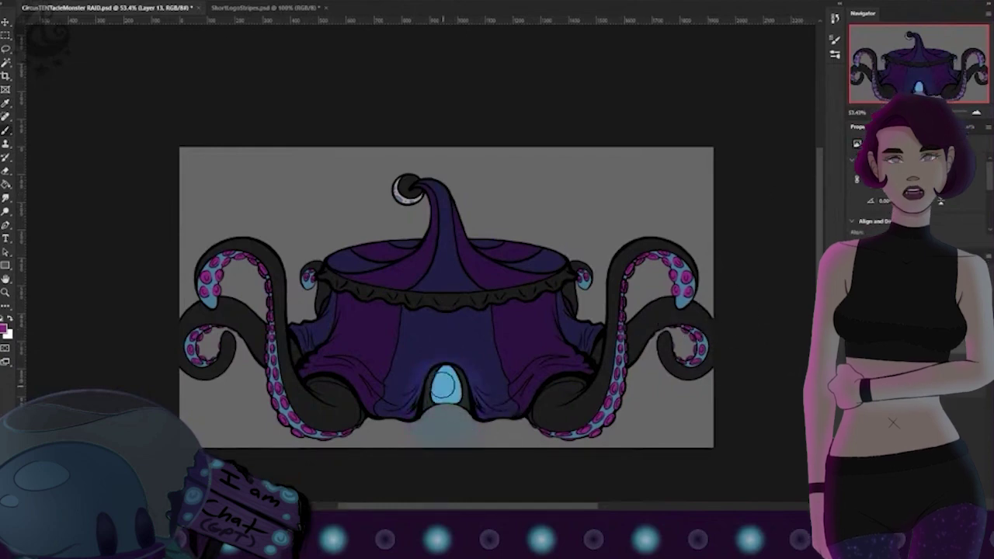
{"action": "mouse_move", "coordinate": [446, 372]}
{"action": "left_mouse_down"}
{"action": "mouse_move", "coordinate": [433, 395]}
{"action": "mouse_move", "coordinate": [454, 399]}
{"action": "mouse_move", "coordinate": [434, 384]}
{"action": "mouse_move", "coordinate": [444, 391]}
{"action": "mouse_move", "coordinate": [431, 395]}
{"action": "mouse_move", "coordinate": [461, 411]}
{"action": "mouse_move", "coordinate": [468, 403]}
{"action": "mouse_move", "coordinate": [462, 413]}
{"action": "mouse_move", "coordinate": [456, 389]}
{"action": "mouse_move", "coordinate": [442, 400]}
{"action": "mouse_move", "coordinate": [446, 373]}
{"action": "mouse_move", "coordinate": [451, 407]}
{"action": "mouse_move", "coordinate": [443, 374]}
{"action": "mouse_move", "coordinate": [439, 402]}
{"action": "mouse_move", "coordinate": [449, 350]}
{"action": "mouse_move", "coordinate": [434, 401]}
{"action": "left_mouse_up"}
{"action": "left_click", "coordinate": [450, 385], "text": "alt"}
{"action": "left_click", "coordinate": [623, 349], "text": "alt"}
{"action": "key", "text": "ctrl+z"}
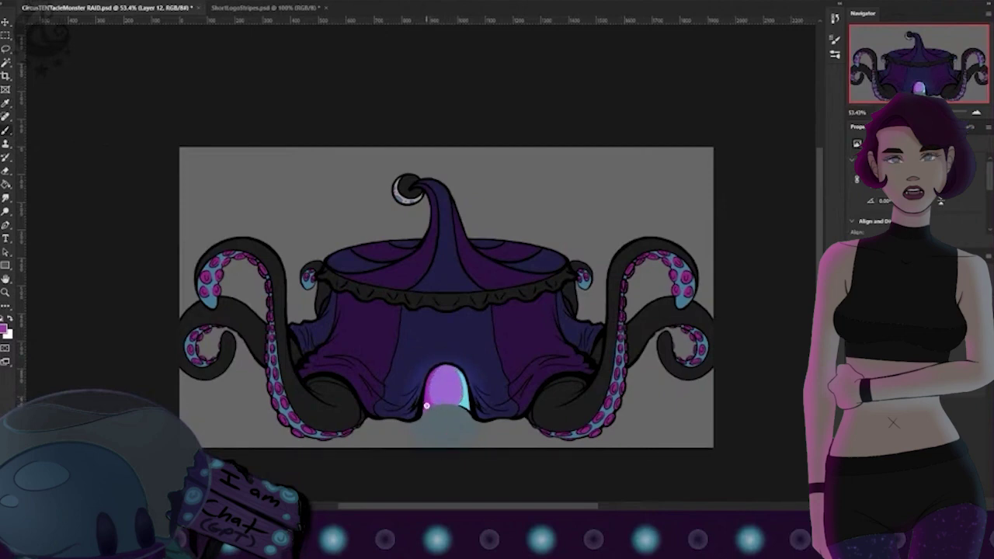
Step: Touch up the doorway's purple, pink and light blue areas using colours sampled from the painting
{"action": "left_click", "coordinate": [457, 410], "text": "alt"}
{"action": "left_click", "coordinate": [421, 419], "text": "alt"}
{"action": "left_click", "coordinate": [443, 397], "text": "alt"}
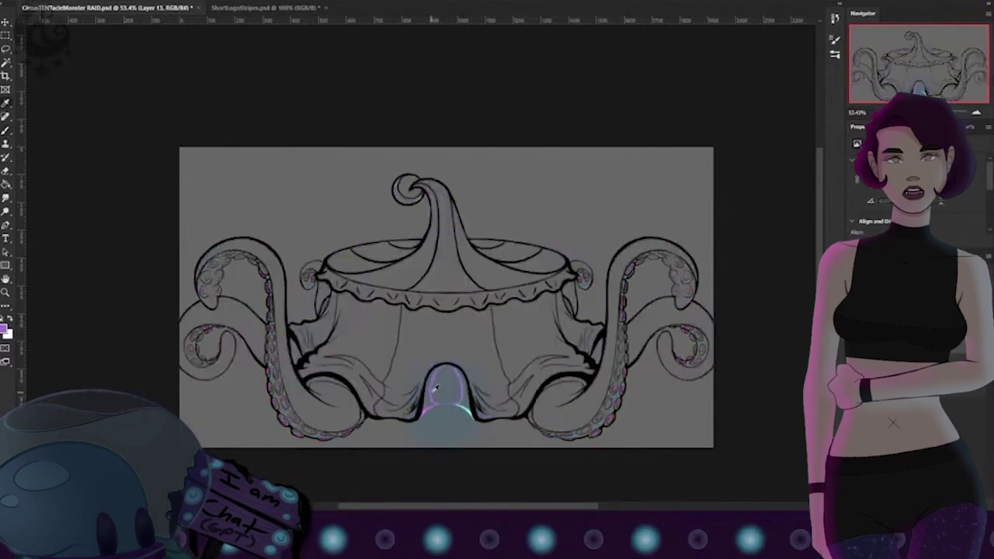
{"action": "left_click_drag", "start_coordinate": [434, 389], "coordinate": [437, 397]}
{"action": "key", "text": "ctrl+z"}
{"action": "left_click", "coordinate": [449, 392], "text": "alt"}
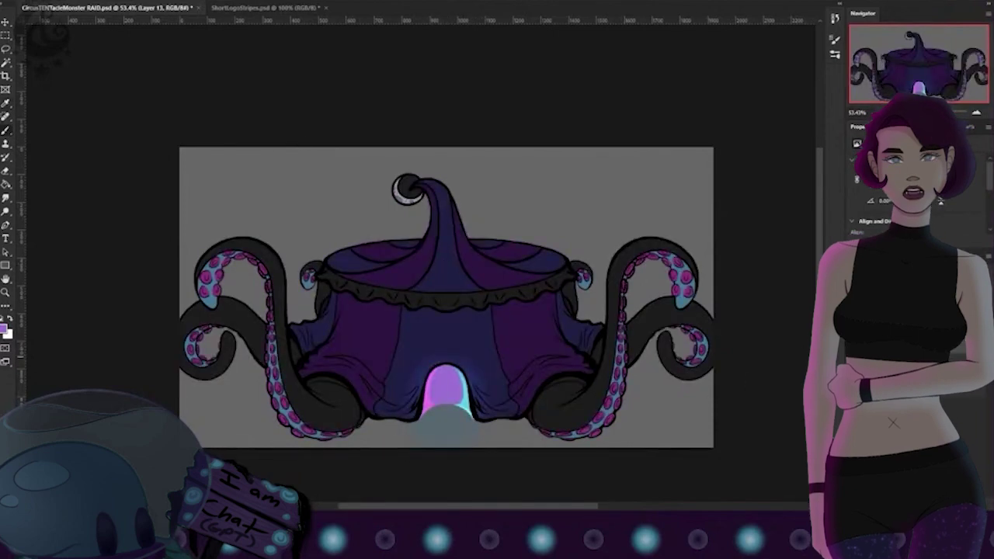
{"action": "left_click", "coordinate": [427, 396], "text": "alt"}
{"action": "left_click", "coordinate": [469, 403], "text": "alt"}
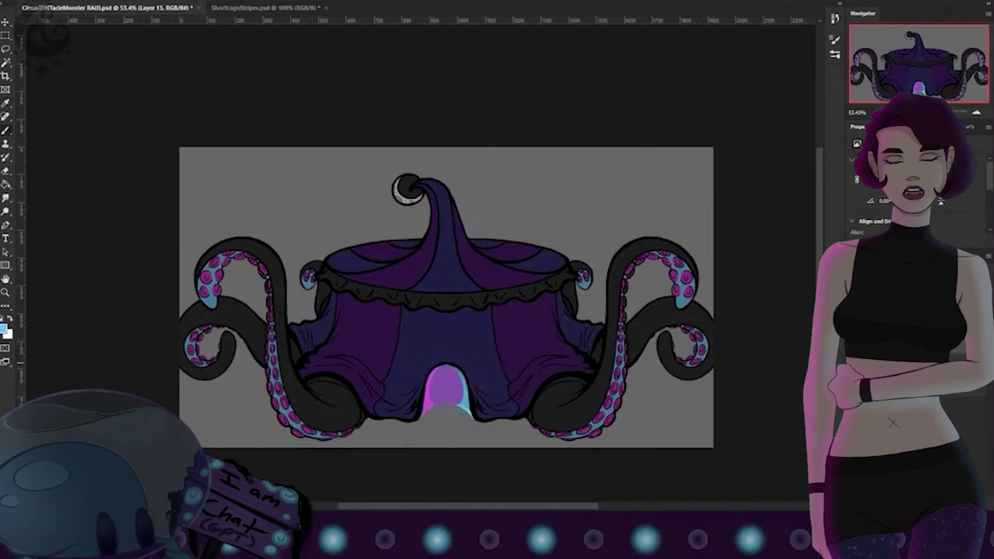
{"action": "left_click", "coordinate": [427, 412], "text": "alt"}
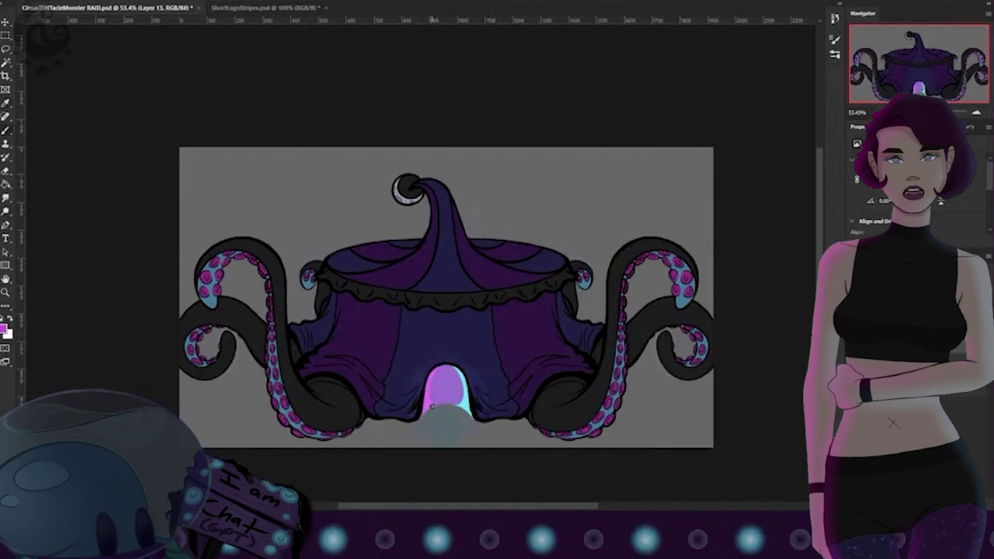
Step: Transform the doorway's glow and select the interior of the doorway
{"action": "key", "text": "ctrl+t"}
{"action": "left_click_drag", "start_coordinate": [499, 356], "coordinate": [480, 369]}
{"action": "key", "text": "Return"}
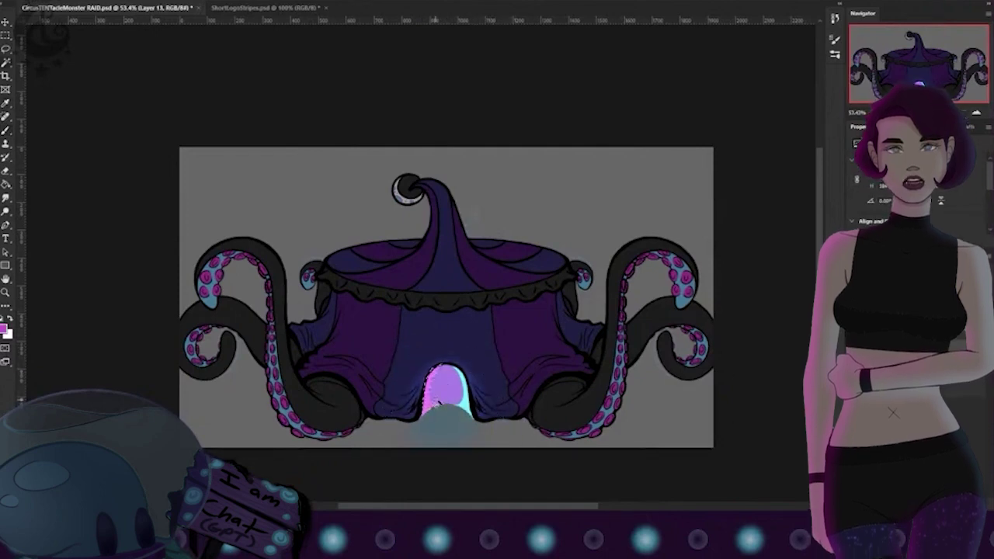
{"action": "left_click", "coordinate": [431, 407]}
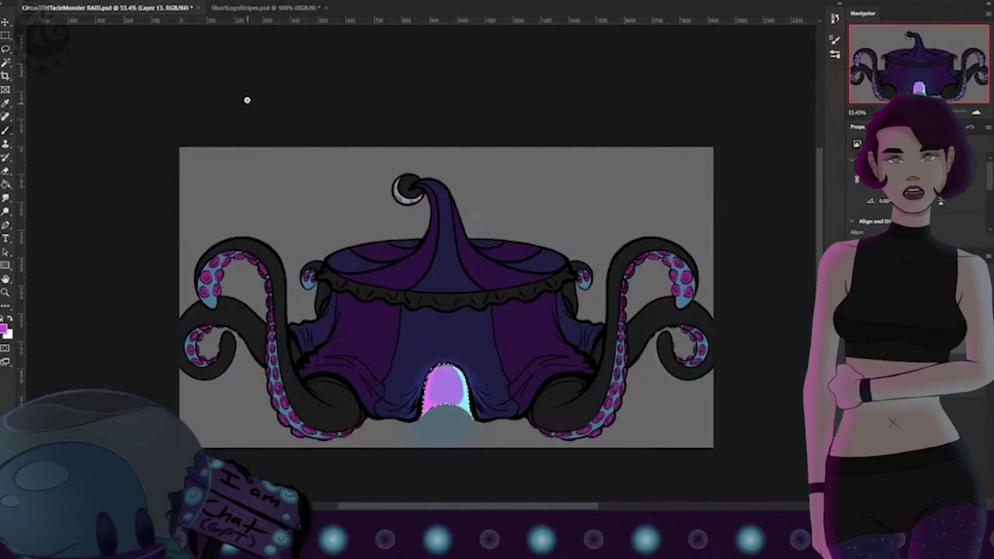
{"action": "left_click", "coordinate": [755, 232]}
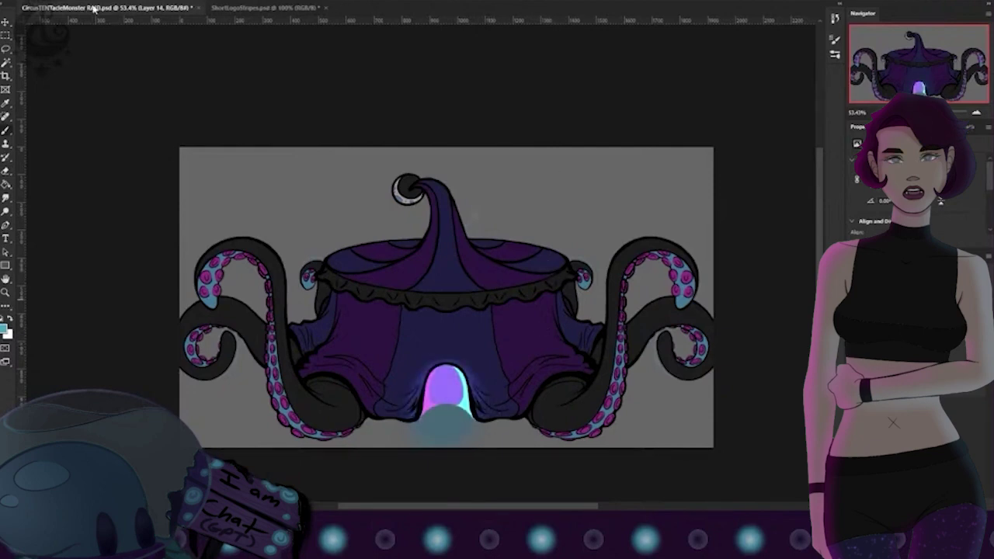
Step: Enlarge the light blue glow in front of the doorway slightly and clear the selection
{"action": "key", "text": "ctrl+t"}
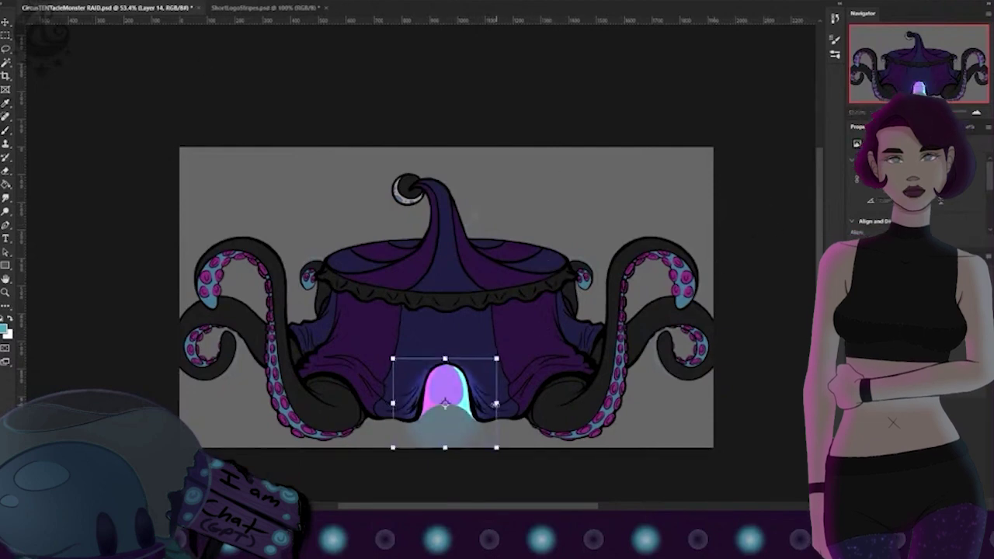
{"action": "mouse_move", "coordinate": [500, 449]}
{"action": "left_mouse_down"}
{"action": "mouse_move", "coordinate": [517, 442]}
{"action": "mouse_move", "coordinate": [506, 441]}
{"action": "left_mouse_up"}
{"action": "key", "text": "Return"}
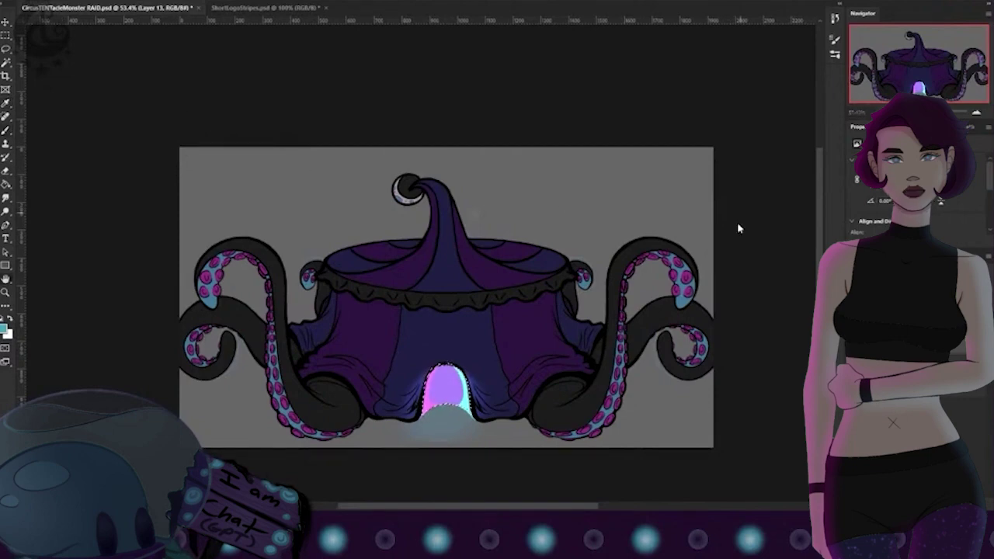
{"action": "key", "text": "ctrl+d"}
Step: Erase the ground curve across the doorway from the line art and check the lines with the colours hidden
{"action": "key", "text": "ctrl+e"}
{"action": "key", "text": "e"}
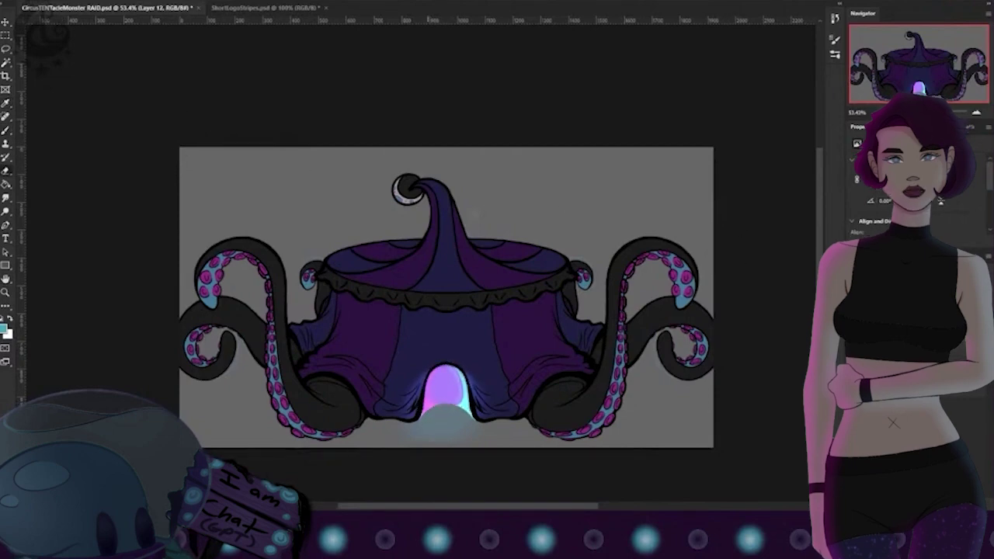
{"action": "left_click_drag", "start_coordinate": [431, 423], "coordinate": [464, 419]}
{"action": "left_click", "coordinate": [854, 349]}
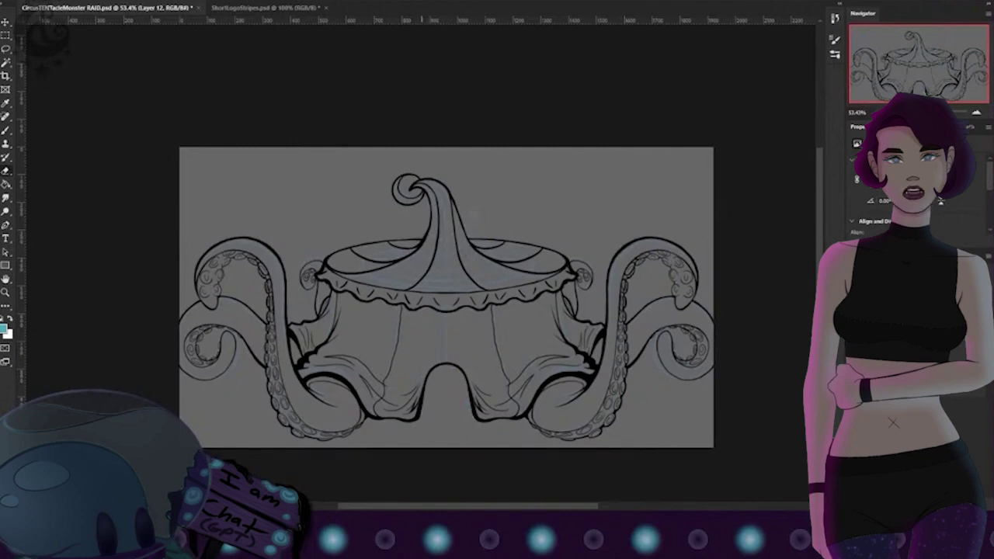
{"action": "left_click", "coordinate": [853, 349]}
Step: Paint the doorway down to its lower edge and blend its interior into a soft pink, lavender and blue gradient
{"action": "key", "text": "b"}
{"action": "left_click_drag", "start_coordinate": [423, 419], "coordinate": [468, 419]}
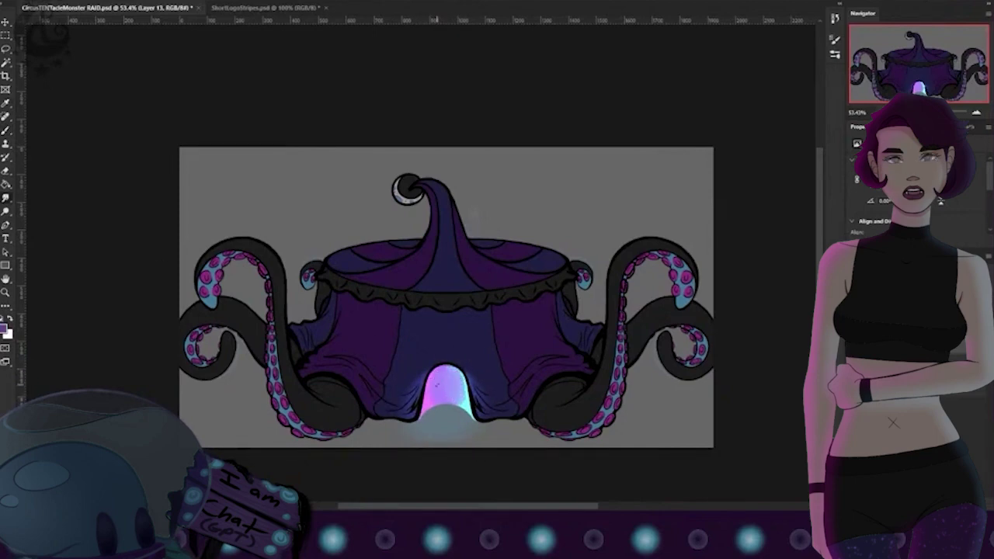
{"action": "left_click_drag", "start_coordinate": [447, 374], "coordinate": [445, 394]}
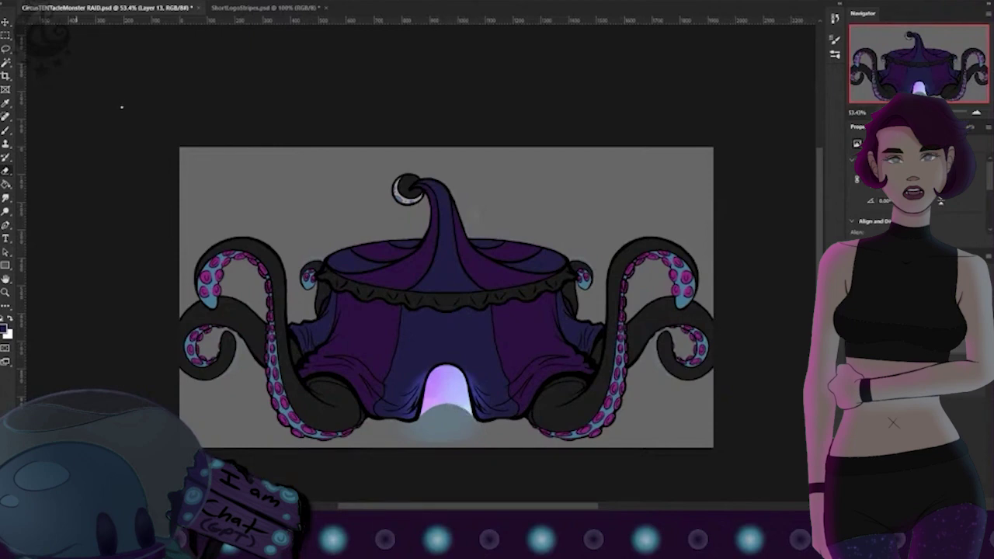
Step: Extend the doorway's light down to the ground and soften its hard lower edge into the glow
{"action": "left_click_drag", "start_coordinate": [444, 422], "coordinate": [450, 435]}
{"action": "key", "text": "ctrl+z"}
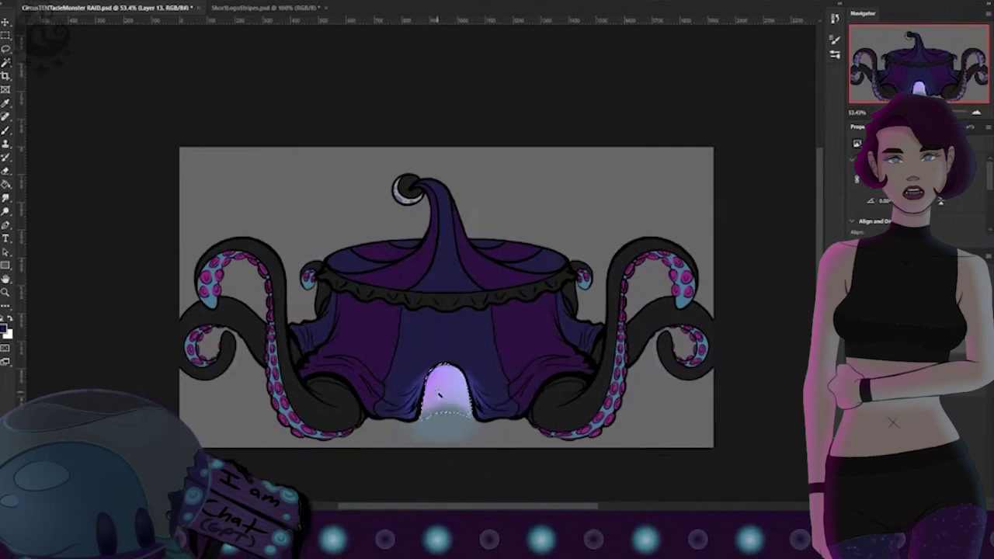
{"action": "key", "text": "ctrl+t"}
{"action": "key", "text": "Return"}
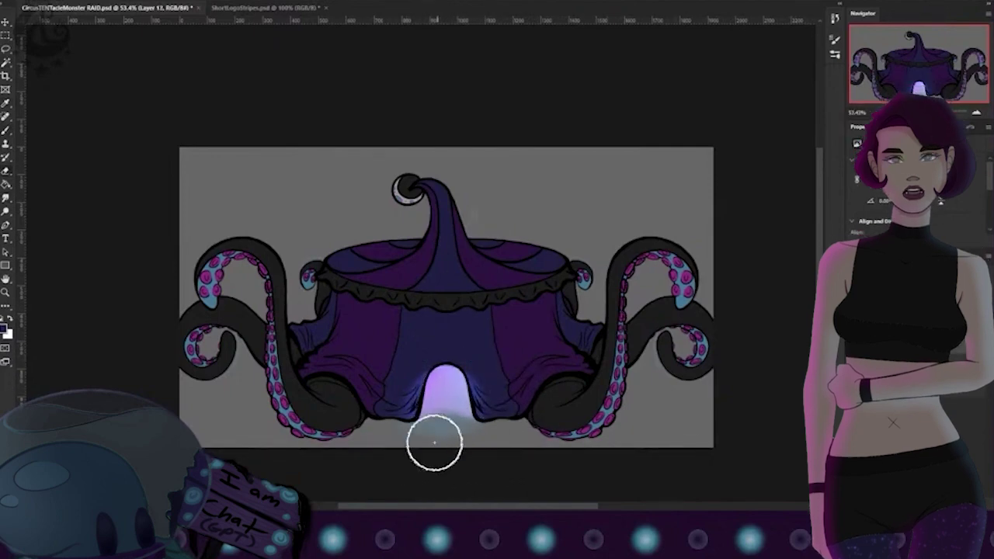
{"action": "left_click_drag", "start_coordinate": [437, 433], "coordinate": [455, 430]}
{"action": "key", "text": "b"}
{"action": "key", "text": "ctrl+j"}
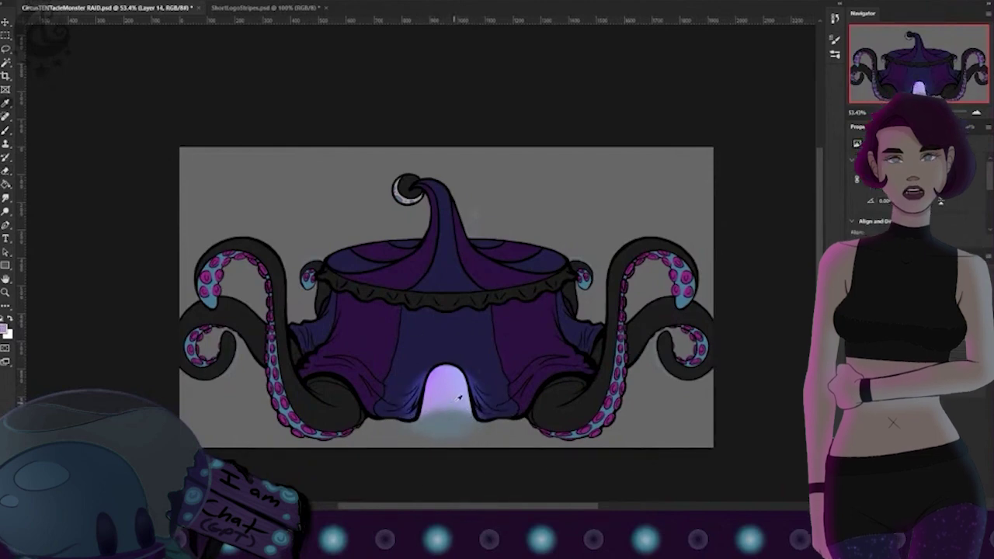
Step: Try adding a soft lavender glow around the ball at the tip of the tent's spire
{"action": "left_click", "coordinate": [407, 188]}
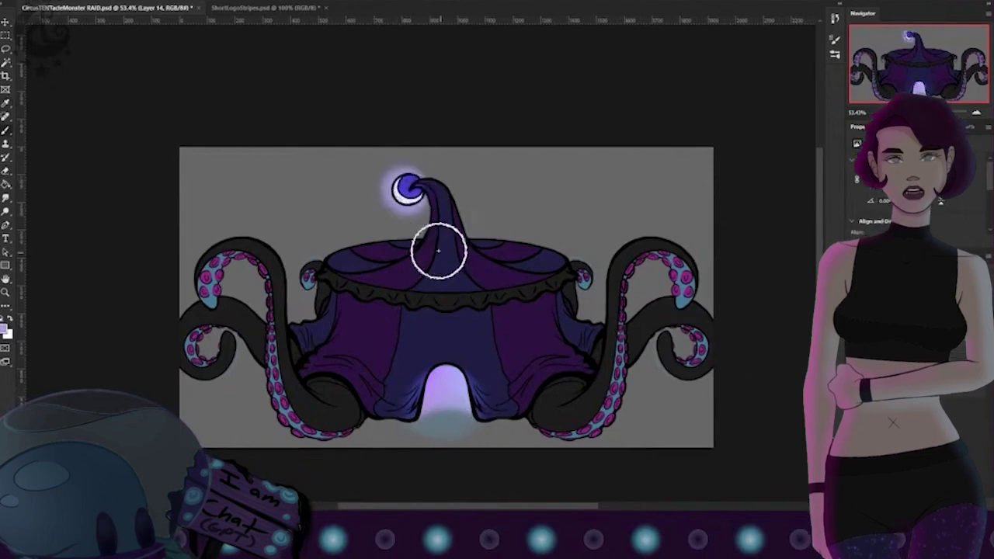
{"action": "key", "text": "ctrl+e"}
{"action": "left_click", "coordinate": [408, 187]}
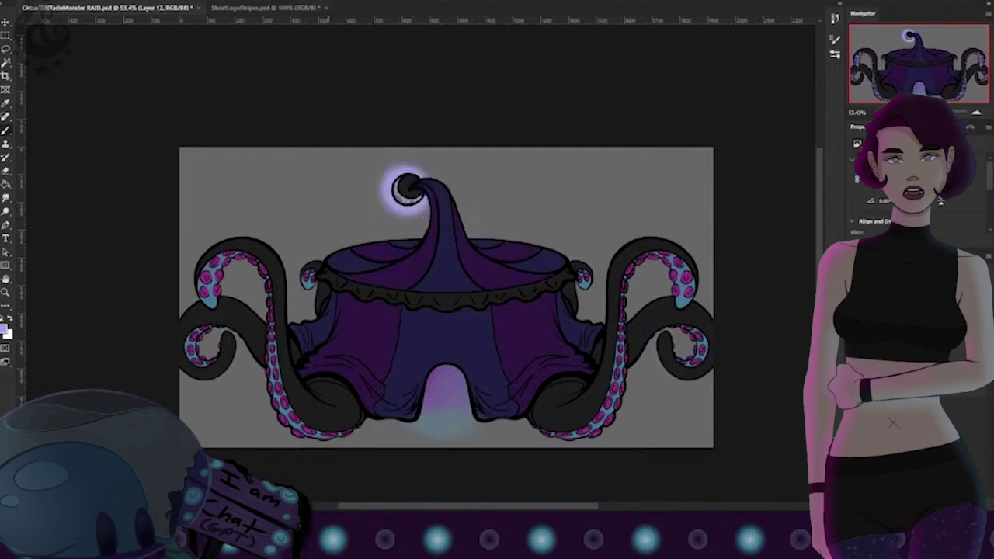
{"action": "key", "text": "ctrl+z"}
{"action": "key", "text": "ctrl+z"}
{"action": "key", "text": "ctrl+z"}
{"action": "key", "text": "ctrl+z"}
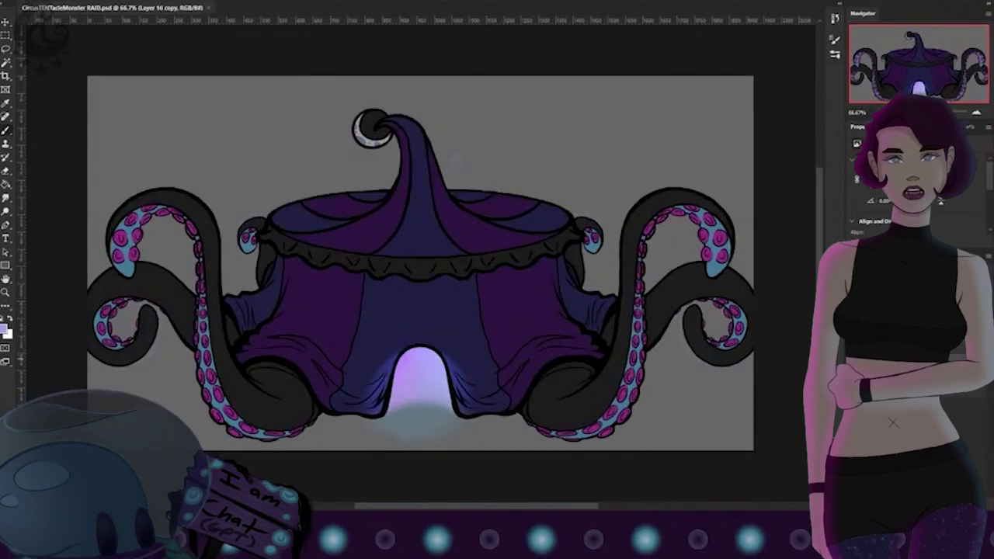
Step: Scale the tent and tentacle artwork down slightly so it sits clear of the canvas edges
{"action": "key", "text": "ctrl+t"}
{"action": "left_click_drag", "start_coordinate": [756, 108], "coordinate": [739, 117]}
{"action": "key", "text": "Return"}
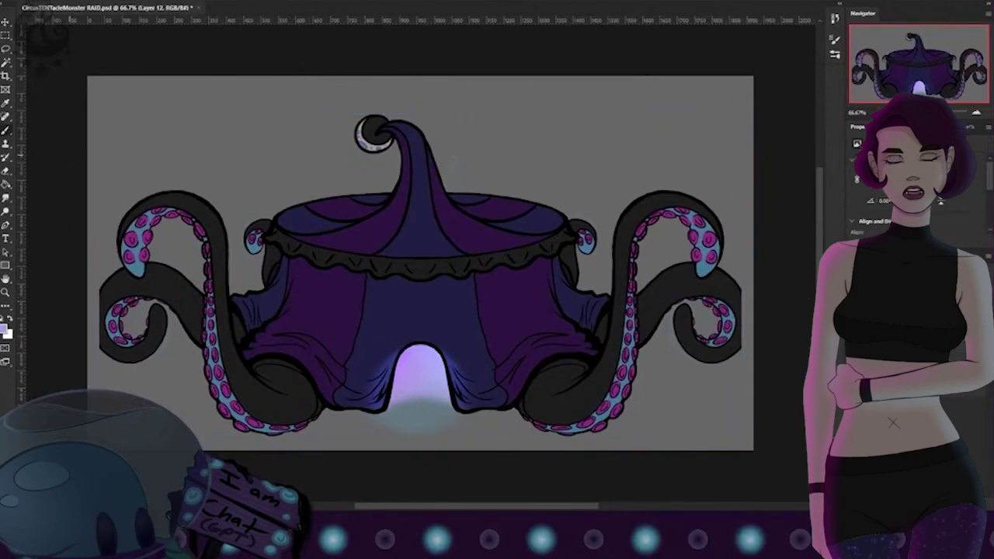
Step: Draw the missing black outline along the cut-off outer curve of the lower curled tentacle and trim it with the Eraser
{"action": "key", "text": "d"}
{"action": "scroll", "coordinate": [808, 330], "scroll_direction": "up", "scroll_amount": 6}
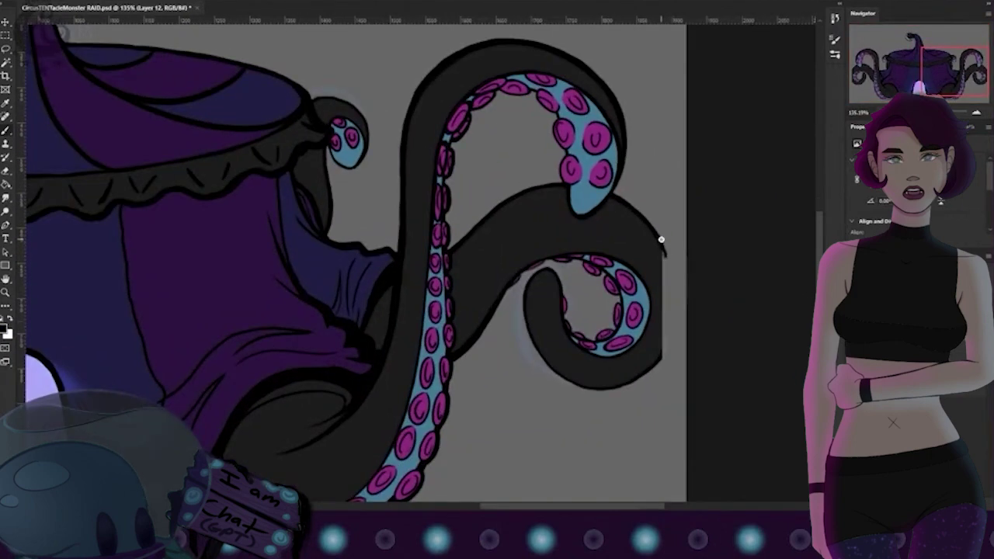
{"action": "left_click_drag", "start_coordinate": [660, 236], "coordinate": [672, 301]}
{"action": "left_click_drag", "start_coordinate": [665, 342], "coordinate": [662, 359]}
{"action": "key", "text": "e"}
{"action": "key", "text": "bracketleft"}
{"action": "key", "text": "bracketleft"}
{"action": "key", "text": "bracketleft"}
{"action": "key", "text": "bracketleft"}
{"action": "key", "text": "bracketleft"}
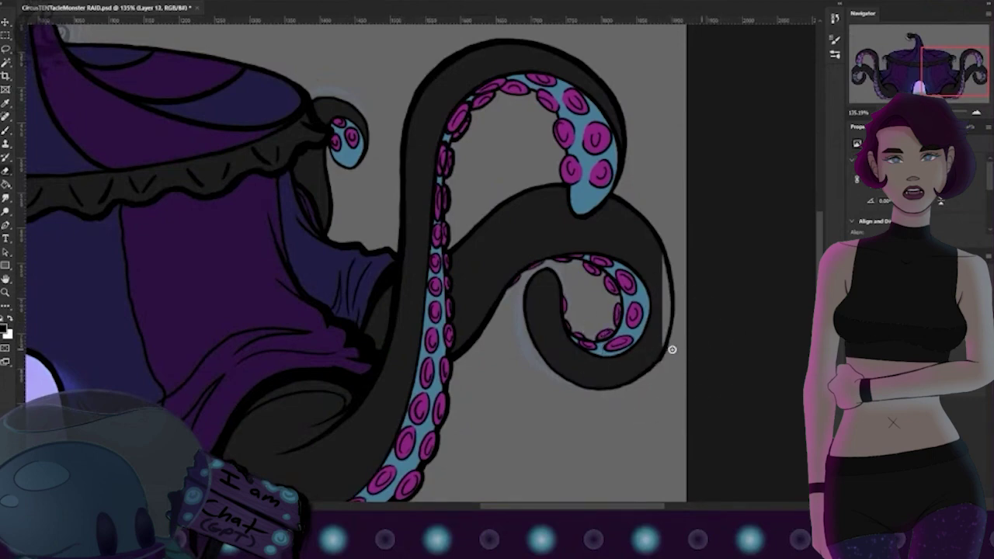
Step: Fill the gap inside the lower tentacle's new outer outline with the tentacle's dark grey
{"action": "key", "text": "b"}
{"action": "left_click", "coordinate": [663, 359], "text": "ctrl"}
{"action": "mouse_move", "coordinate": [667, 263]}
{"action": "left_mouse_down"}
{"action": "mouse_move", "coordinate": [666, 327]}
{"action": "mouse_move", "coordinate": [662, 351]}
{"action": "left_mouse_up"}
Step: Sample the suckers' magenta and touch up the large suckers near the tip of the right raised tentacle
{"action": "left_click", "coordinate": [582, 190], "text": "alt"}
{"action": "left_click_drag", "start_coordinate": [516, 279], "coordinate": [483, 331]}
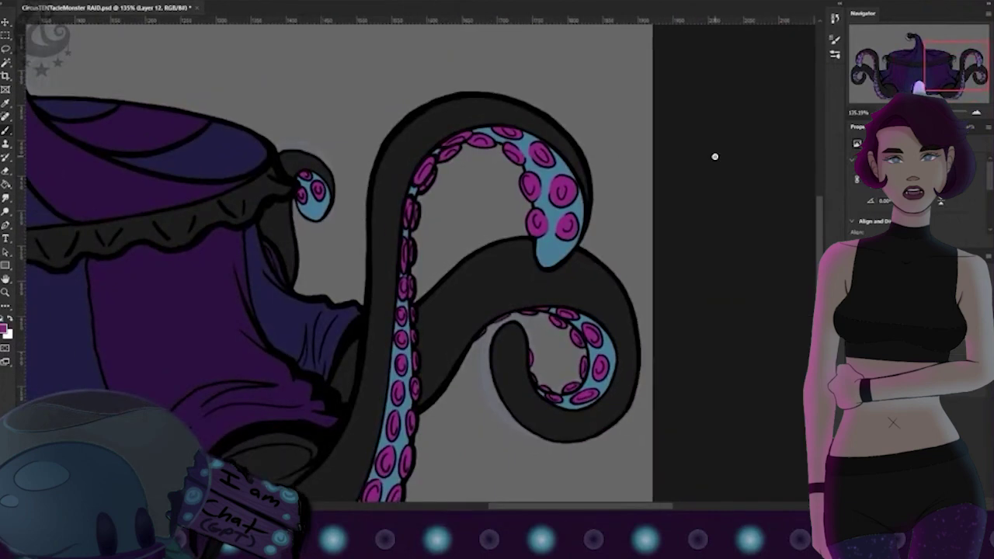
{"action": "left_click", "coordinate": [562, 198], "text": "alt"}
{"action": "left_click_drag", "start_coordinate": [550, 194], "coordinate": [574, 192]}
{"action": "scroll", "coordinate": [566, 223], "scroll_direction": "down", "scroll_amount": 2}
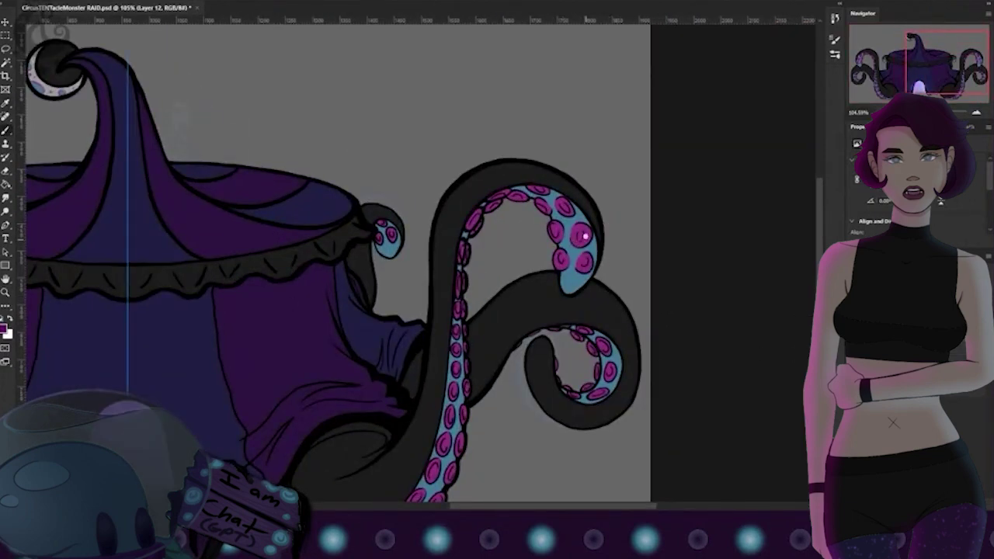
{"action": "scroll", "coordinate": [620, 337], "scroll_direction": "down", "scroll_amount": 8}
{"action": "scroll", "coordinate": [620, 306], "scroll_direction": "up", "scroll_amount": 9}
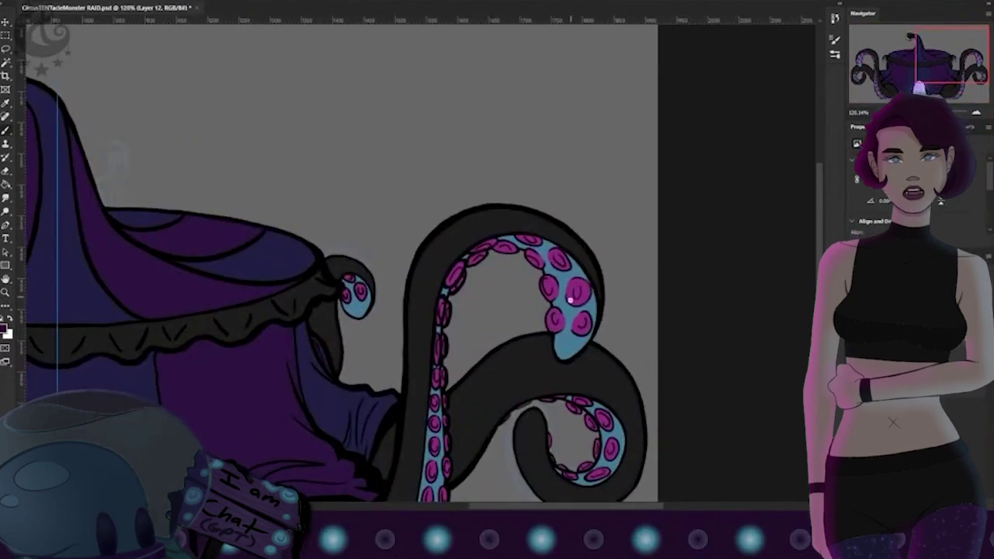
{"action": "scroll", "coordinate": [585, 318], "scroll_direction": "down", "scroll_amount": 4}
{"action": "scroll", "coordinate": [565, 338], "scroll_direction": "up", "scroll_amount": 6}
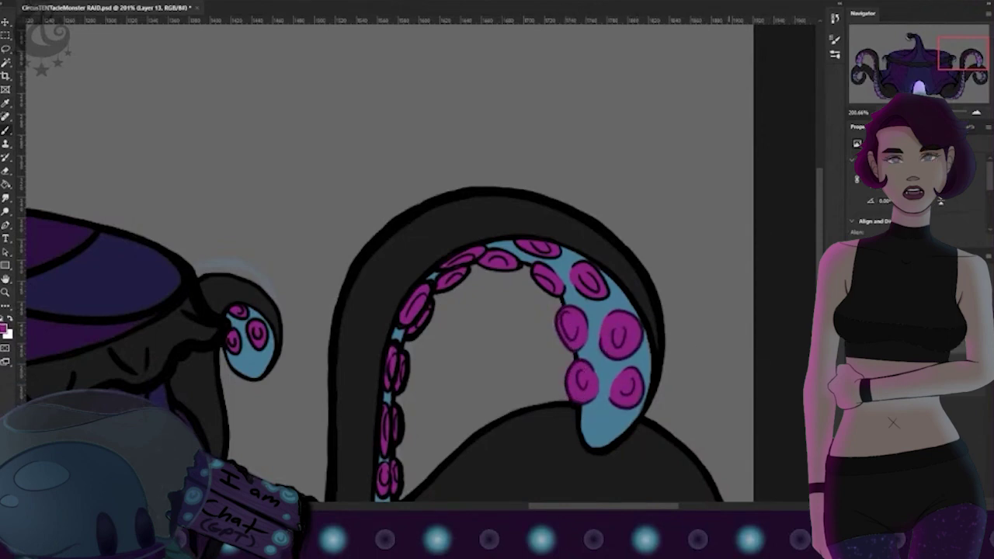
Step: Touch up the small suckers along the inner curve of the right raised tentacle using the sampled magenta on the colour layer
{"action": "left_click", "coordinate": [574, 361], "text": "alt"}
{"action": "left_click", "coordinate": [893, 360]}
{"action": "left_click", "coordinate": [576, 359], "text": "alt"}
{"action": "left_click_drag", "start_coordinate": [561, 292], "coordinate": [546, 269]}
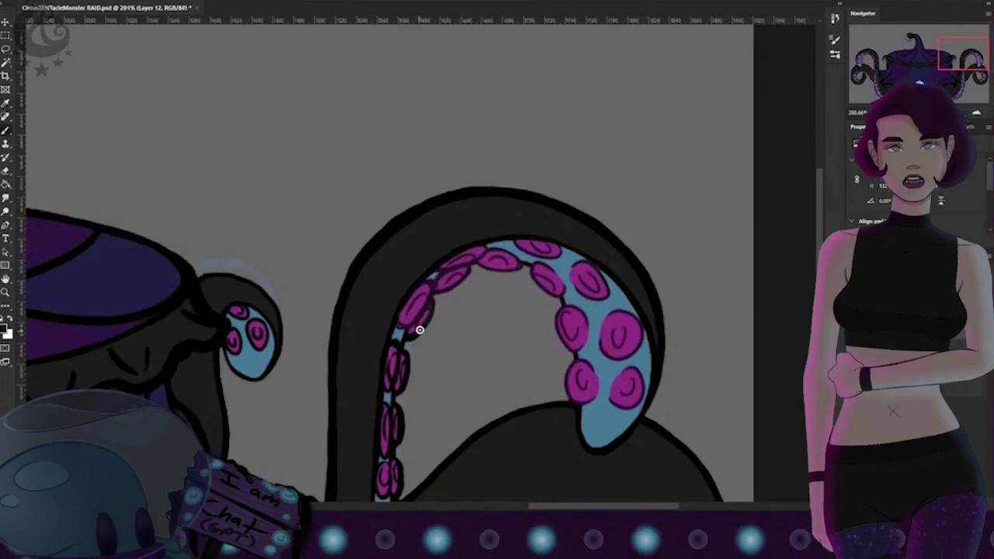
Step: Refine the black outlines around the suckers down the right raised tentacle to its base, then around the lower tentacle's curl
{"action": "scroll", "coordinate": [412, 342], "scroll_direction": "down", "scroll_amount": 3}
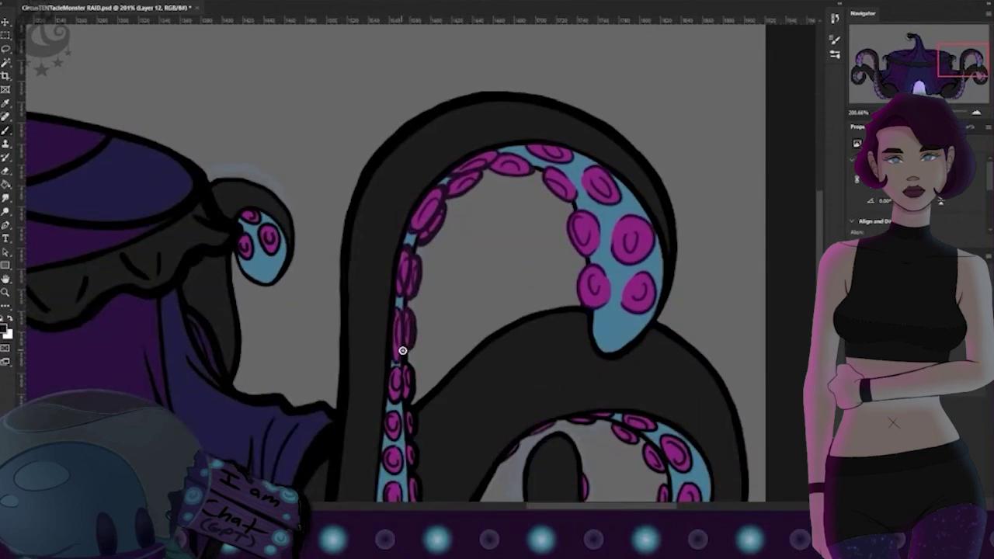
{"action": "scroll", "coordinate": [406, 395], "scroll_direction": "down", "scroll_amount": 5}
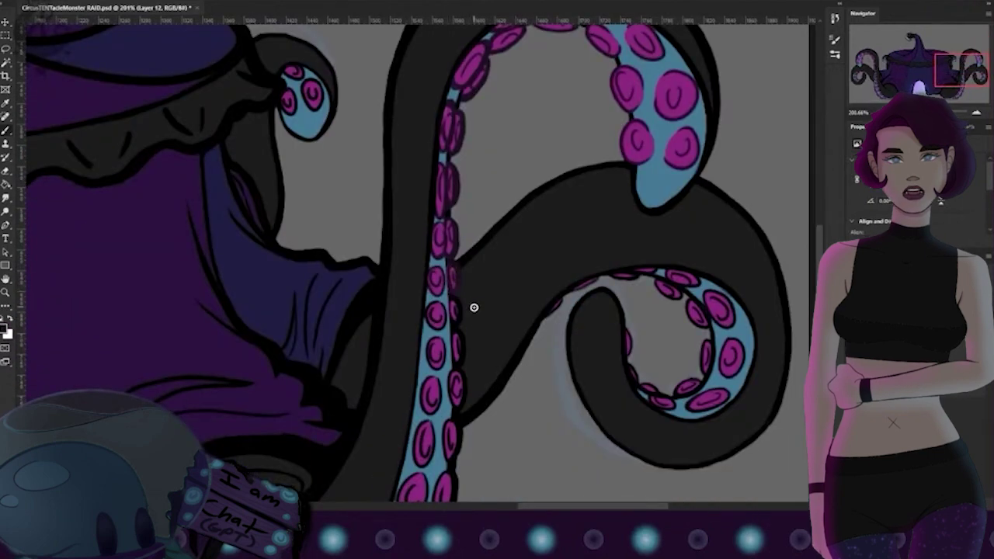
{"action": "scroll", "coordinate": [597, 334], "scroll_direction": "down", "scroll_amount": 5}
{"action": "scroll", "coordinate": [595, 334], "scroll_direction": "up", "scroll_amount": 5}
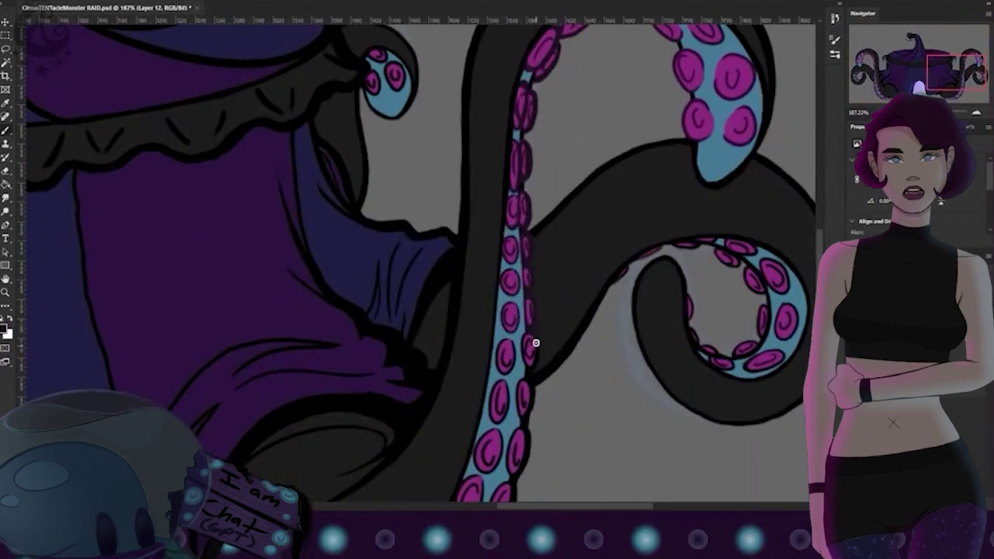
{"action": "scroll", "coordinate": [502, 339], "scroll_direction": "down", "scroll_amount": 2}
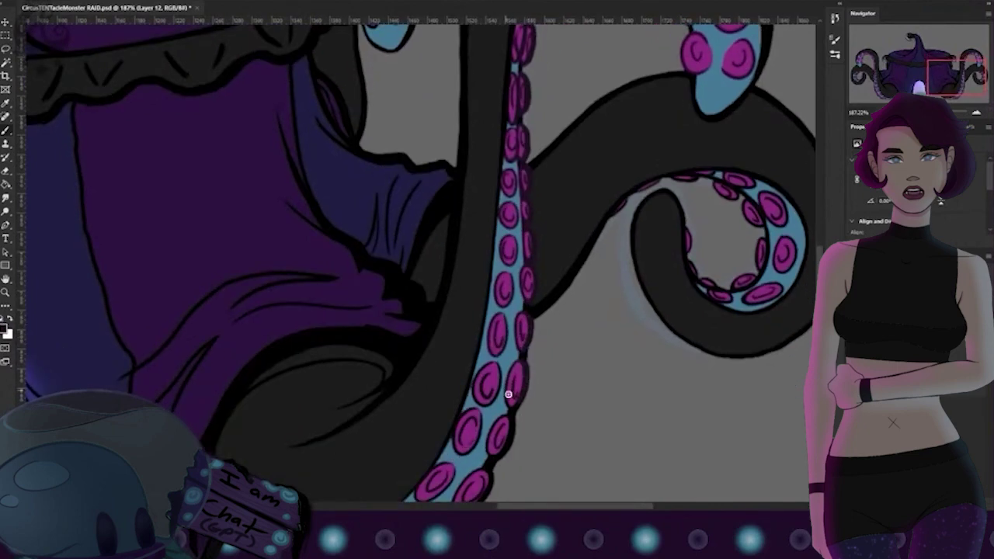
{"action": "scroll", "coordinate": [476, 410], "scroll_direction": "down", "scroll_amount": 4}
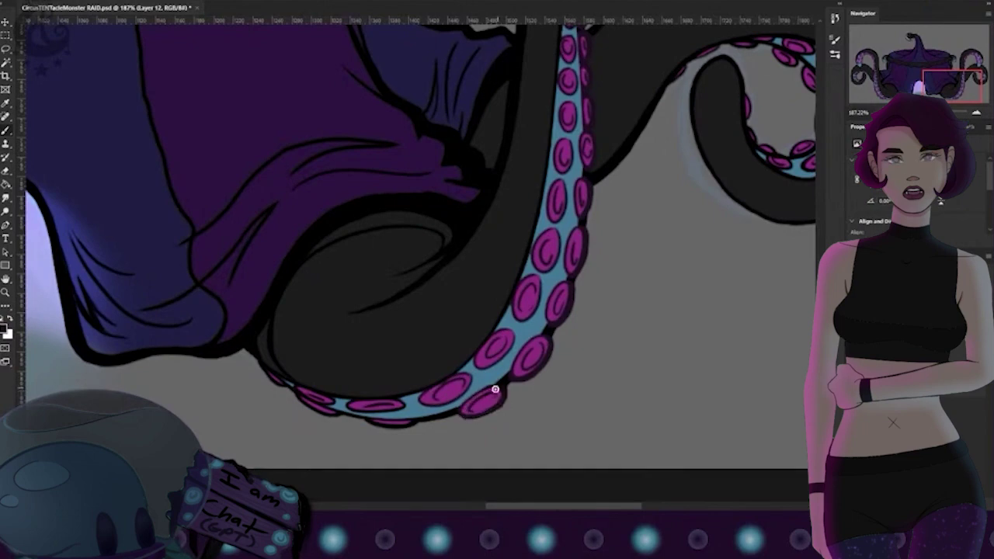
{"action": "scroll", "coordinate": [447, 399], "scroll_direction": "down", "scroll_amount": 3}
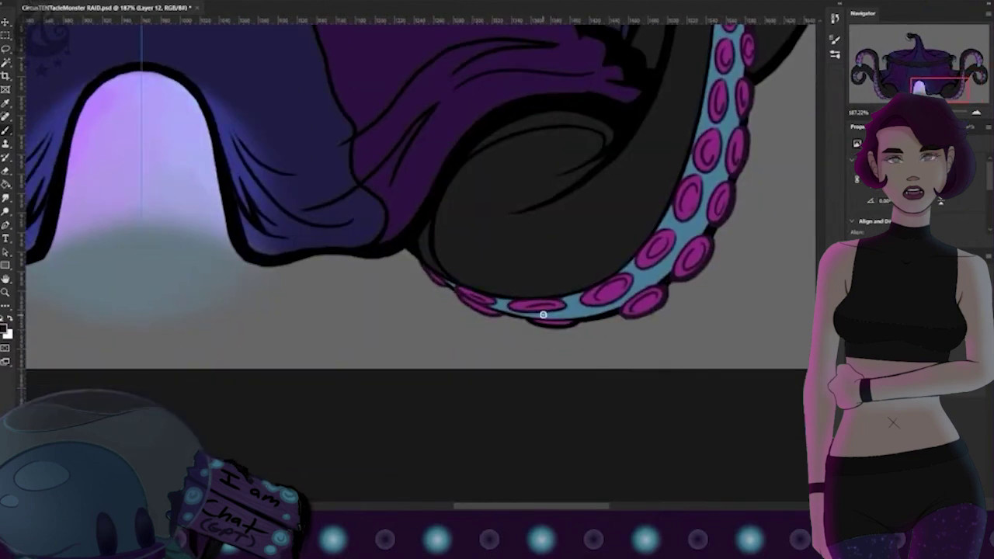
{"action": "left_click_drag", "start_coordinate": [586, 46], "coordinate": [315, 497]}
{"action": "left_click_drag", "start_coordinate": [593, 420], "coordinate": [416, 272]}
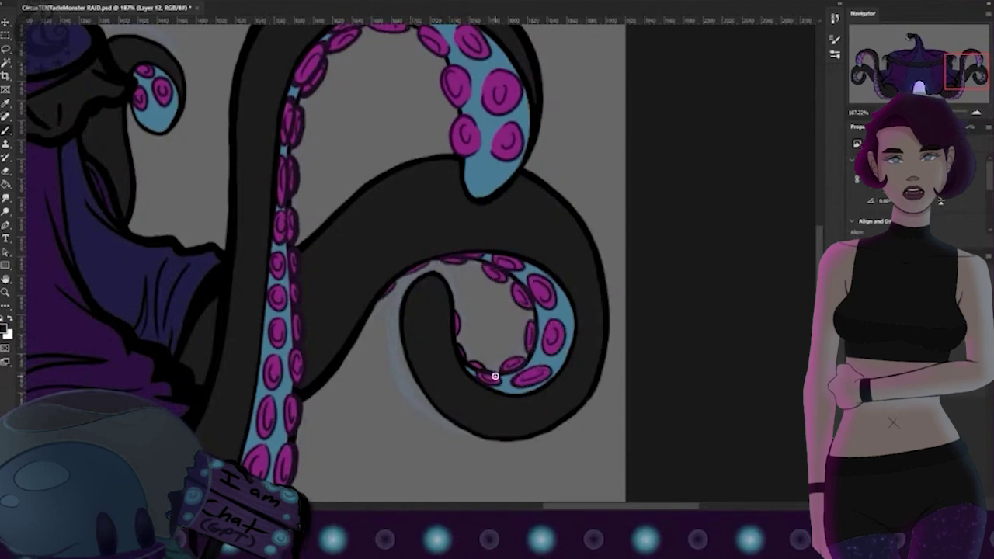
Step: Clean up the colours of the right raised tentacle's sucker strip with sampled light blue and magenta on the colour layer
{"action": "left_click", "coordinate": [588, 234], "text": "alt"}
{"action": "left_click", "coordinate": [916, 373]}
{"action": "left_click_drag", "start_coordinate": [445, 36], "coordinate": [468, 150]}
{"action": "left_click", "coordinate": [468, 150], "text": "alt"}
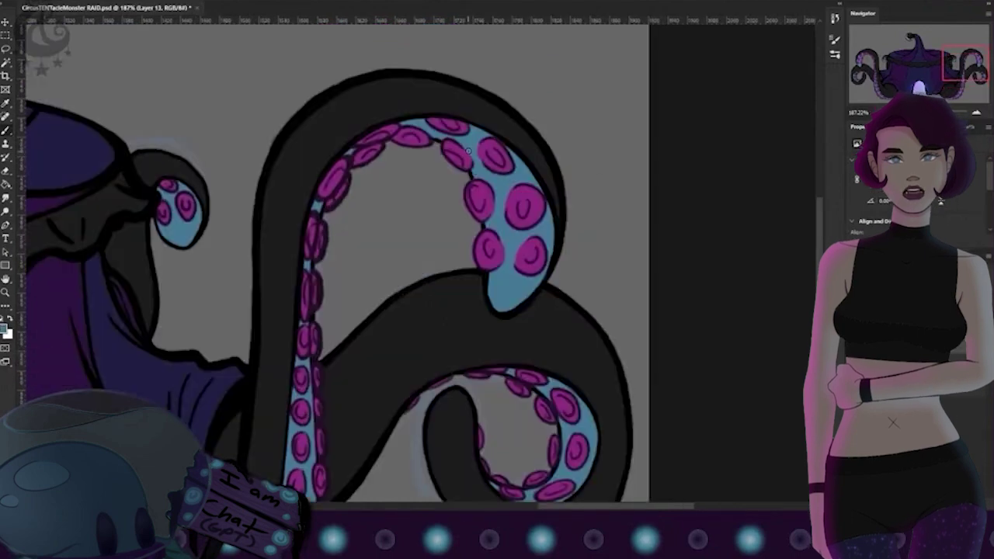
{"action": "scroll", "coordinate": [414, 202], "scroll_direction": "down", "scroll_amount": 2}
{"action": "scroll", "coordinate": [414, 202], "scroll_direction": "left", "scroll_amount": 1}
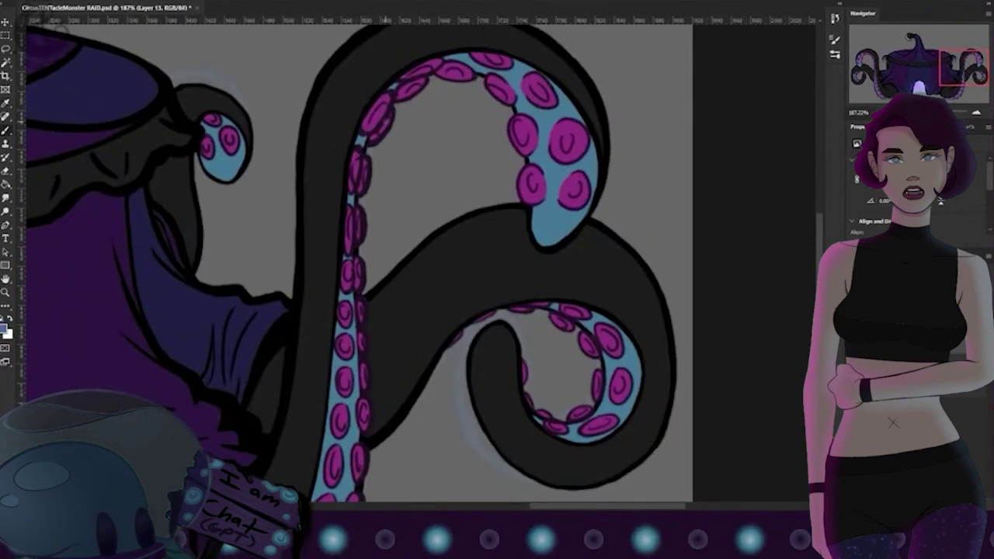
{"action": "left_click_drag", "start_coordinate": [350, 269], "coordinate": [353, 194]}
{"action": "left_click", "coordinate": [354, 194], "text": "alt"}
{"action": "left_click_drag", "start_coordinate": [357, 437], "coordinate": [361, 317]}
{"action": "left_click_drag", "start_coordinate": [354, 465], "coordinate": [407, 341]}
{"action": "left_click_drag", "start_coordinate": [523, 123], "coordinate": [478, 296]}
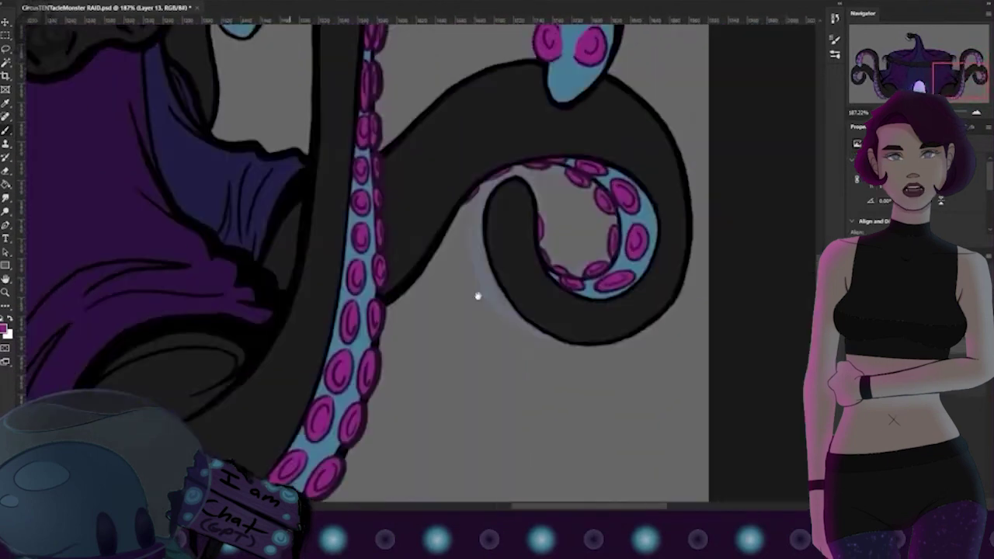
Step: Refine the line art around the light blue tip of the right raised tentacle and check the whole drawing
{"action": "scroll", "coordinate": [477, 296], "scroll_direction": "up", "scroll_amount": 4}
{"action": "scroll", "coordinate": [477, 296], "scroll_direction": "right", "scroll_amount": 1}
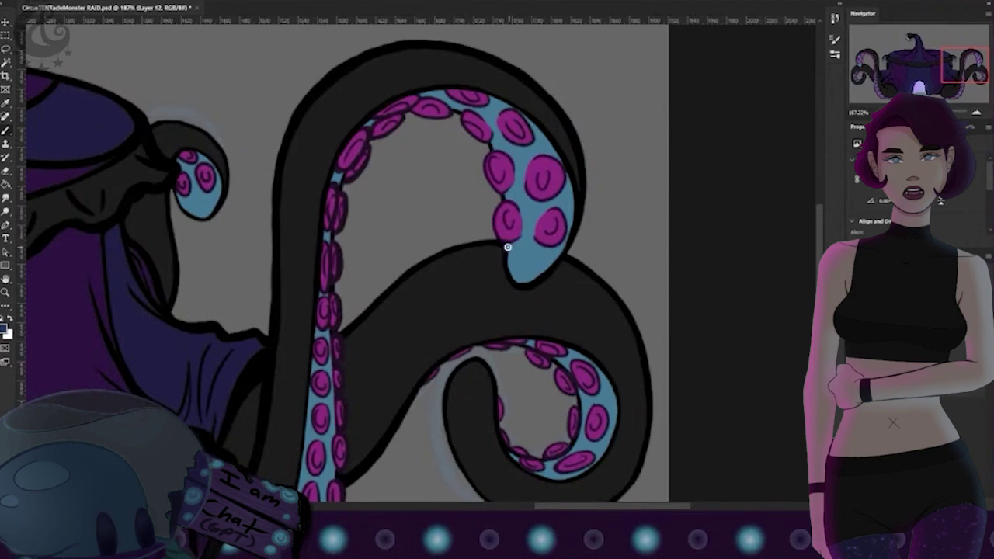
{"action": "mouse_move", "coordinate": [503, 259]}
{"action": "left_mouse_down"}
{"action": "mouse_move", "coordinate": [571, 233]}
{"action": "mouse_move", "coordinate": [573, 191]}
{"action": "left_mouse_up"}
{"action": "left_click_drag", "start_coordinate": [606, 354], "coordinate": [679, 290]}
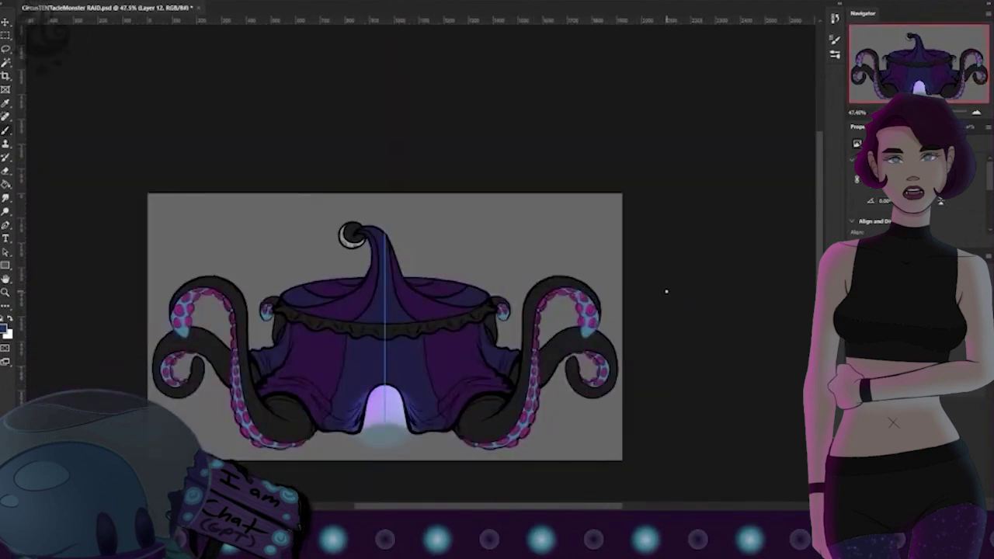
{"action": "scroll", "coordinate": [654, 304], "scroll_direction": "down", "scroll_amount": 2}
{"action": "scroll", "coordinate": [654, 303], "scroll_direction": "left", "scroll_amount": 1}
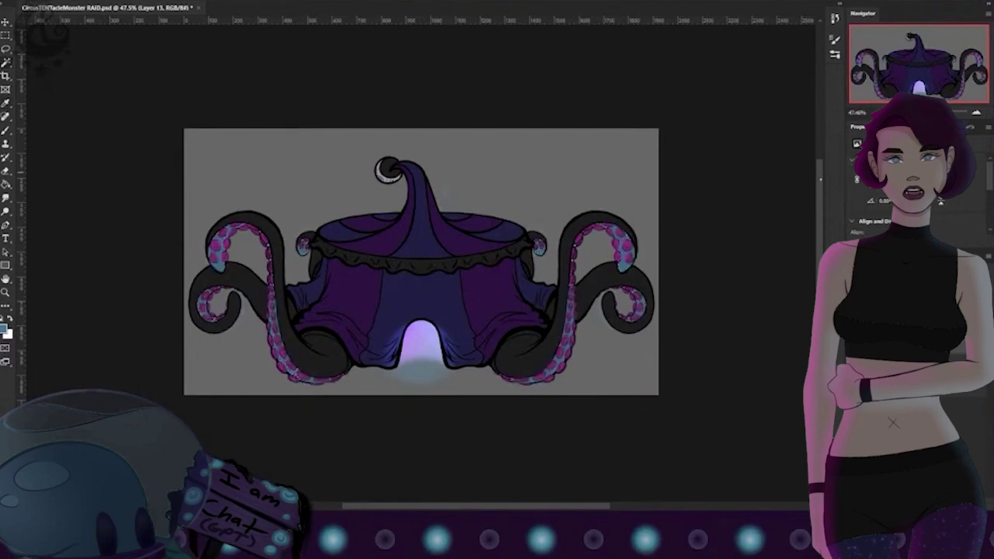
{"action": "scroll", "coordinate": [337, 170], "scroll_direction": "up", "scroll_amount": 2}
Step: Fill the area around the tent with black on a new layer, including the openings enclosed by the tentacles, and clear the selection
{"action": "key", "text": "v"}
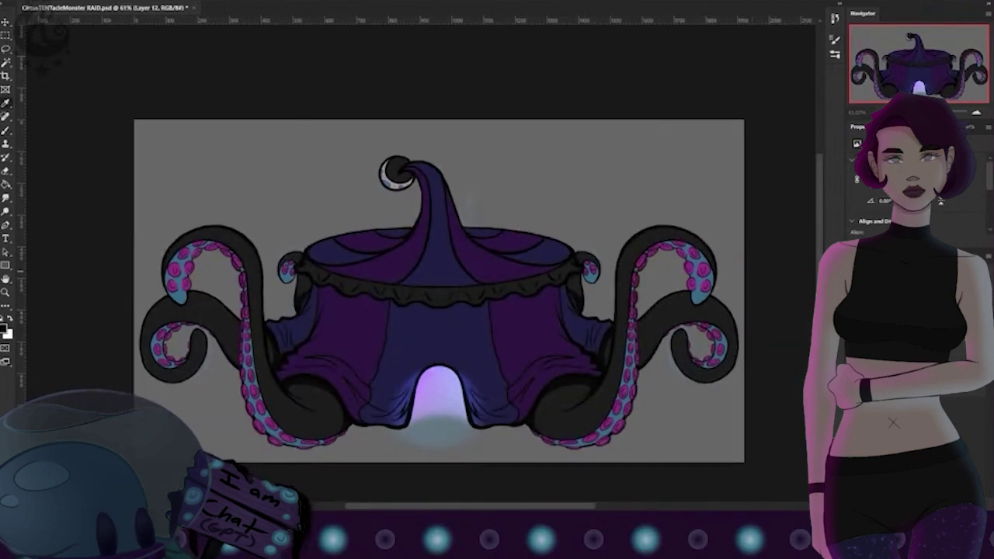
{"action": "left_click", "coordinate": [304, 202]}
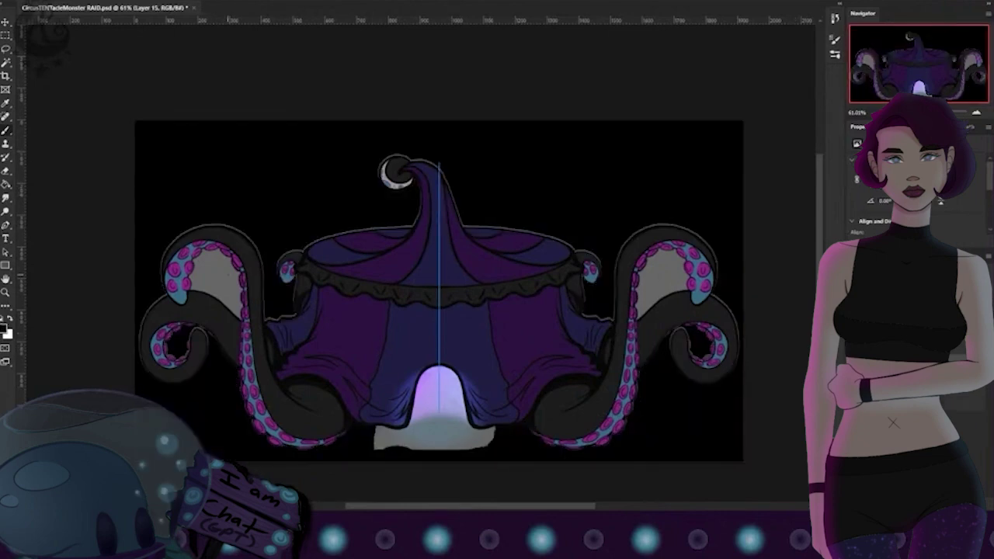
{"action": "left_click", "coordinate": [214, 281]}
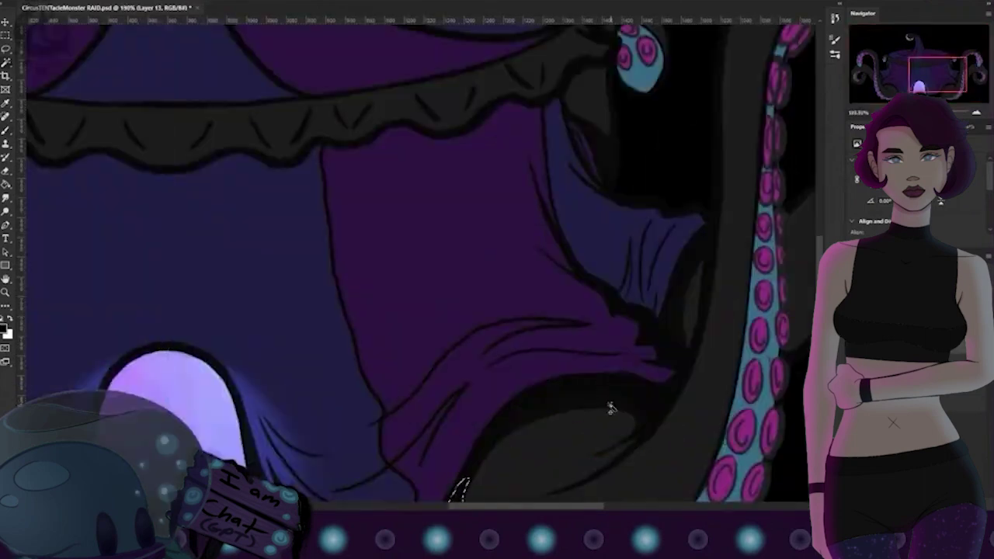
{"action": "scroll", "coordinate": [611, 408], "scroll_direction": "down", "scroll_amount": 10}
{"action": "left_click", "coordinate": [220, 304], "text": "shift"}
{"action": "key", "text": "b"}
{"action": "key", "text": "ctrl+d"}
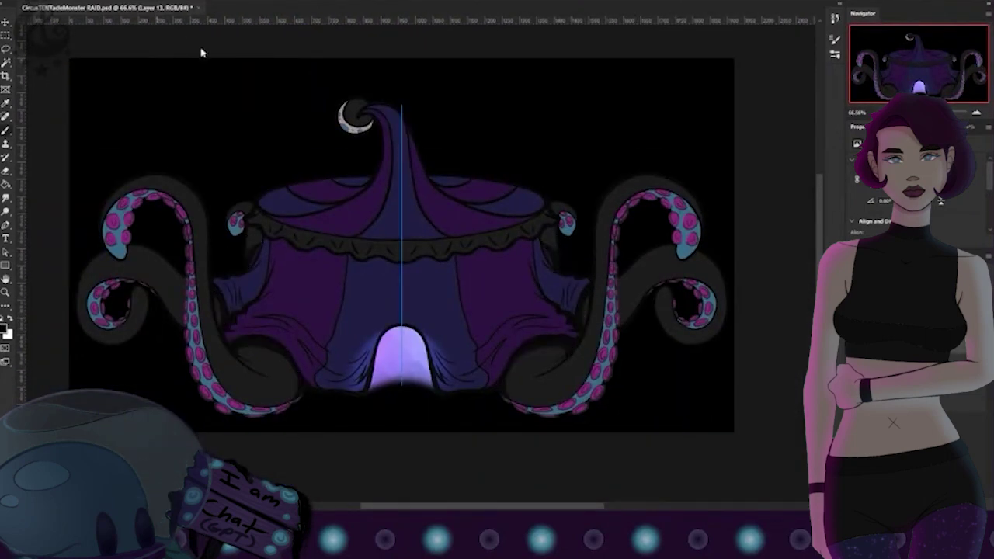
Step: Draw a curved shadow edge across the base of the spire on a new layer and shade the roof below it semi-transparent black
{"action": "key", "text": "w"}
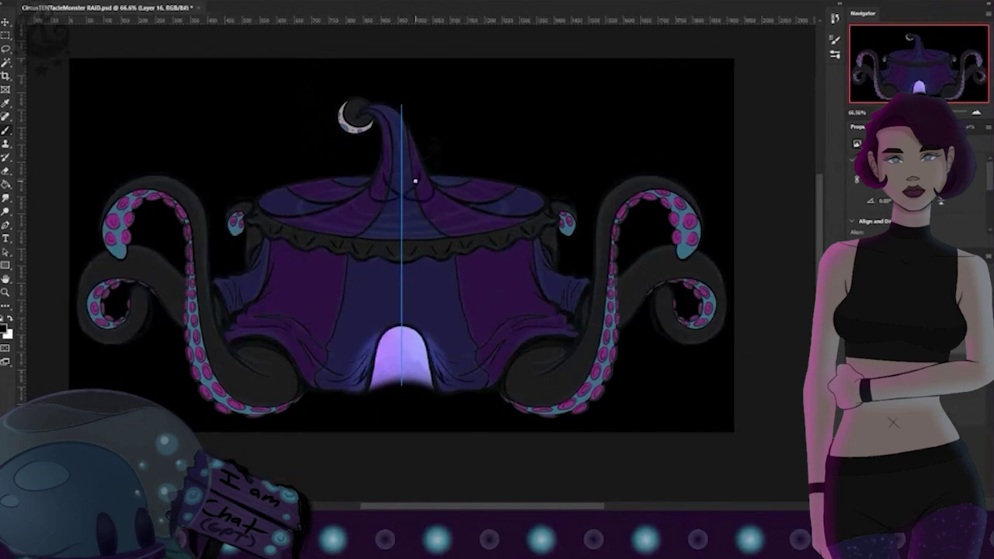
{"action": "mouse_move", "coordinate": [414, 180]}
{"action": "left_mouse_down"}
{"action": "mouse_move", "coordinate": [370, 184]}
{"action": "mouse_move", "coordinate": [376, 201]}
{"action": "mouse_move", "coordinate": [370, 186]}
{"action": "mouse_move", "coordinate": [412, 168]}
{"action": "mouse_move", "coordinate": [367, 184]}
{"action": "mouse_move", "coordinate": [421, 208]}
{"action": "mouse_move", "coordinate": [421, 184]}
{"action": "left_mouse_up"}
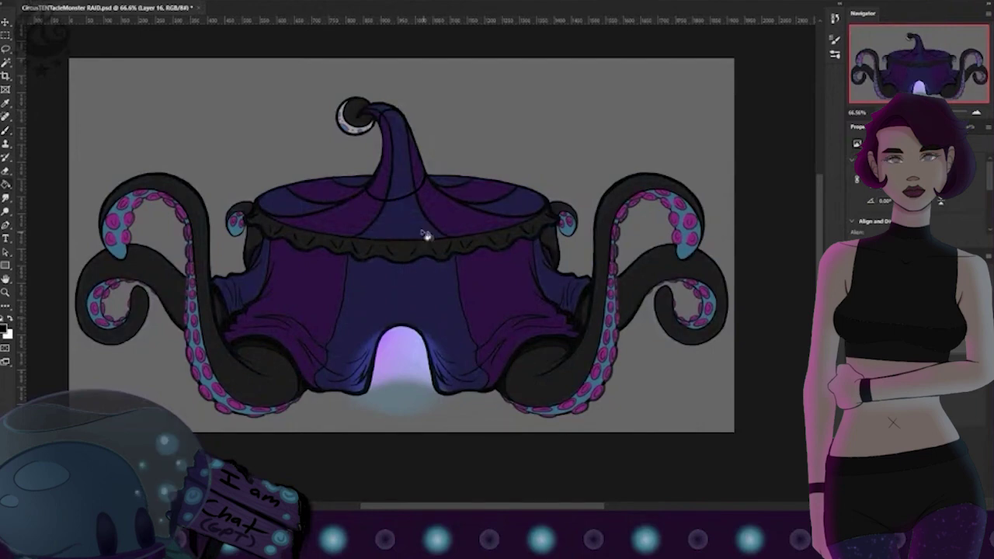
{"action": "mouse_move", "coordinate": [426, 231]}
{"action": "left_mouse_down"}
{"action": "mouse_move", "coordinate": [483, 198]}
{"action": "mouse_move", "coordinate": [336, 222]}
{"action": "mouse_move", "coordinate": [390, 238]}
{"action": "mouse_move", "coordinate": [386, 212]}
{"action": "left_mouse_up"}
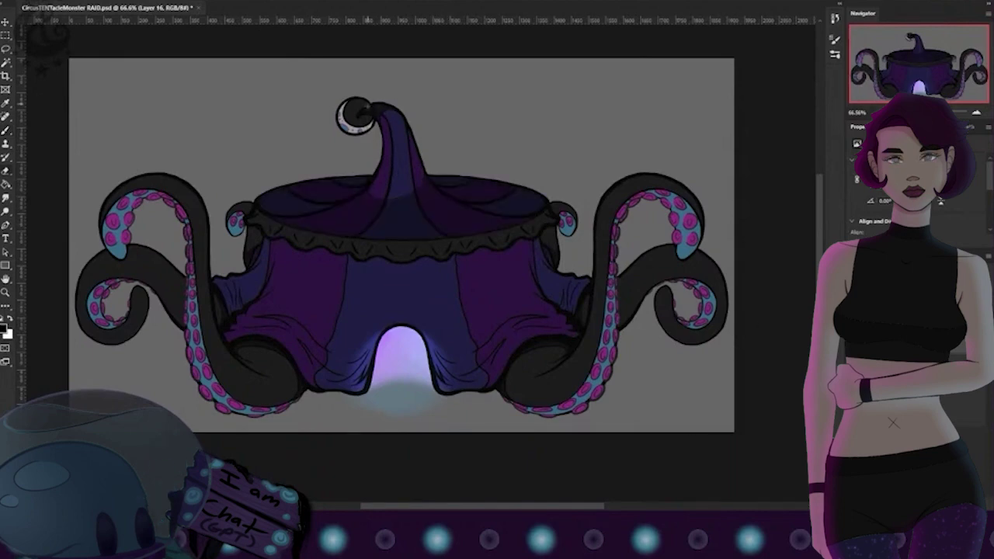
{"action": "key", "text": "e"}
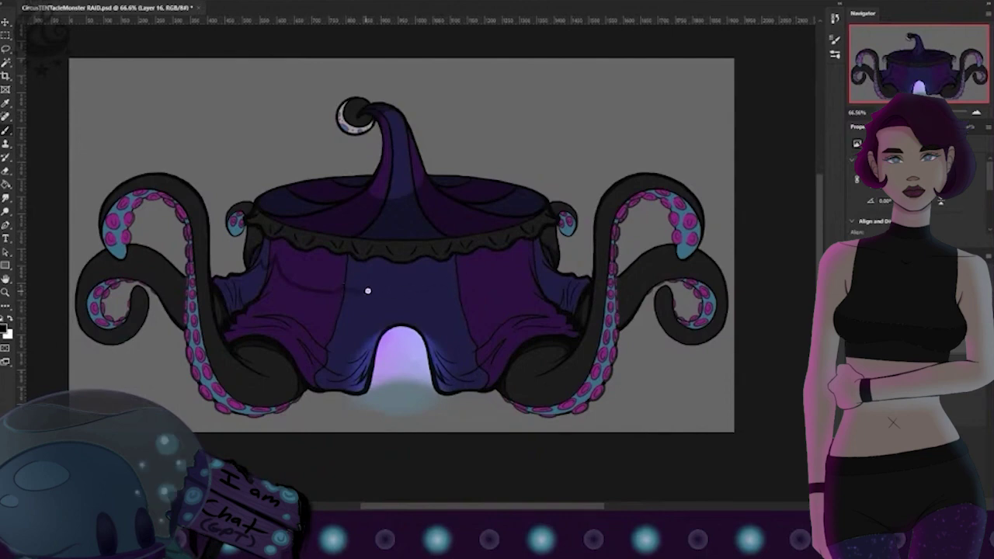
Step: Draw a mirrored shadow edge across the tent walls, fill the panels below it with dark shadow and refine it beside the doorway
{"action": "key", "text": "ctrl+t"}
{"action": "key", "text": "Return"}
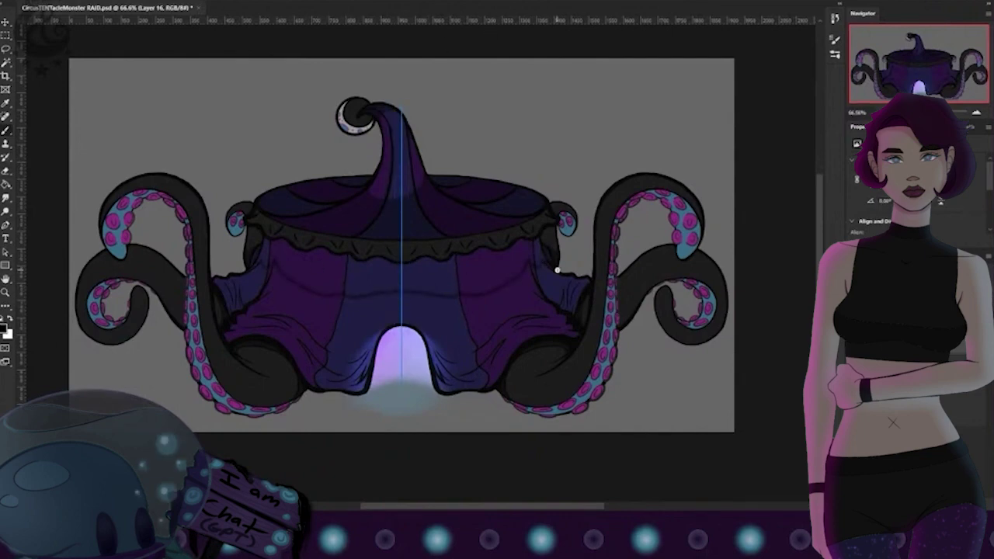
{"action": "key", "text": "g"}
{"action": "left_click", "coordinate": [375, 311]}
{"action": "left_click", "coordinate": [313, 315]}
{"action": "left_click", "coordinate": [246, 294]}
{"action": "left_click", "coordinate": [506, 317]}
{"action": "left_click", "coordinate": [554, 286]}
{"action": "key", "text": "b"}
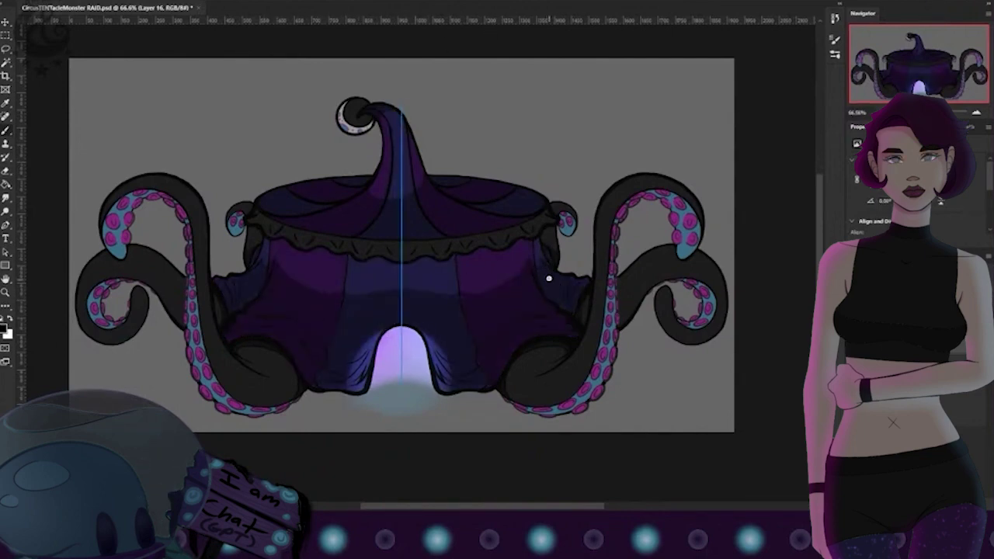
{"action": "left_click_drag", "start_coordinate": [378, 336], "coordinate": [360, 385]}
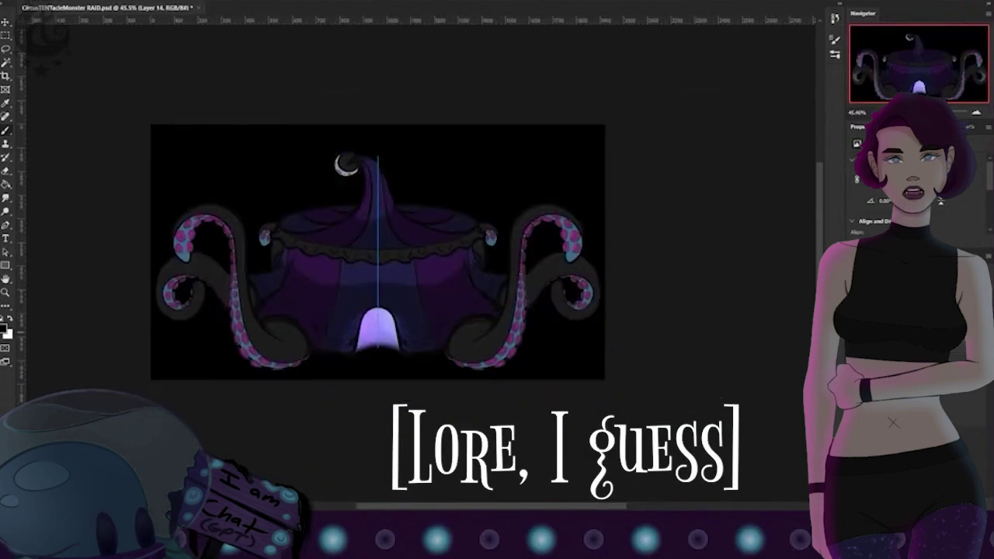
Step: Duplicate the doorway glow layer and transform the copy into a wider, lower glow around the doorway's base
{"action": "key", "text": "ctrl+j"}
{"action": "key", "text": "ctrl+t"}
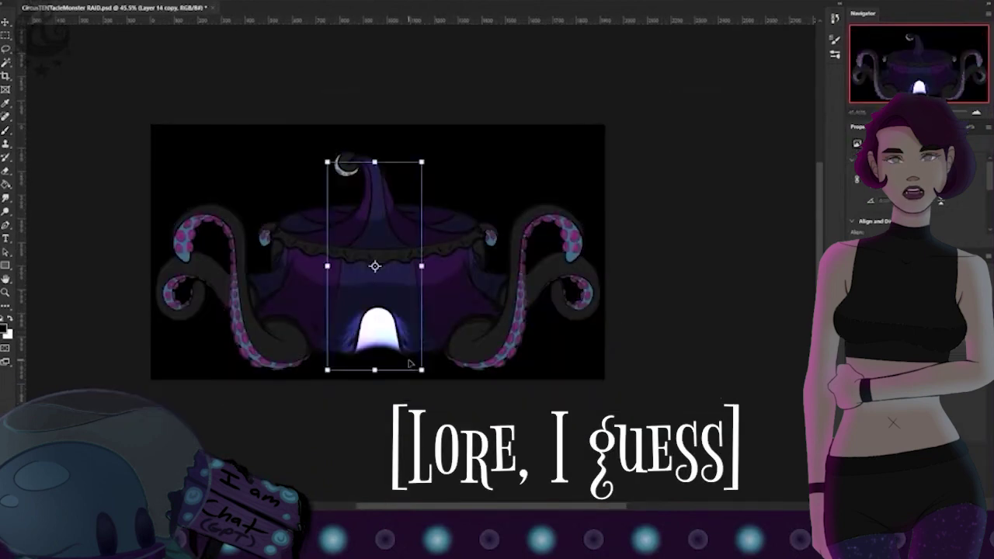
{"action": "key", "text": "Escape"}
{"action": "key", "text": "m"}
{"action": "key", "text": "ctrl+t"}
{"action": "left_click_drag", "start_coordinate": [430, 299], "coordinate": [444, 291]}
{"action": "mouse_move", "coordinate": [374, 291]}
{"action": "left_mouse_down"}
{"action": "mouse_move", "coordinate": [377, 276]}
{"action": "mouse_move", "coordinate": [375, 302]}
{"action": "left_mouse_up"}
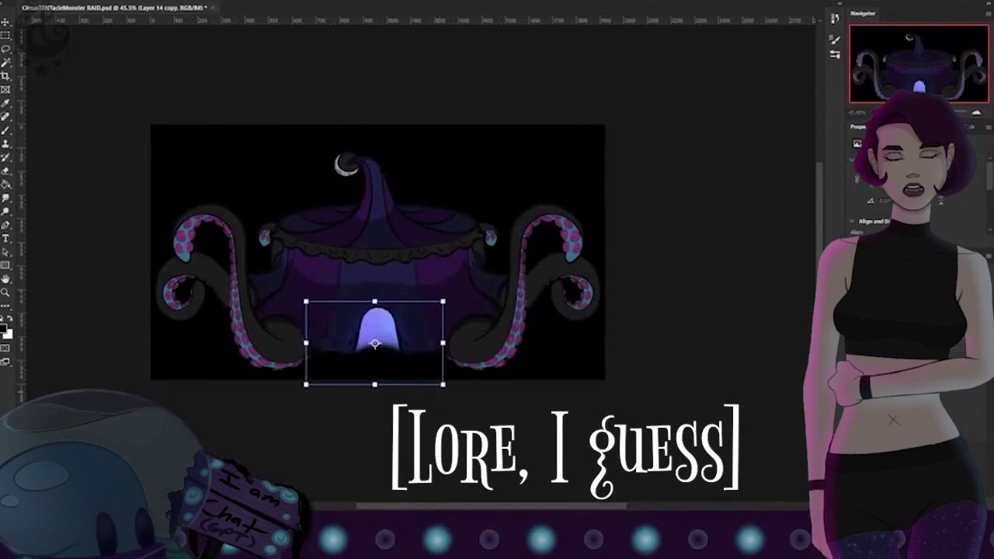
{"action": "key", "text": "Return"}
{"action": "key", "text": "i"}
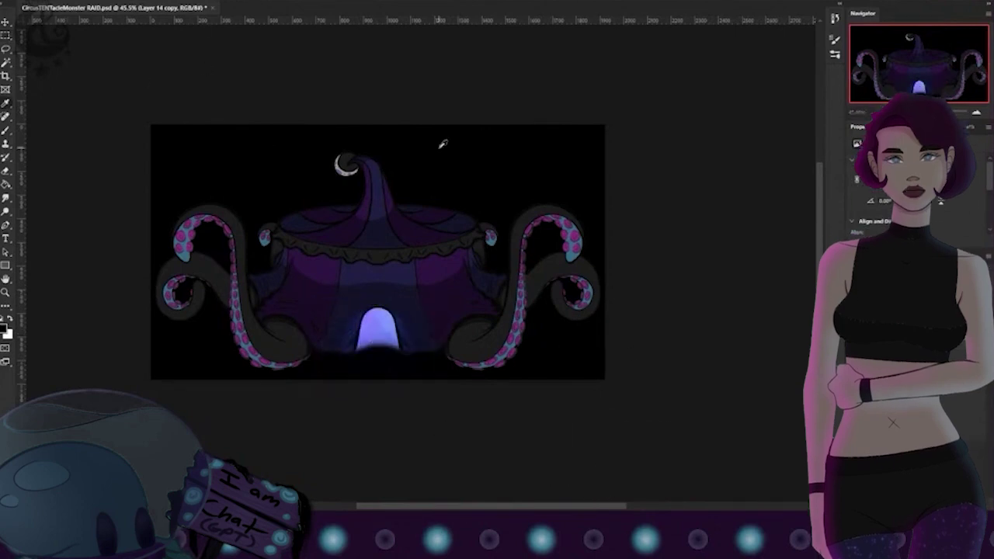
Step: Blend the glow layers so soft light spreads over the tent folds on both sides of the doorway
{"action": "left_click", "coordinate": [877, 281]}
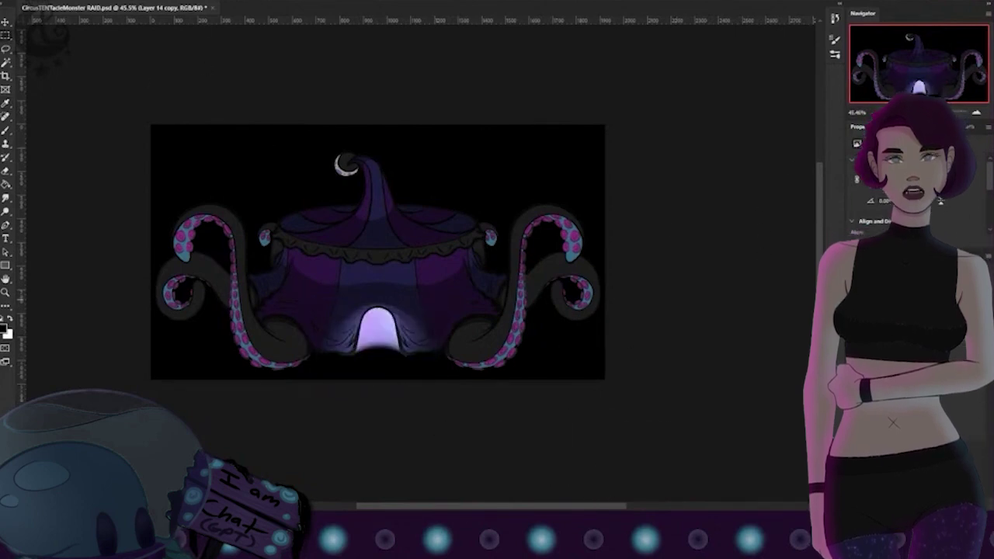
{"action": "key", "text": "ctrl+t"}
{"action": "key", "text": "Return"}
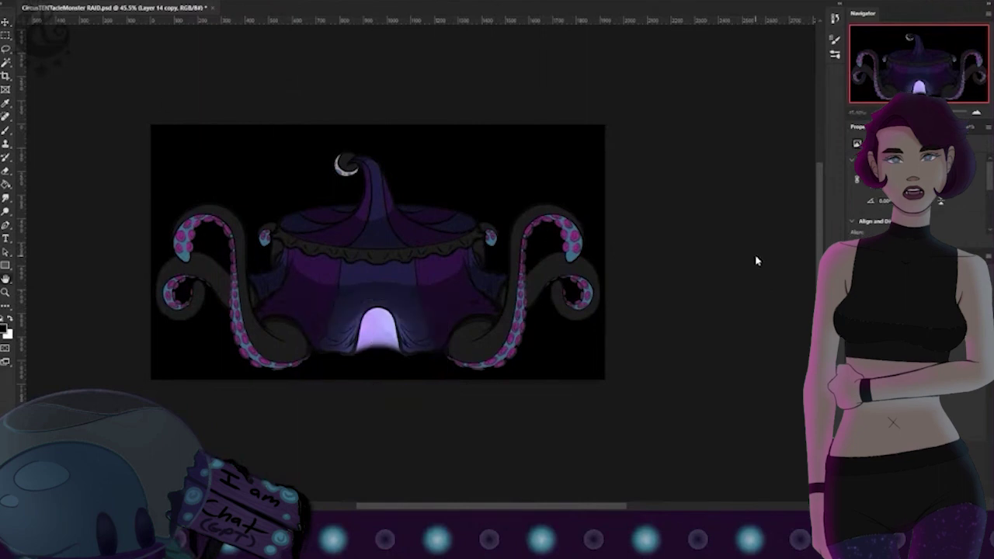
{"action": "key", "text": "ctrl+t"}
{"action": "key", "text": "Return"}
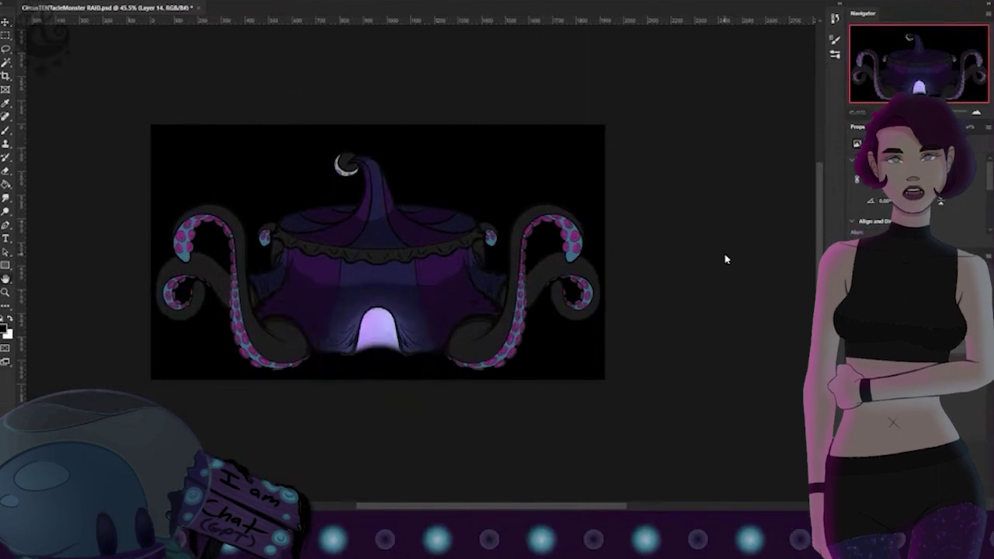
{"action": "key", "text": "ctrl+t"}
{"action": "left_click", "coordinate": [129, 6]}
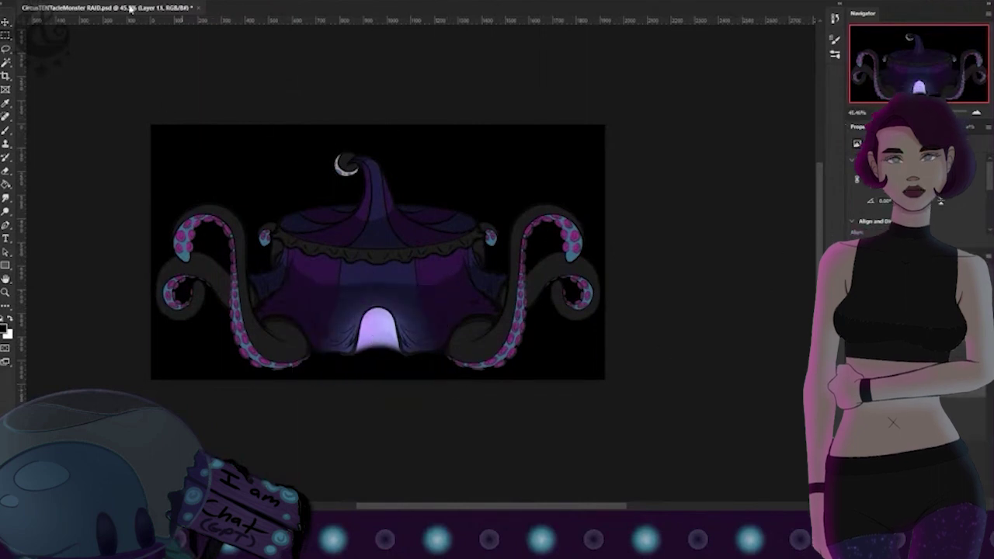
{"action": "left_click", "coordinate": [760, 257]}
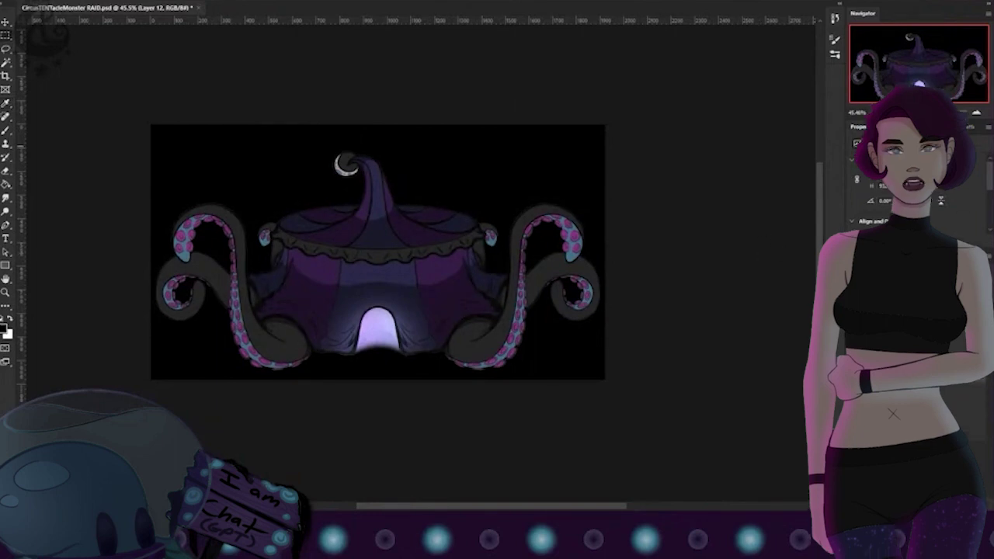
Step: Fill the background with dark blue sampled from the tent and darken it with a Hue/Saturation adjustment
{"action": "key", "text": "i"}
{"action": "left_click", "coordinate": [374, 231]}
{"action": "key", "text": "g"}
{"action": "left_click", "coordinate": [467, 169]}
{"action": "key", "text": "ctrl+u"}
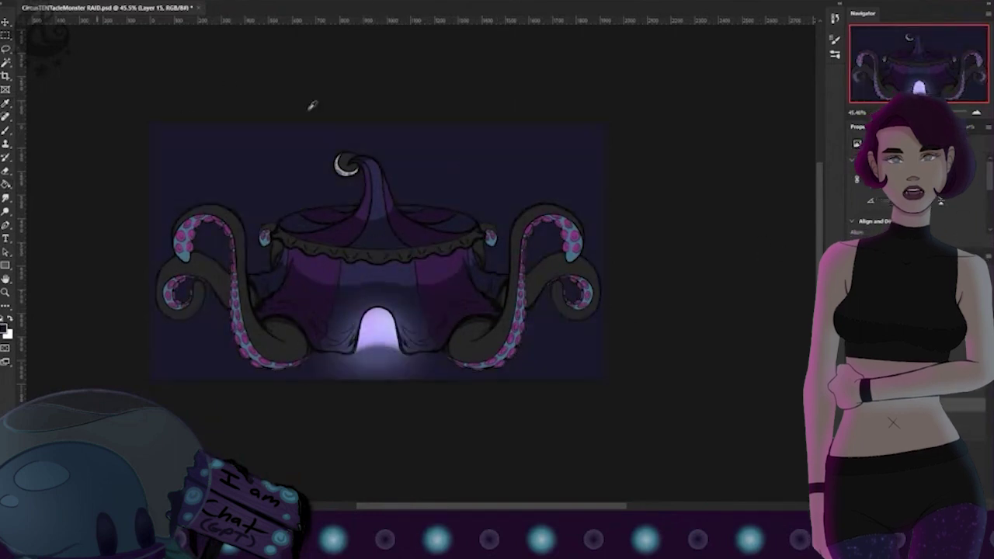
{"action": "left_click_drag", "start_coordinate": [763, 249], "coordinate": [742, 248]}
Step: Fill a broad elliptical ground area beneath the tent with black, clear the selection, and reposition the ground shading
{"action": "left_click_drag", "start_coordinate": [101, 313], "coordinate": [647, 446]}
{"action": "key", "text": "g"}
{"action": "left_click", "coordinate": [229, 372]}
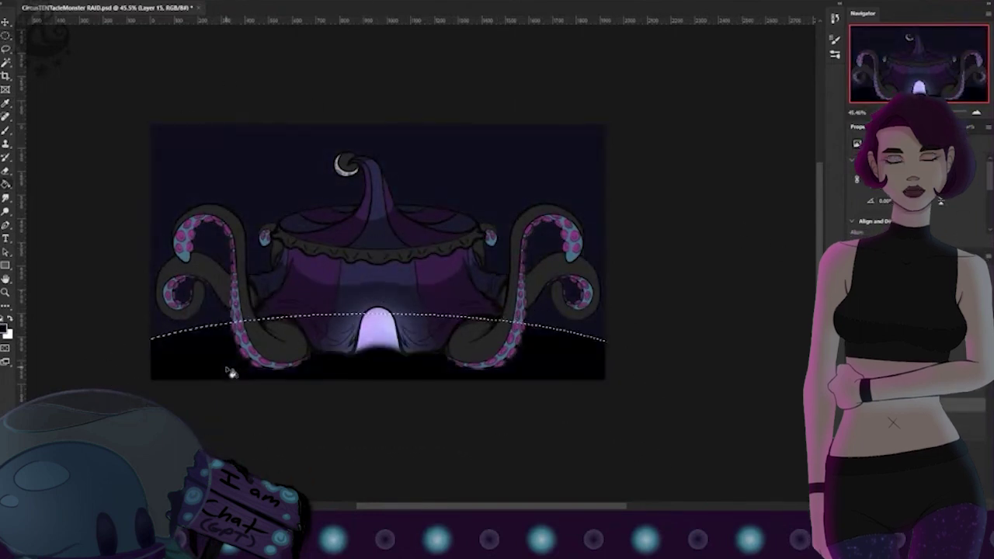
{"action": "key", "text": "ctrl+z"}
{"action": "left_click", "coordinate": [433, 351]}
{"action": "key", "text": "ctrl+d"}
{"action": "left_click", "coordinate": [768, 281]}
{"action": "key", "text": "ctrl+t"}
{"action": "left_click_drag", "start_coordinate": [378, 300], "coordinate": [377, 254]}
{"action": "key", "text": "Return"}
Step: Try an elliptical selection across the doorway's base, undo it, and switch to the Blur tool
{"action": "scroll", "coordinate": [412, 360], "scroll_direction": "up", "scroll_amount": 5}
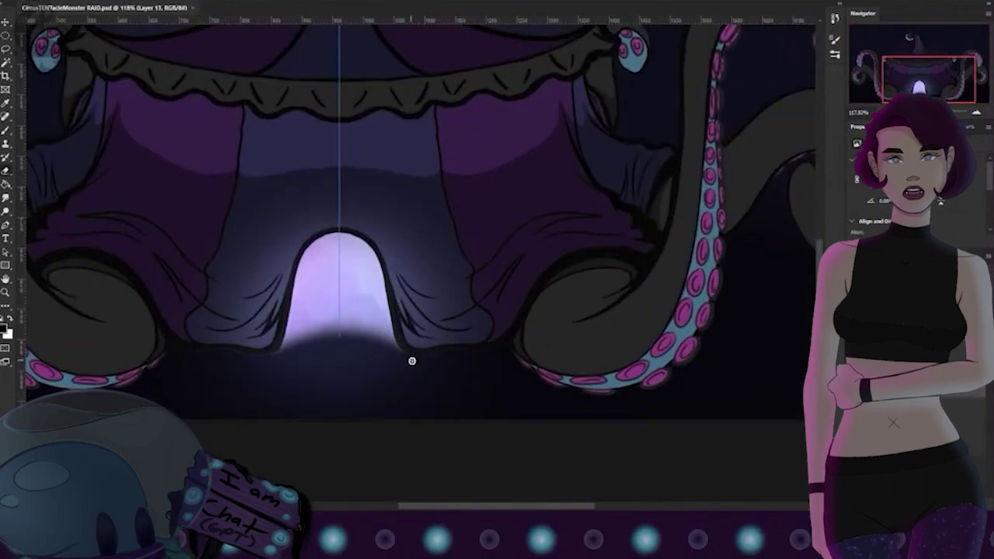
{"action": "key", "text": "m"}
{"action": "left_click_drag", "start_coordinate": [290, 348], "coordinate": [397, 351]}
{"action": "key", "text": "ctrl+z"}
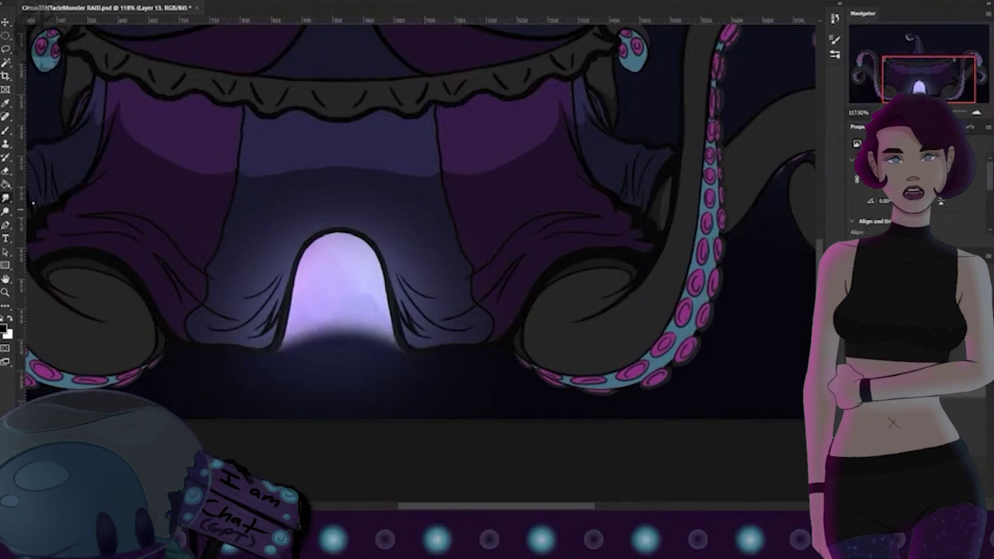
{"action": "left_click", "coordinate": [5, 198]}
{"action": "scroll", "coordinate": [308, 354], "scroll_direction": "down", "scroll_amount": 5}
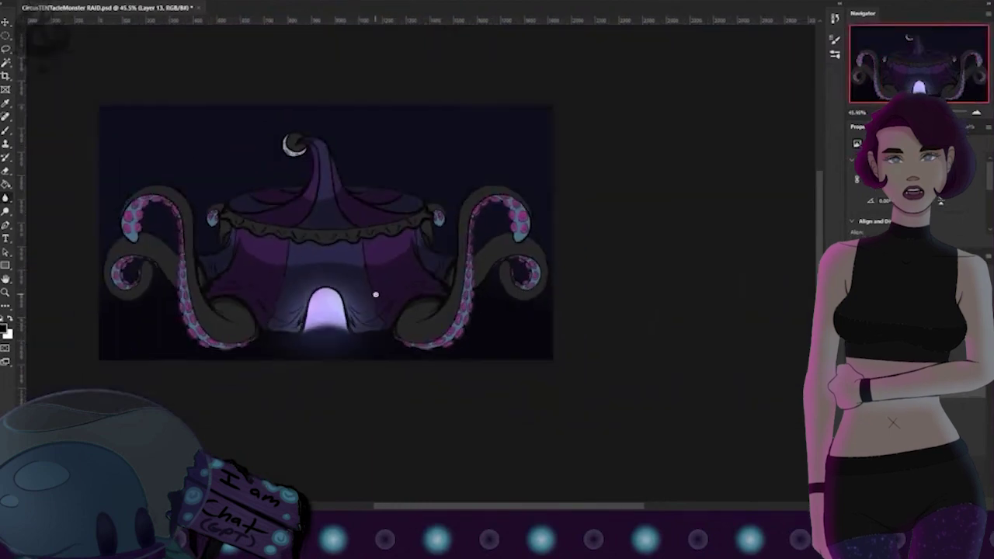
Step: Lasso the roof shadow, transform it to fit the roof, clear the selection, and check the whole drawing
{"action": "scroll", "coordinate": [357, 172], "scroll_direction": "up", "scroll_amount": 5}
{"action": "key", "text": "ctrl+t"}
{"action": "scroll", "coordinate": [355, 370], "scroll_direction": "down", "scroll_amount": 3}
{"action": "key", "text": "Return"}
{"action": "key", "text": "l"}
{"action": "mouse_move", "coordinate": [293, 172]}
{"action": "left_mouse_down"}
{"action": "mouse_move", "coordinate": [167, 192]}
{"action": "mouse_move", "coordinate": [461, 279]}
{"action": "left_mouse_up"}
{"action": "key", "text": "ctrl+t"}
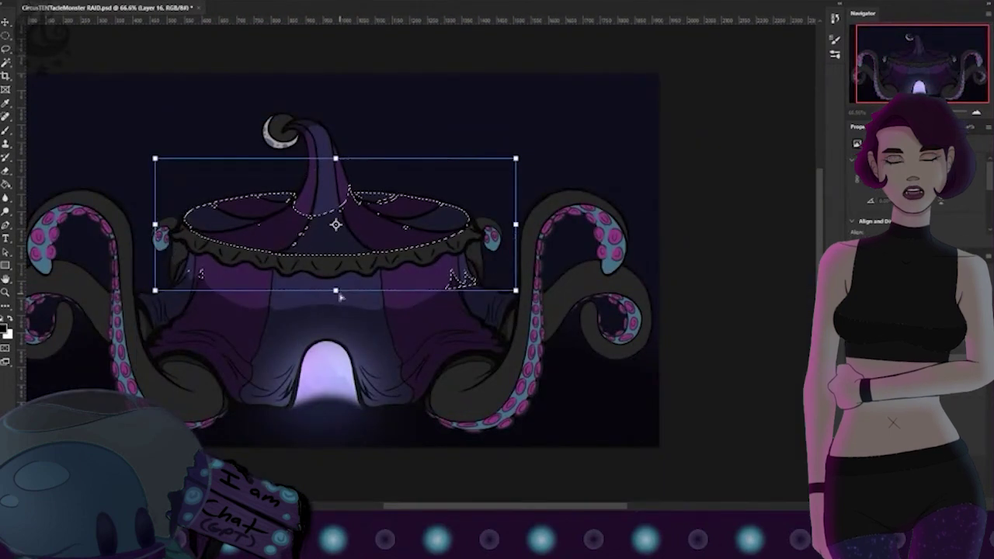
{"action": "key", "text": "Return"}
{"action": "key", "text": "ctrl+d"}
{"action": "scroll", "coordinate": [424, 244], "scroll_direction": "up", "scroll_amount": 4}
{"action": "scroll", "coordinate": [424, 244], "scroll_direction": "down", "scroll_amount": 7}
{"action": "scroll", "coordinate": [425, 243], "scroll_direction": "up", "scroll_amount": 1}
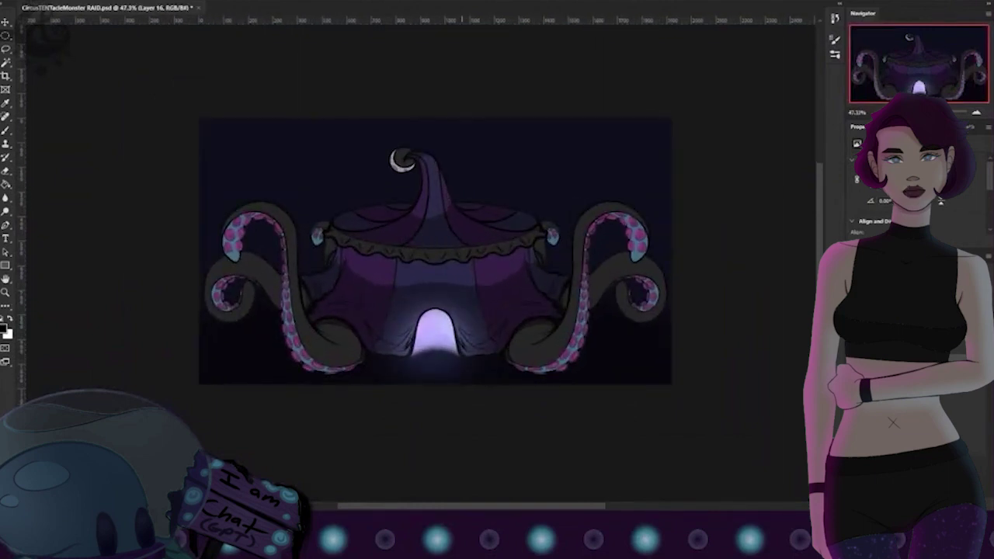
Step: Try selecting the crescent moon at the tip of the spire
{"action": "key", "text": "g"}
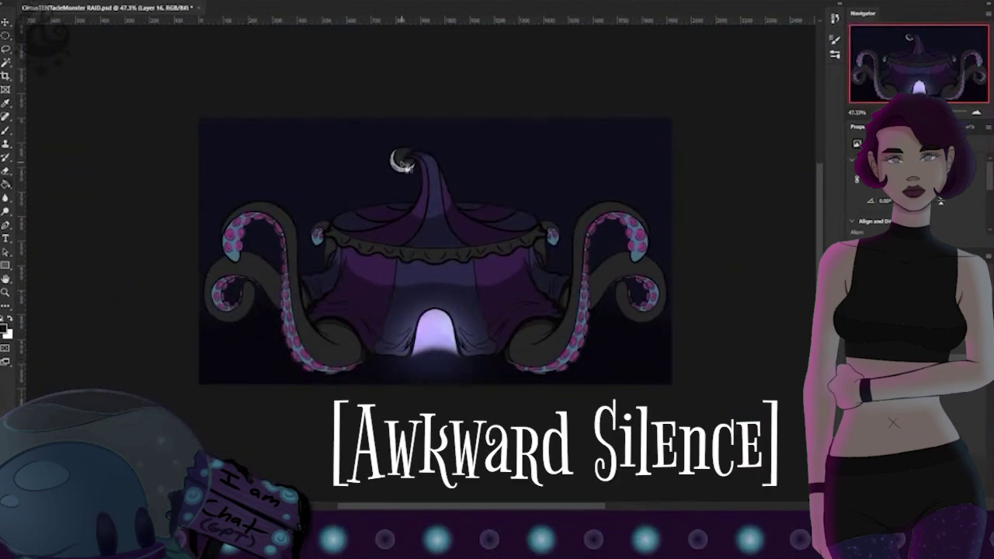
{"action": "left_click", "coordinate": [932, 391]}
{"action": "scroll", "coordinate": [437, 211], "scroll_direction": "up", "scroll_amount": 5}
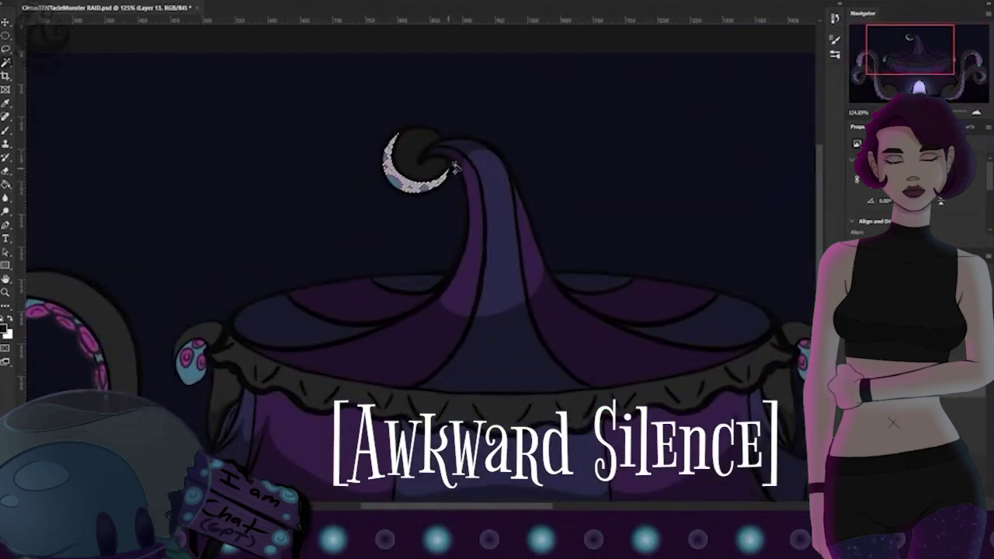
{"action": "scroll", "coordinate": [514, 254], "scroll_direction": "down", "scroll_amount": 6}
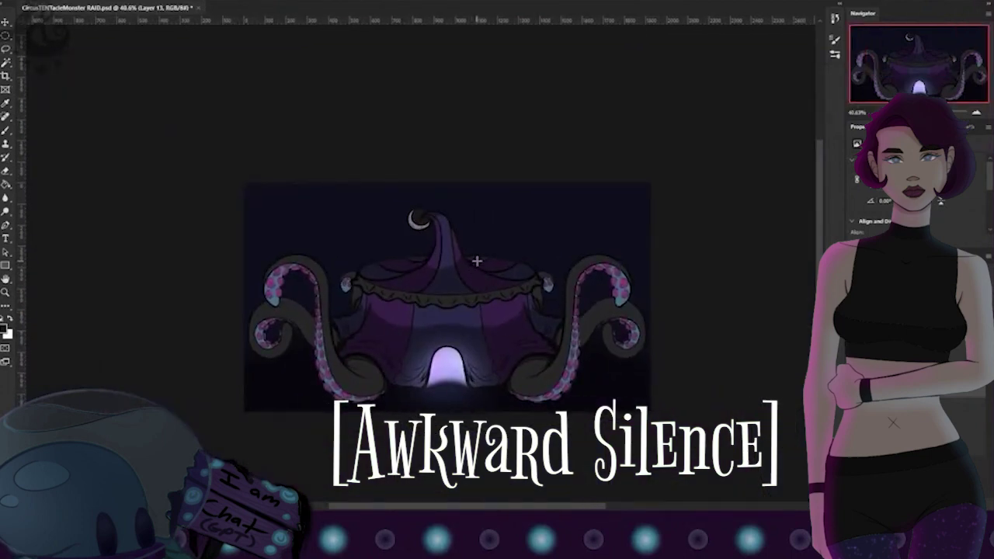
Step: Load the outline of the tent and tentacles as a selection and add a Gradient Map adjustment layer masked to it
{"action": "left_click", "coordinate": [951, 411]}
{"action": "left_click", "coordinate": [971, 427]}
{"action": "left_click", "coordinate": [873, 404], "text": "ctrl"}
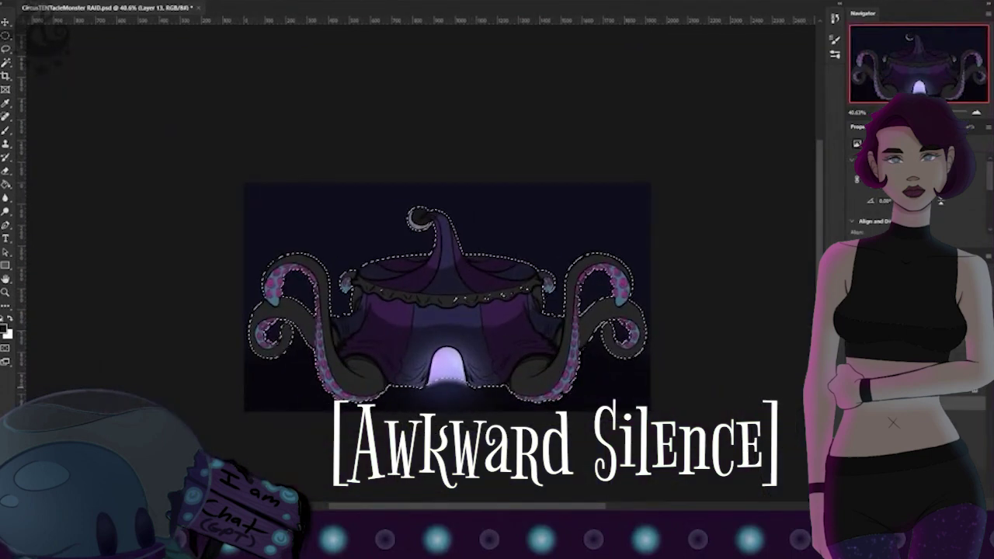
{"action": "left_click", "coordinate": [906, 501]}
{"action": "left_click", "coordinate": [873, 404]}
{"action": "left_click", "coordinate": [920, 501]}
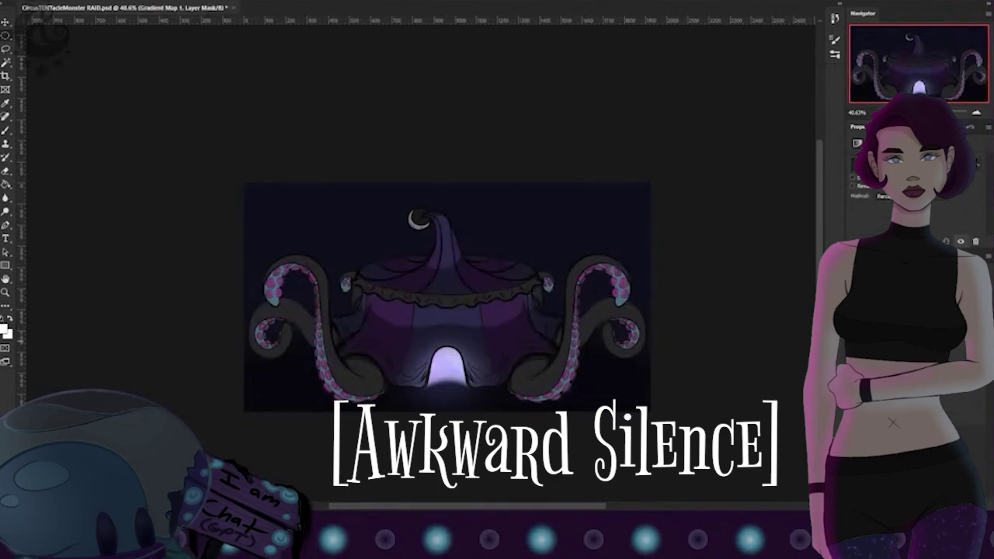
Step: Apply a purple gradient map tint to the tent and tentacles and inspect the recoloured drawing
{"action": "left_click", "coordinate": [873, 404]}
{"action": "left_click", "coordinate": [893, 403]}
{"action": "left_click", "coordinate": [893, 404]}
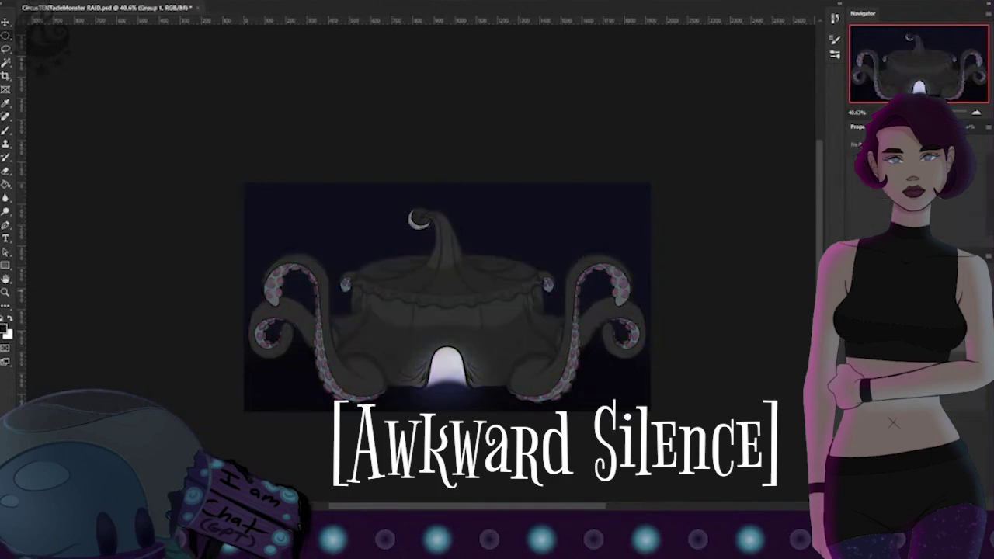
{"action": "left_click", "coordinate": [920, 501]}
{"action": "left_click", "coordinate": [784, 166]}
{"action": "key", "text": "backslash"}
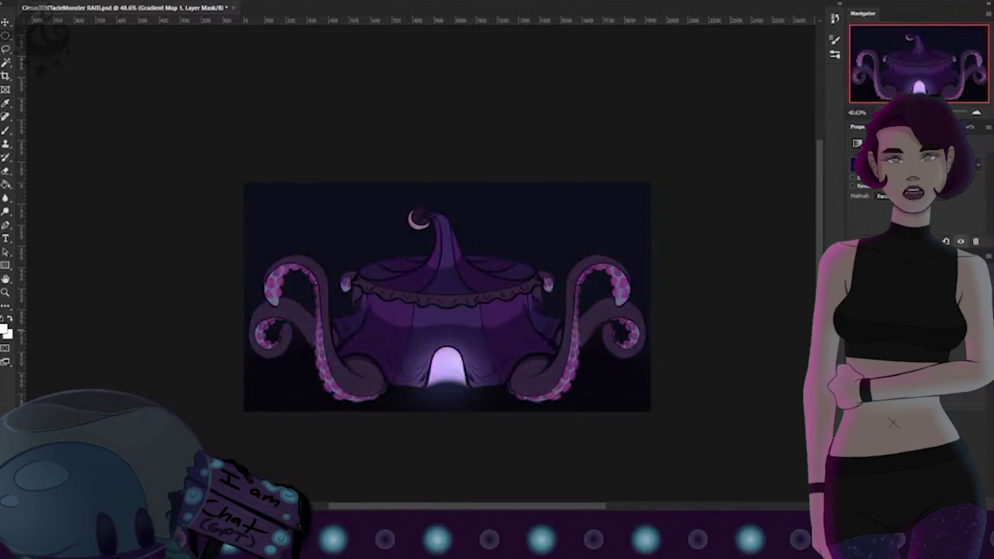
{"action": "left_click_drag", "start_coordinate": [477, 334], "coordinate": [589, 221]}
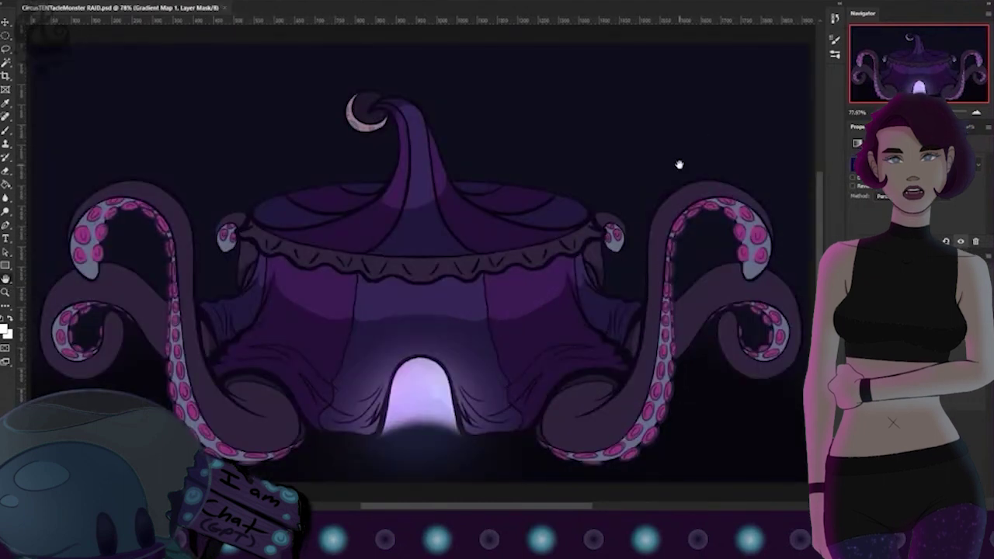
{"action": "left_click_drag", "start_coordinate": [676, 161], "coordinate": [626, 291]}
Step: Paint mirrored dark shading between the folds of the ruffled trim along the roof's edge
{"action": "left_click", "coordinate": [924, 419]}
{"action": "left_click", "coordinate": [606, 276], "text": "alt"}
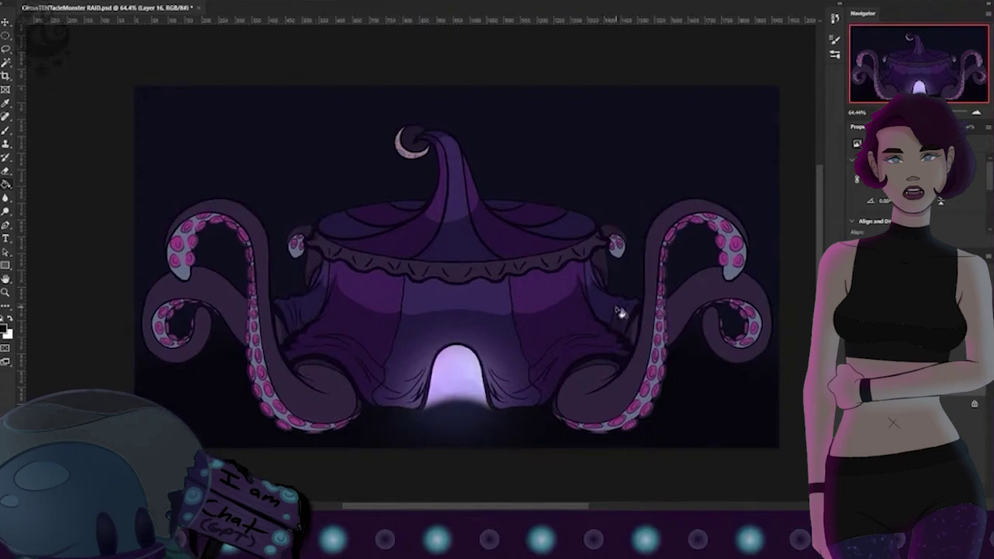
{"action": "scroll", "coordinate": [622, 297], "scroll_direction": "down", "scroll_amount": 2}
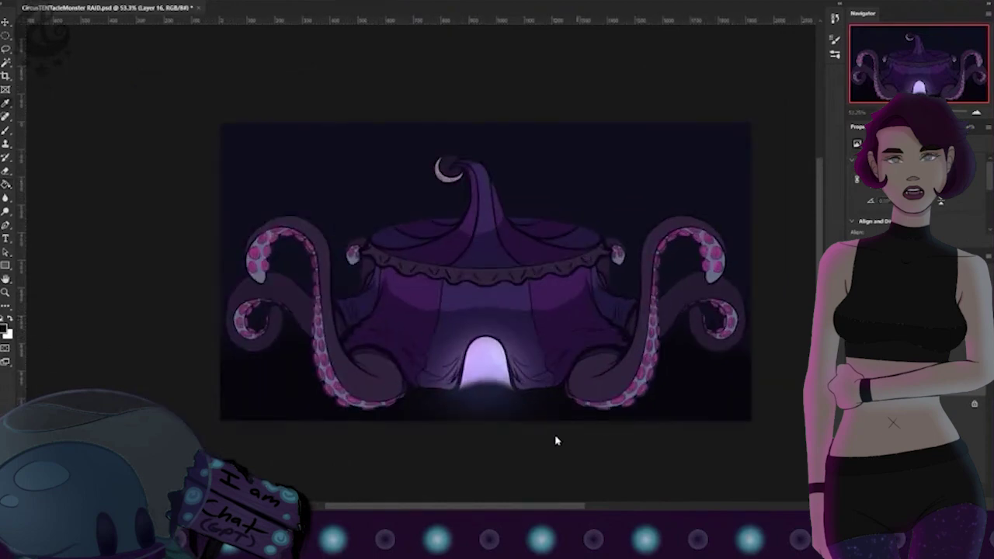
{"action": "scroll", "coordinate": [606, 279], "scroll_direction": "up", "scroll_amount": 3}
{"action": "scroll", "coordinate": [606, 299], "scroll_direction": "down", "scroll_amount": 5}
{"action": "scroll", "coordinate": [561, 311], "scroll_direction": "up", "scroll_amount": 5}
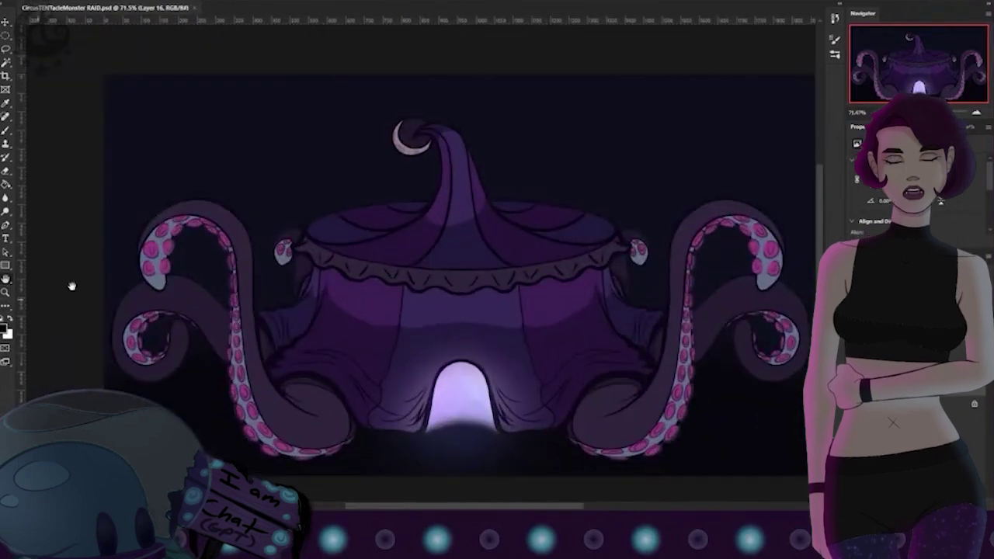
{"action": "key", "text": "b"}
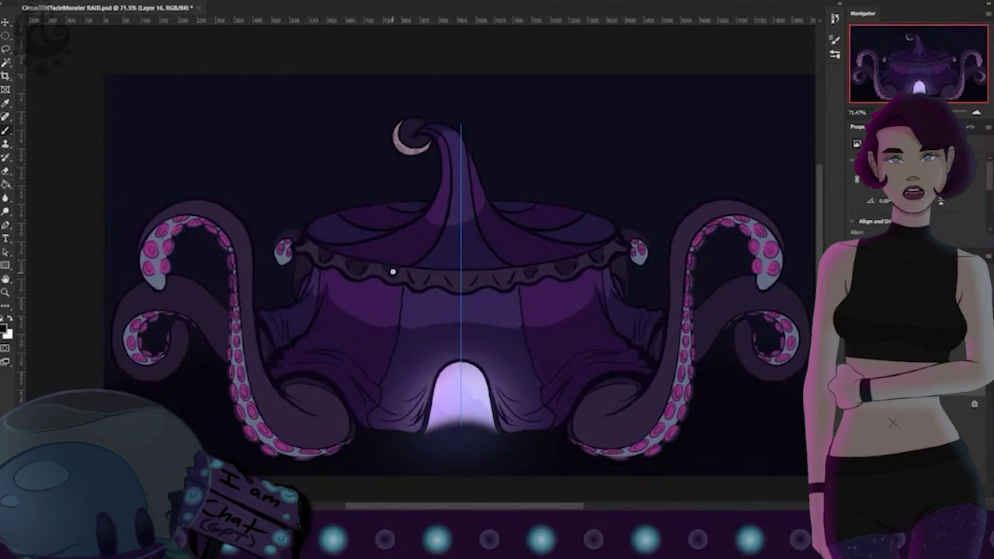
{"action": "scroll", "coordinate": [450, 277], "scroll_direction": "down", "scroll_amount": 4}
{"action": "scroll", "coordinate": [433, 296], "scroll_direction": "up", "scroll_amount": 5}
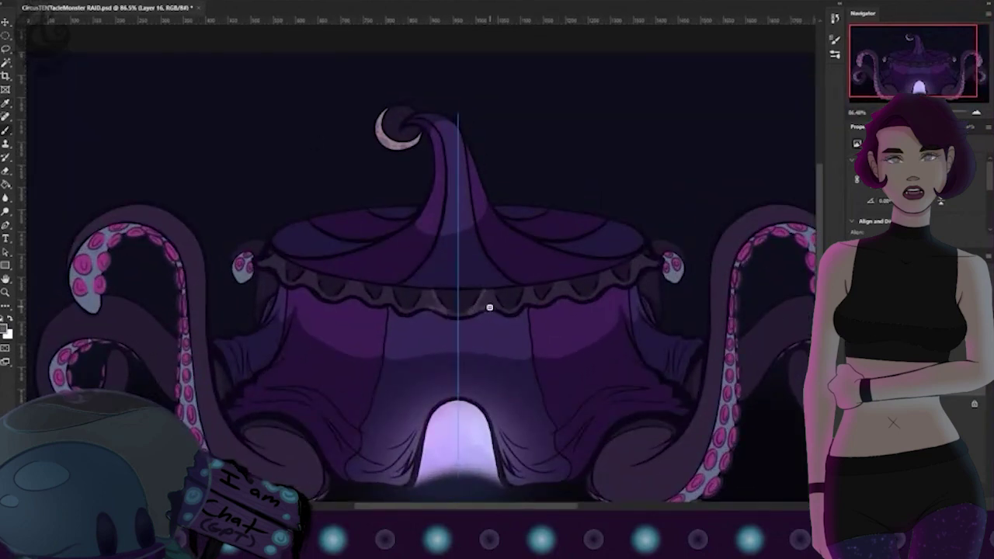
Step: Paint light grey highlights along the trim's folds and scalloped edge, select them with the Magic Wand, and clear the selection
{"action": "key", "text": "ctrl+z"}
{"action": "left_click_drag", "start_coordinate": [464, 314], "coordinate": [475, 304]}
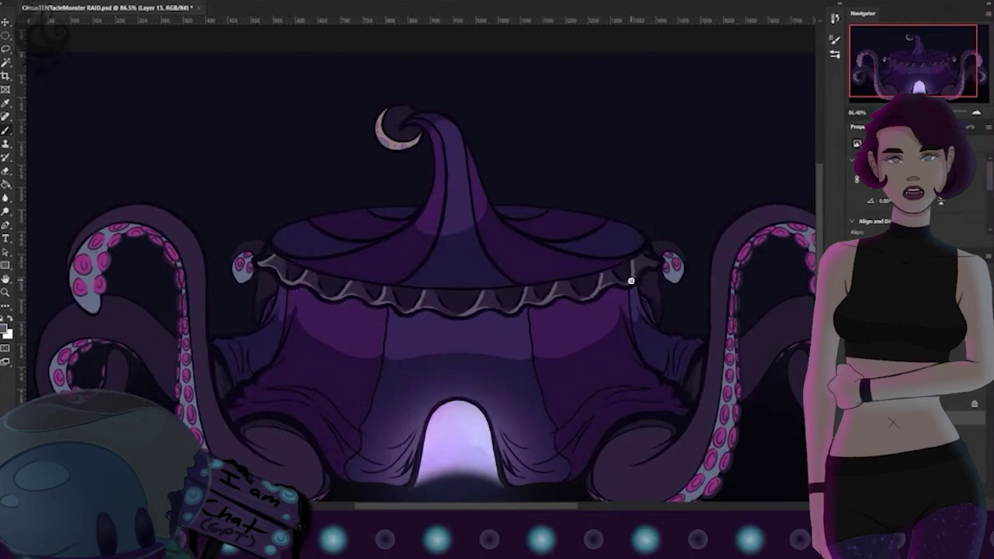
{"action": "key", "text": "w"}
{"action": "left_click", "coordinate": [480, 301]}
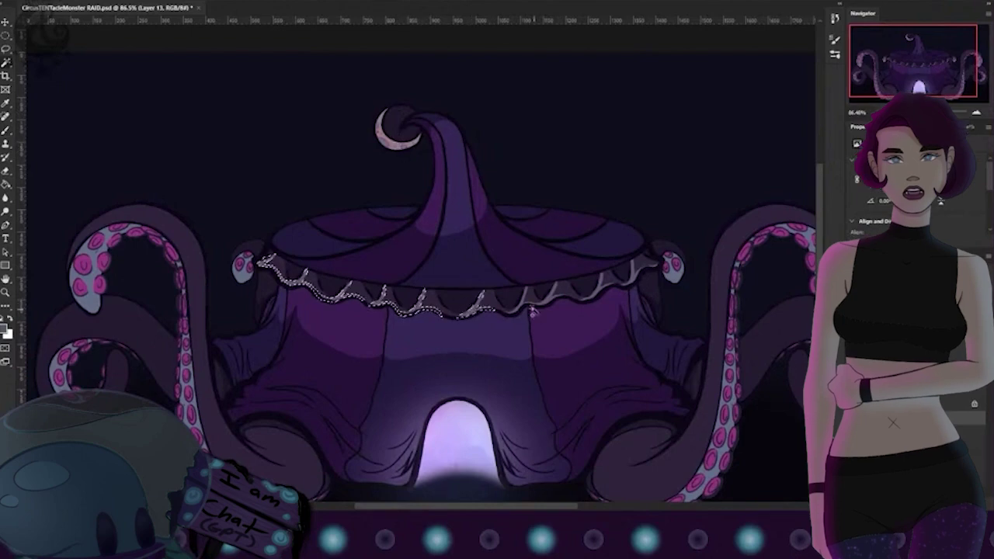
{"action": "key", "text": "ctrl+d"}
{"action": "scroll", "coordinate": [609, 246], "scroll_direction": "down", "scroll_amount": 4}
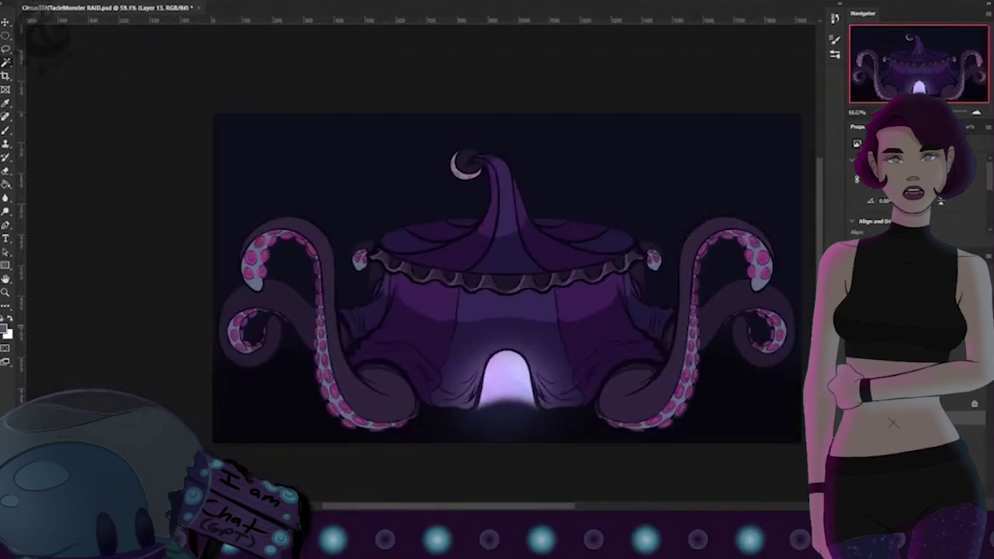
Step: Darken the ball at the spire's tip and repaint the crescent moon in a lighter tone
{"action": "key", "text": "b"}
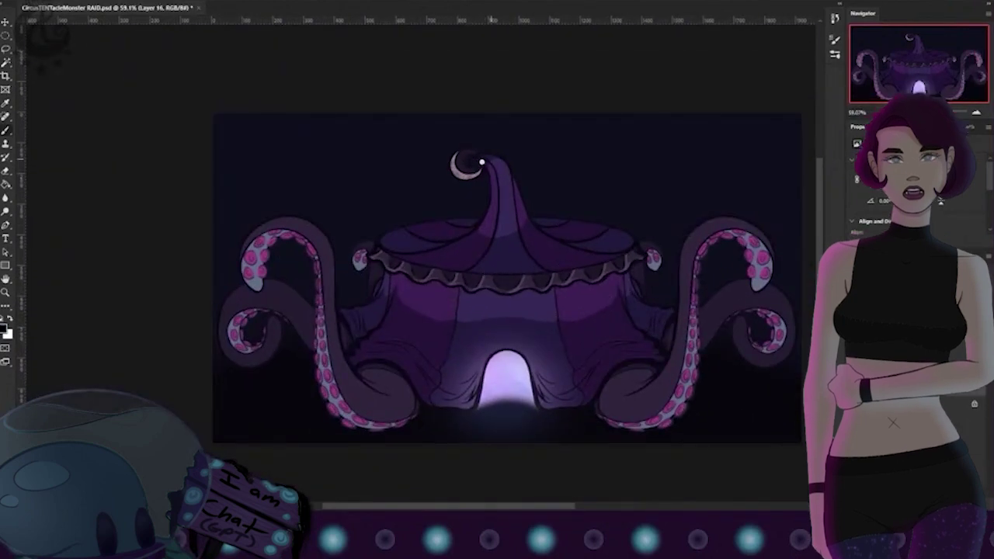
{"action": "left_click", "coordinate": [561, 304], "text": "ctrl"}
{"action": "left_click", "coordinate": [452, 160], "text": "alt"}
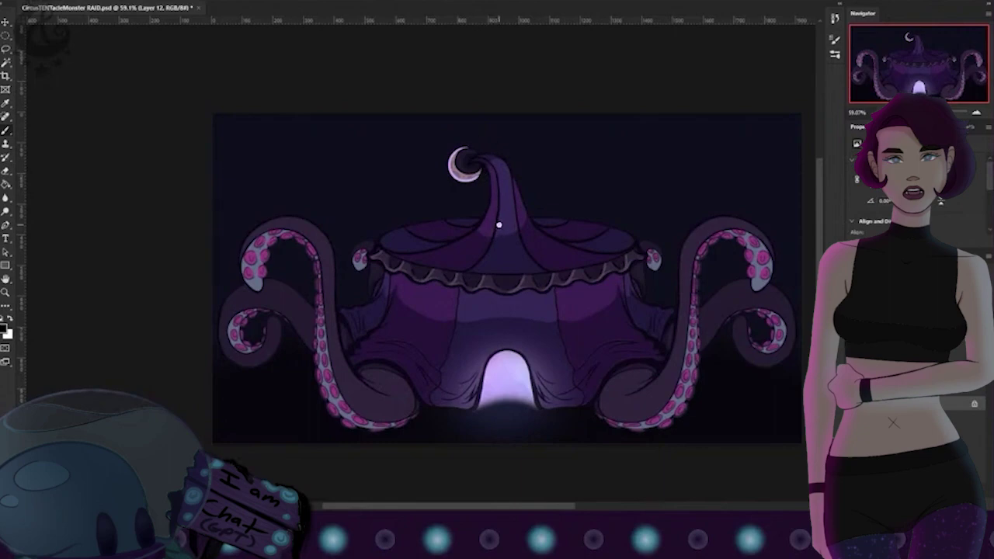
Step: Brighten the crescent moon with white and add a soft white glow around it on the glow layer
{"action": "left_click", "coordinate": [9, 318]}
{"action": "left_click", "coordinate": [462, 167]}
{"action": "left_click", "coordinate": [463, 170]}
{"action": "key", "text": "i"}
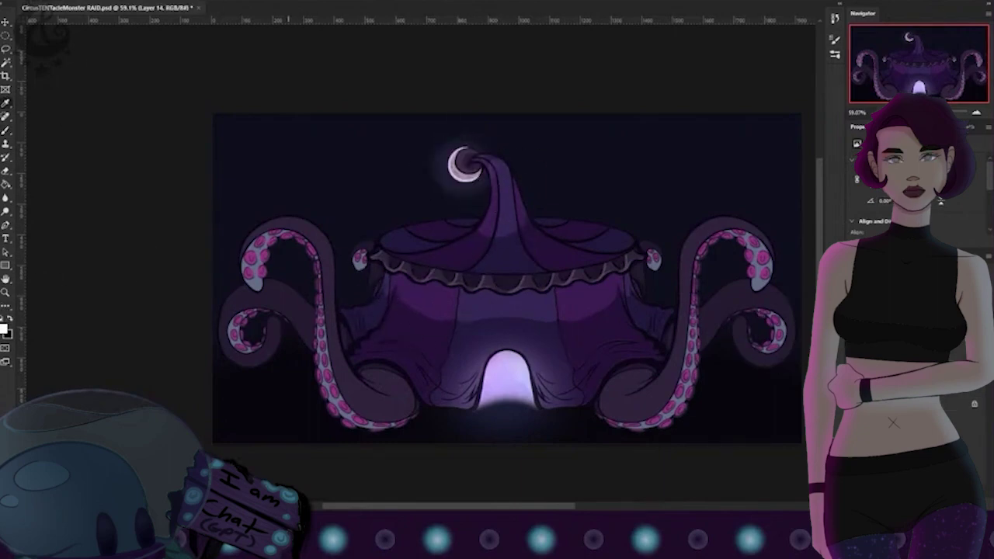
{"action": "left_click", "coordinate": [459, 173]}
{"action": "scroll", "coordinate": [635, 223], "scroll_direction": "down", "scroll_amount": 5}
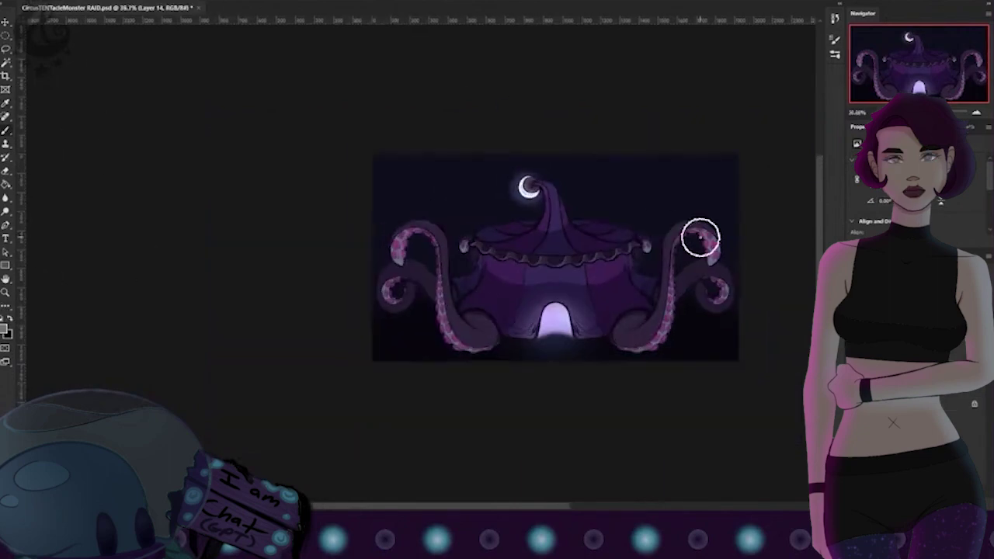
Step: Touch up the crescent moon's lower edge with a light grey stroke on Layer 13
{"action": "scroll", "coordinate": [583, 184], "scroll_direction": "up", "scroll_amount": 8}
{"action": "left_click", "coordinate": [965, 417]}
{"action": "left_click_drag", "start_coordinate": [463, 206], "coordinate": [486, 201]}
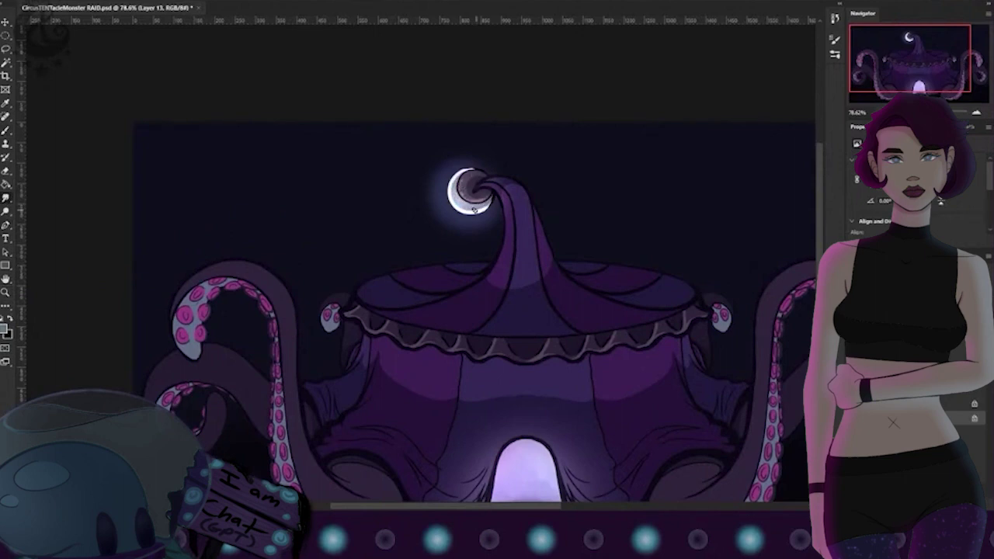
{"action": "key", "text": "i"}
{"action": "key", "text": "b"}
Step: Shade the crescent moon's rim with a soft grey tone on Layer 12 and reset the colours to the default black and white
{"action": "key", "text": "alt+bracketleft"}
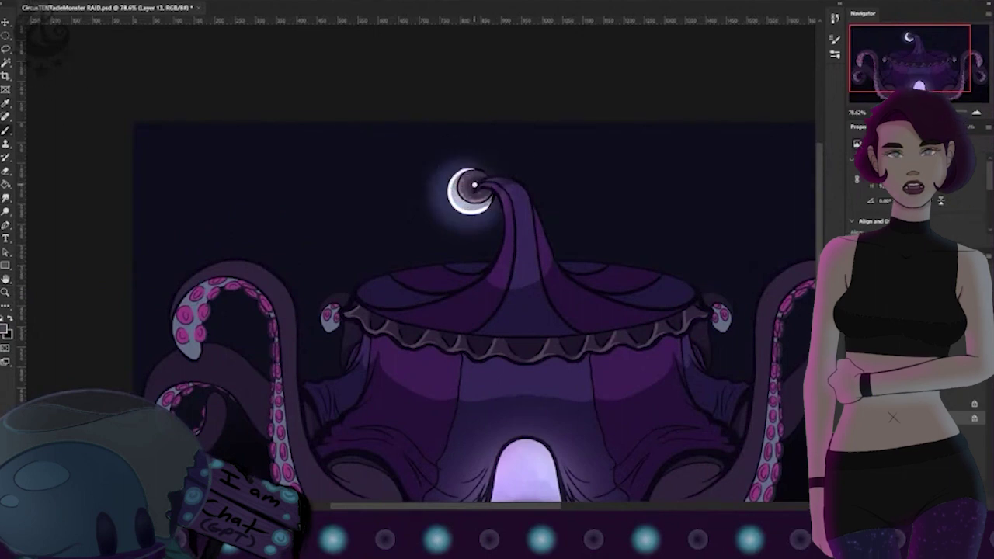
{"action": "left_click", "coordinate": [605, 350], "text": "alt"}
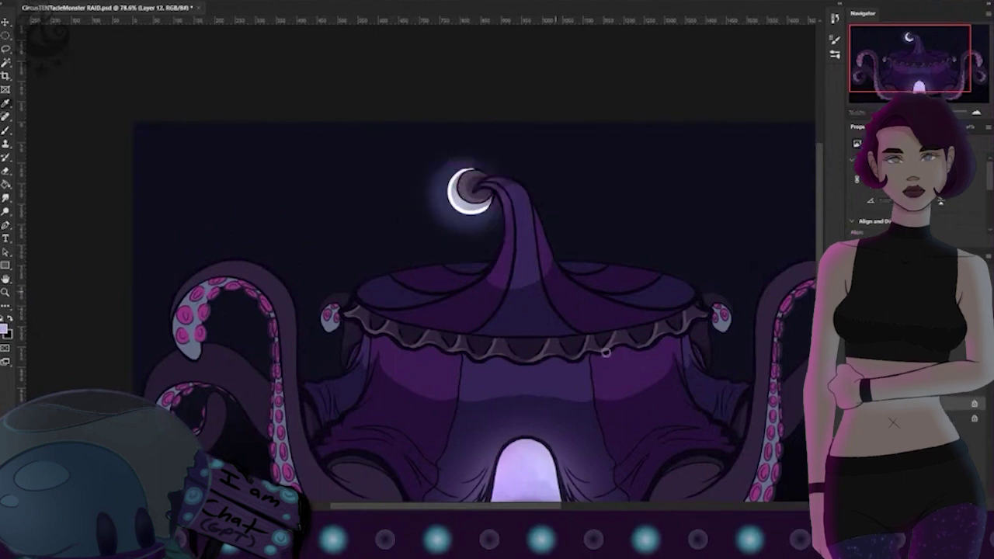
{"action": "mouse_move", "coordinate": [469, 168]}
{"action": "left_mouse_down"}
{"action": "mouse_move", "coordinate": [459, 205]}
{"action": "mouse_move", "coordinate": [449, 191]}
{"action": "mouse_move", "coordinate": [463, 168]}
{"action": "left_mouse_up"}
{"action": "key", "text": "ctrl+z"}
{"action": "key", "text": "ctrl+z"}
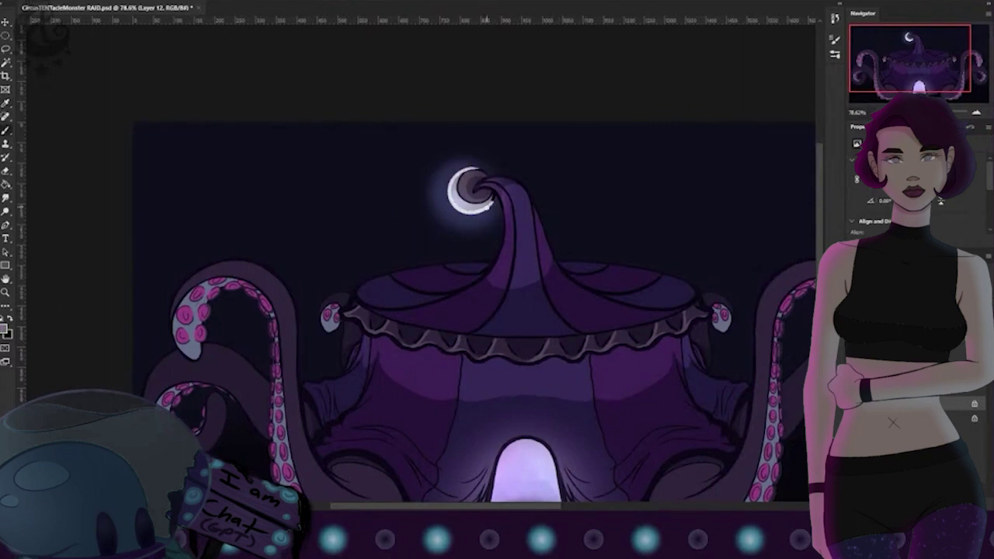
{"action": "mouse_move", "coordinate": [487, 206]}
{"action": "left_mouse_down"}
{"action": "mouse_move", "coordinate": [493, 198]}
{"action": "mouse_move", "coordinate": [456, 203]}
{"action": "mouse_move", "coordinate": [493, 202]}
{"action": "left_mouse_up"}
{"action": "left_click", "coordinate": [563, 404], "text": "alt"}
{"action": "key", "text": "d"}
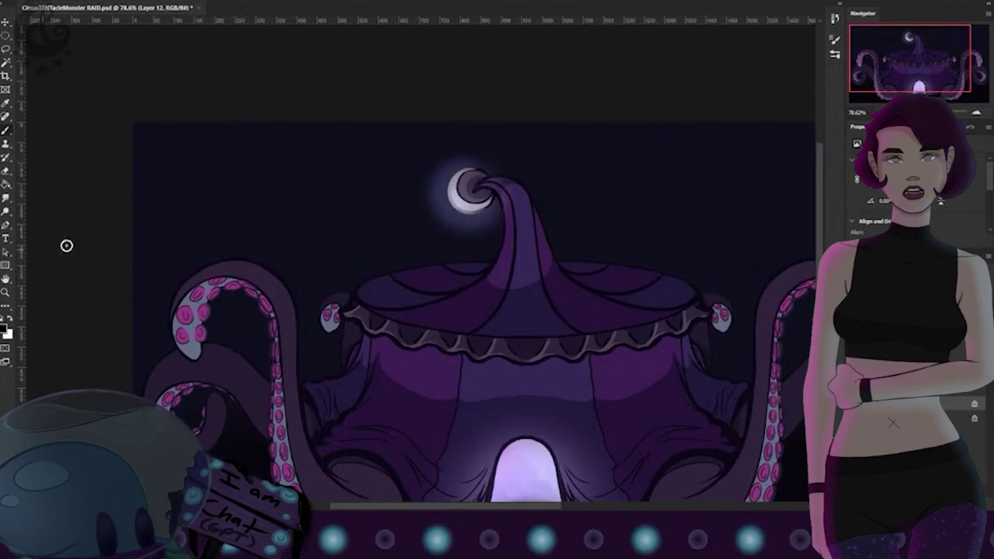
{"action": "double_click", "coordinate": [5, 279]}
{"action": "key", "text": "b"}
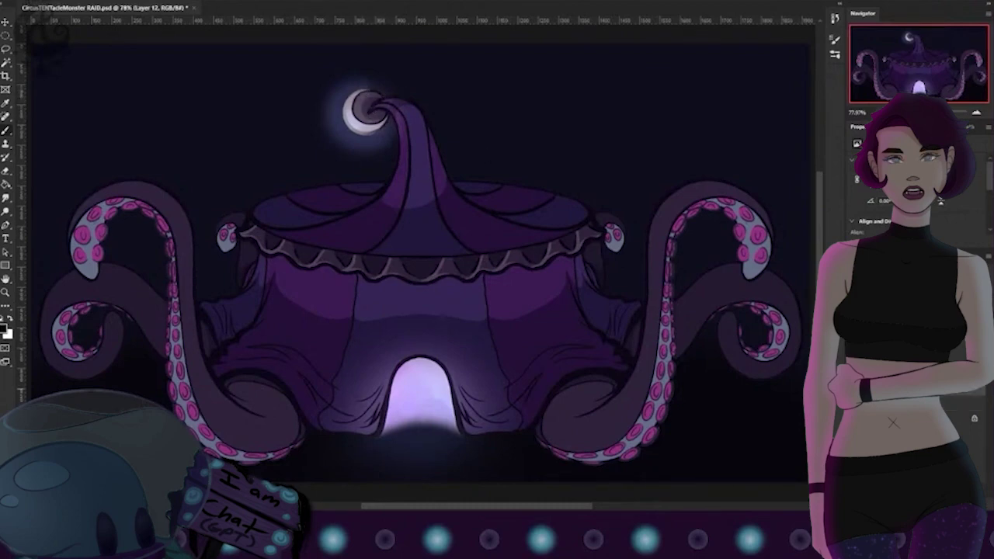
Step: Make Layer 13 the active layer and save the file
{"action": "left_click", "coordinate": [971, 418]}
{"action": "key", "text": "b"}
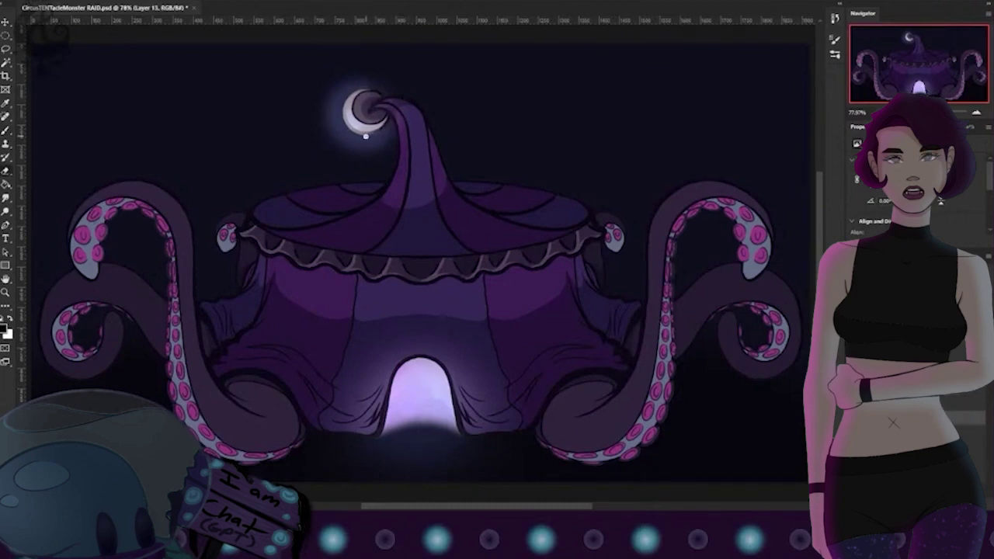
{"action": "key", "text": "b"}
{"action": "key", "text": "ctrl+s"}
Step: Examine the suckers on the tentacles and the glow around the doorway up close
{"action": "key", "text": "h"}
{"action": "scroll", "coordinate": [490, 182], "scroll_direction": "down", "scroll_amount": 6}
{"action": "scroll", "coordinate": [519, 255], "scroll_direction": "up", "scroll_amount": 3}
{"action": "scroll", "coordinate": [507, 228], "scroll_direction": "down", "scroll_amount": 1}
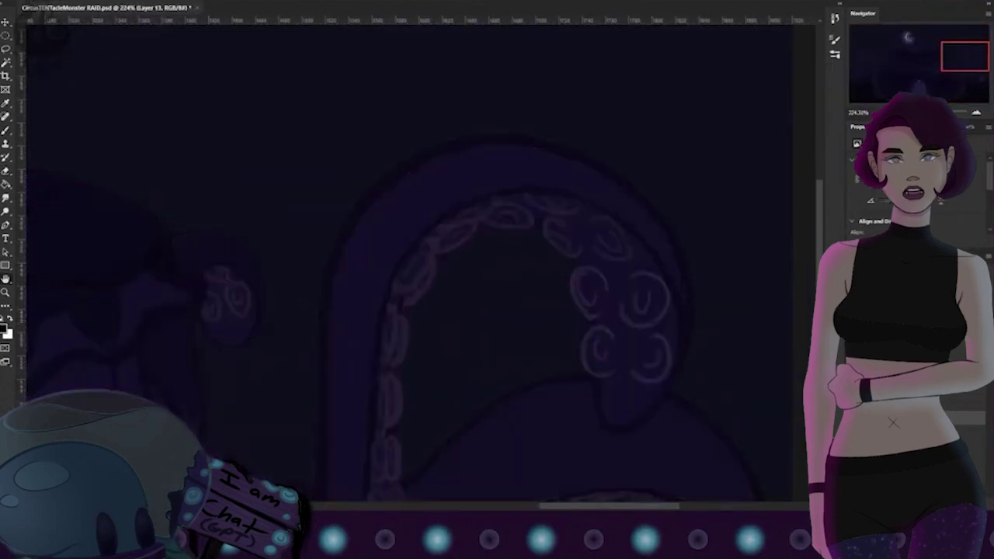
{"action": "scroll", "coordinate": [594, 280], "scroll_direction": "down", "scroll_amount": 4}
{"action": "scroll", "coordinate": [628, 240], "scroll_direction": "up", "scroll_amount": 6}
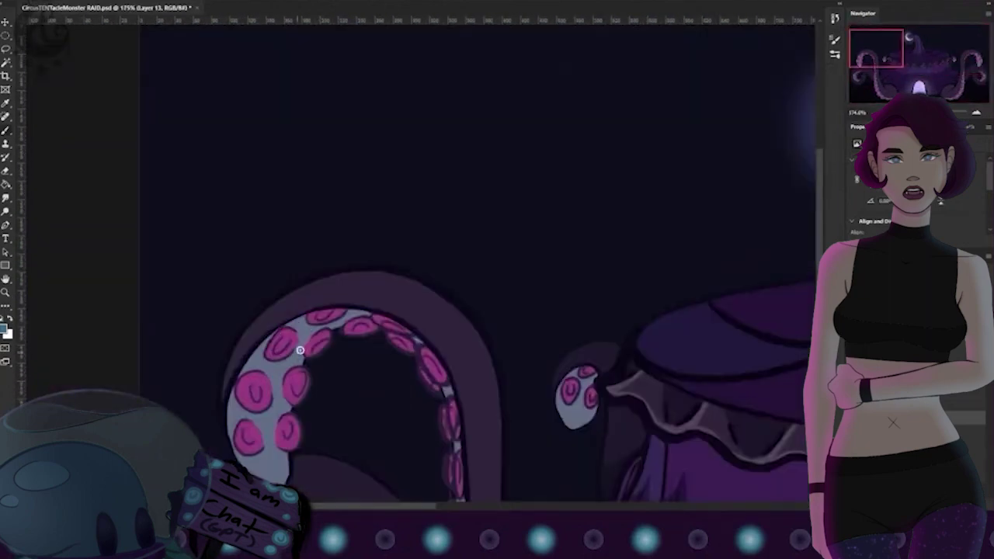
{"action": "left_click_drag", "start_coordinate": [424, 397], "coordinate": [370, 252]}
{"action": "key", "text": "b"}
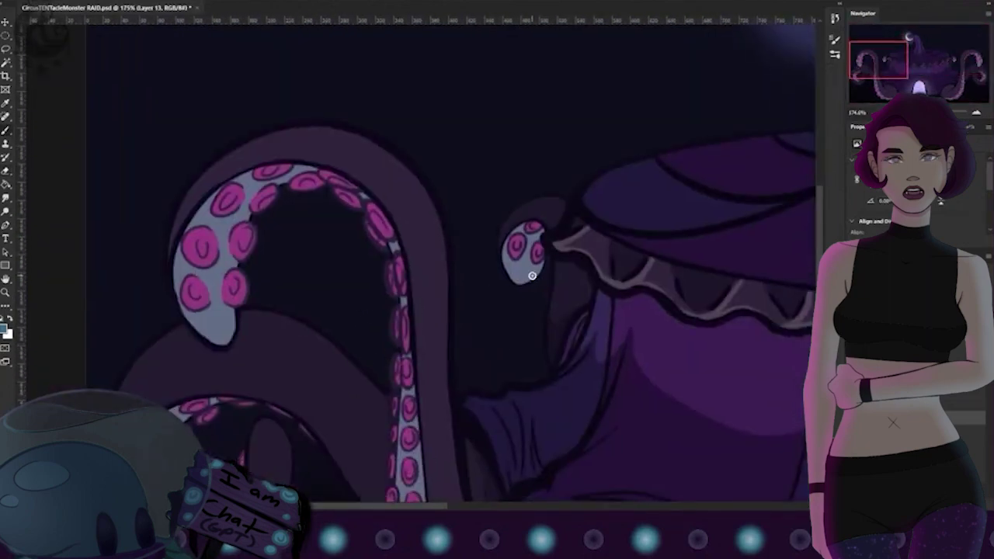
{"action": "left_click_drag", "start_coordinate": [532, 276], "coordinate": [551, 98]}
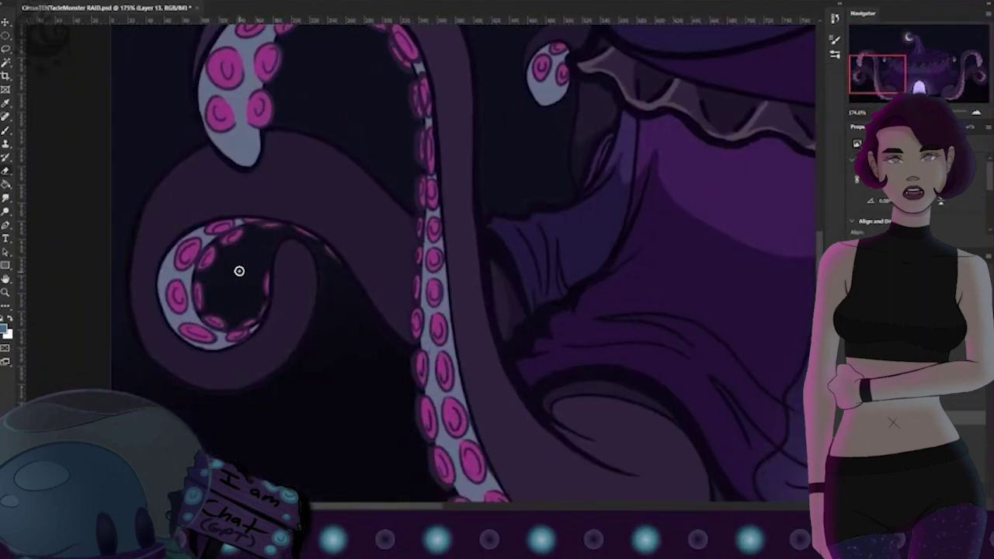
{"action": "key", "text": "b"}
{"action": "left_click_drag", "start_coordinate": [543, 357], "coordinate": [169, 266]}
{"action": "key", "text": "r"}
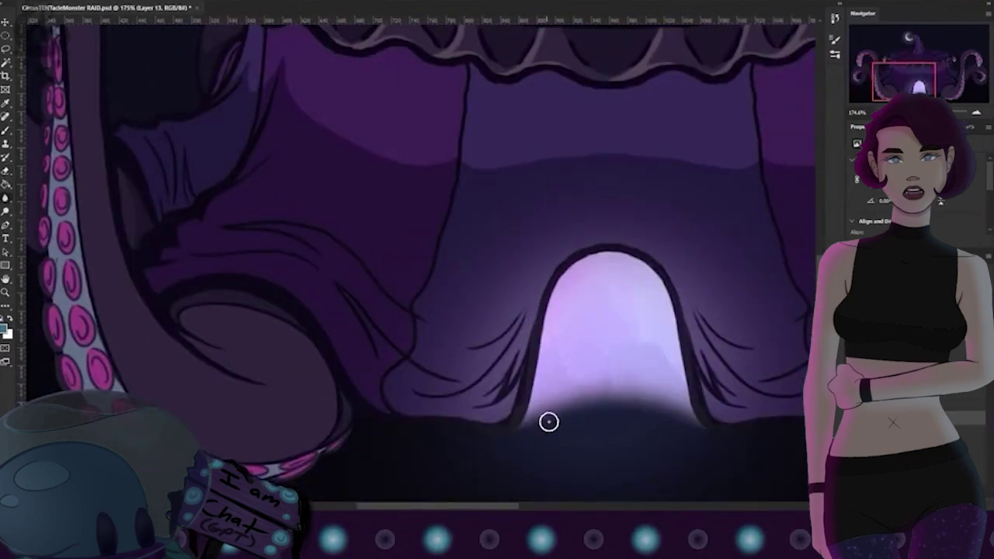
{"action": "key", "text": "b"}
Step: Smudge the doorway's glow down onto the ground in front of the tent with the Smudge tool
{"action": "scroll", "coordinate": [525, 399], "scroll_direction": "down", "scroll_amount": 10}
{"action": "scroll", "coordinate": [646, 420], "scroll_direction": "up", "scroll_amount": 6}
{"action": "key", "text": "r"}
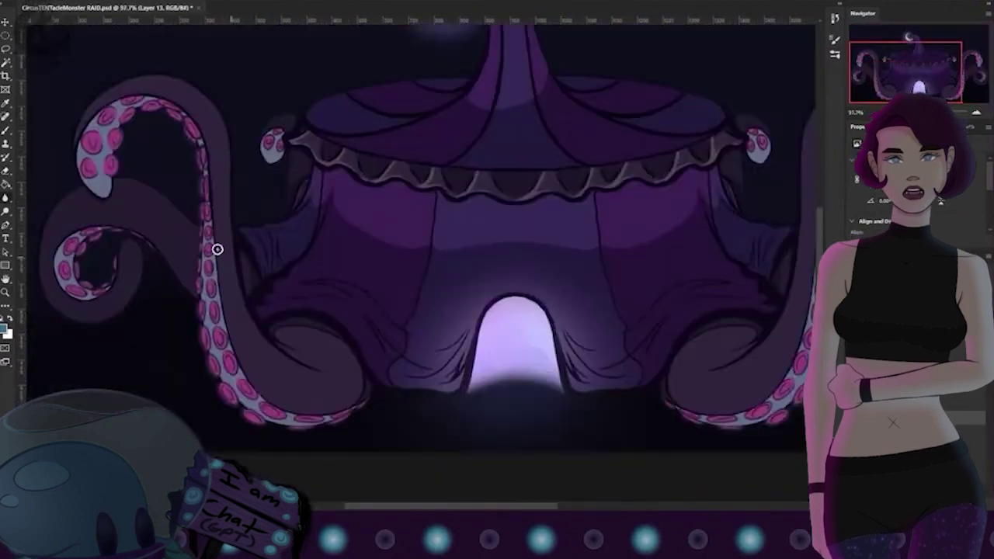
{"action": "right_click", "coordinate": [5, 198]}
{"action": "left_click", "coordinate": [46, 222]}
{"action": "mouse_move", "coordinate": [485, 381]}
{"action": "left_mouse_down"}
{"action": "mouse_move", "coordinate": [546, 417]}
{"action": "mouse_move", "coordinate": [555, 388]}
{"action": "mouse_move", "coordinate": [505, 383]}
{"action": "mouse_move", "coordinate": [512, 432]}
{"action": "mouse_move", "coordinate": [510, 397]}
{"action": "mouse_move", "coordinate": [610, 417]}
{"action": "left_mouse_up"}
{"action": "key", "text": "ctrl+z"}
{"action": "key", "text": "ctrl+z"}
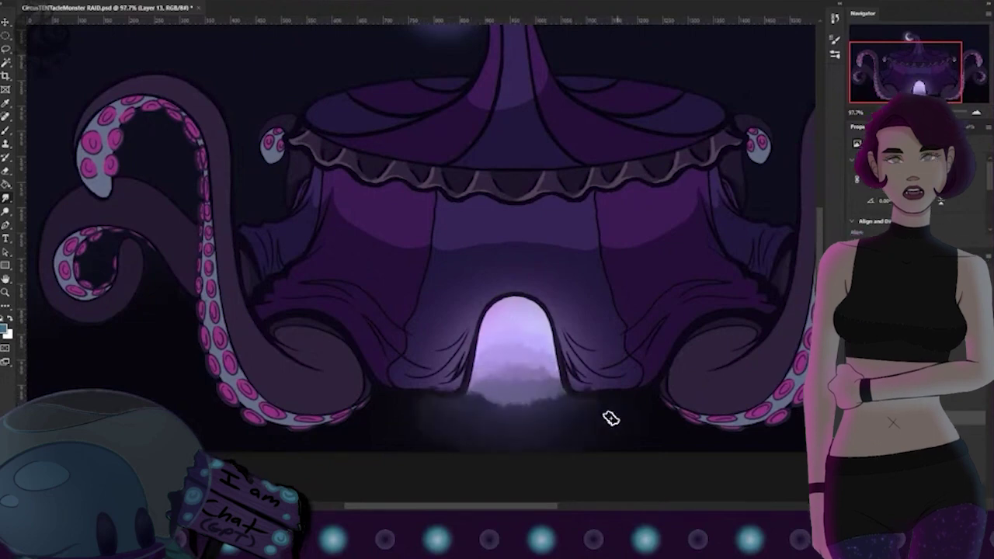
{"action": "mouse_move", "coordinate": [497, 408]}
{"action": "left_mouse_down"}
{"action": "mouse_move", "coordinate": [551, 406]}
{"action": "mouse_move", "coordinate": [532, 353]}
{"action": "left_mouse_up"}
Step: Select the doorway and the ground in front of it, blur the smudged glow inside, and clear the selection
{"action": "scroll", "coordinate": [607, 382], "scroll_direction": "down", "scroll_amount": 10}
{"action": "scroll", "coordinate": [607, 380], "scroll_direction": "up", "scroll_amount": 8}
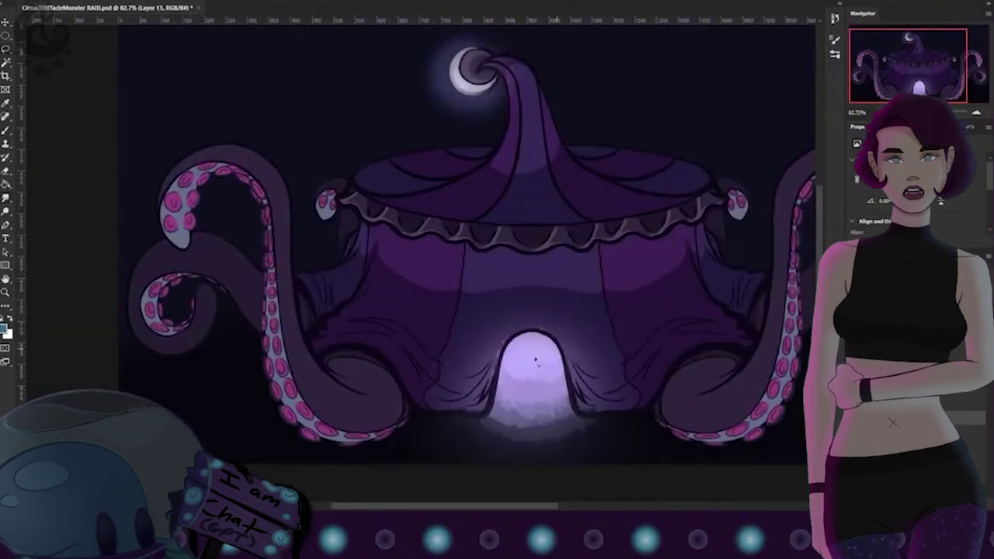
{"action": "mouse_move", "coordinate": [444, 411]}
{"action": "left_mouse_down"}
{"action": "mouse_move", "coordinate": [498, 374]}
{"action": "mouse_move", "coordinate": [609, 414]}
{"action": "mouse_move", "coordinate": [444, 413]}
{"action": "left_mouse_up"}
{"action": "key", "text": "ctrl+alt+f"}
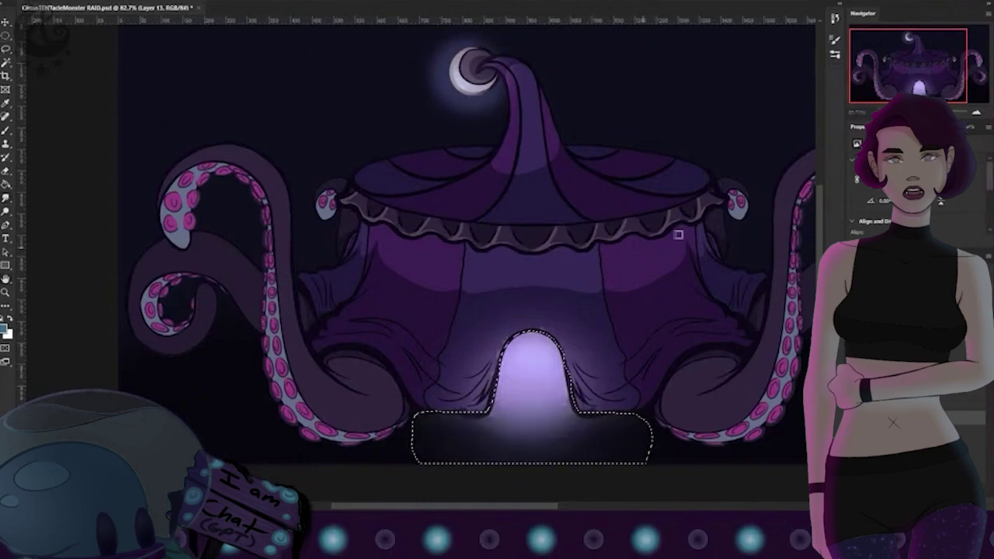
{"action": "key", "text": "Return"}
{"action": "key", "text": "ctrl+d"}
Step: Set up the brush with vertical symmetry on Layer 16 and save the file
{"action": "key", "text": "b"}
{"action": "left_click", "coordinate": [486, 314], "text": "alt"}
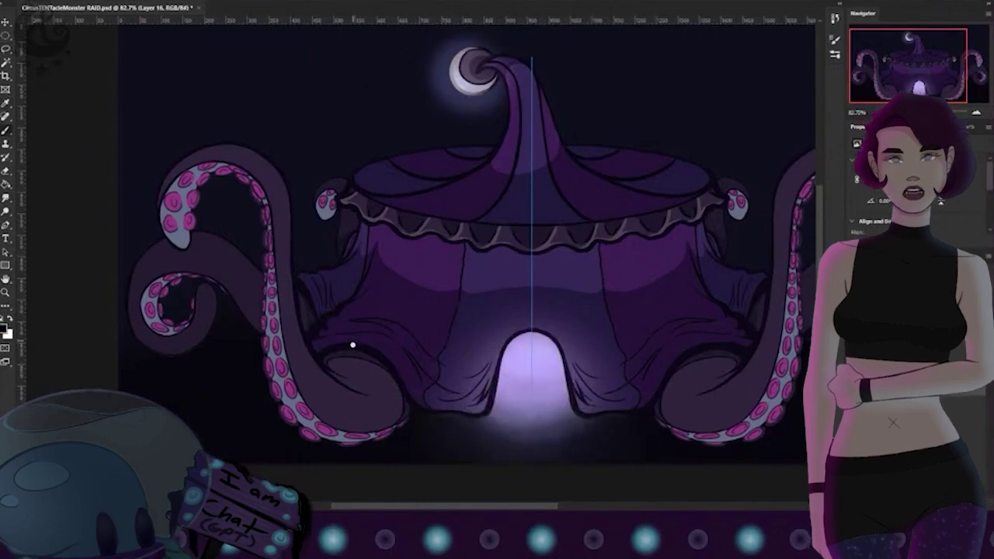
{"action": "scroll", "coordinate": [460, 320], "scroll_direction": "down", "scroll_amount": 5}
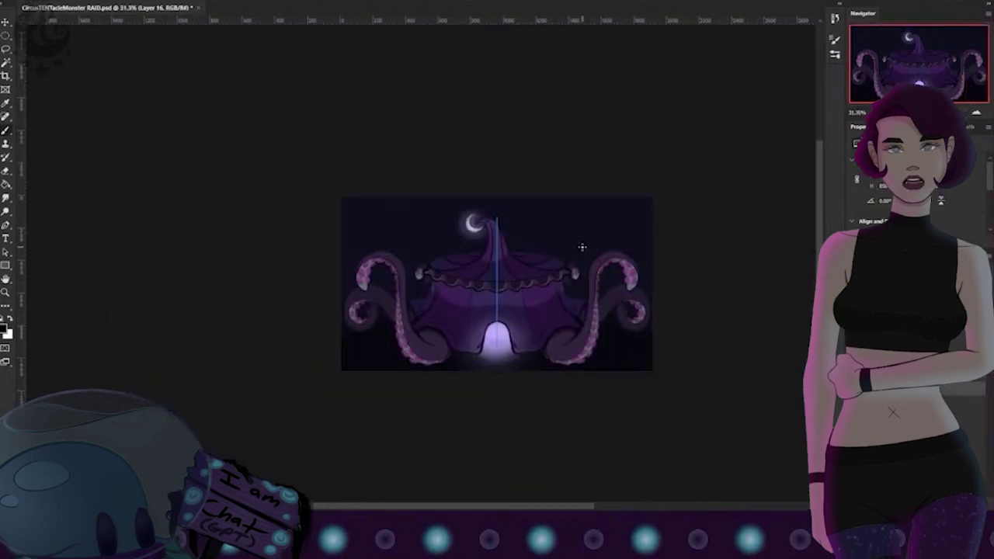
{"action": "key", "text": "ctrl+s"}
Step: Outline the ground below the tent as a selection, smooth its edges with Select and Mask, and clear the selection
{"action": "scroll", "coordinate": [437, 354], "scroll_direction": "up", "scroll_amount": 6}
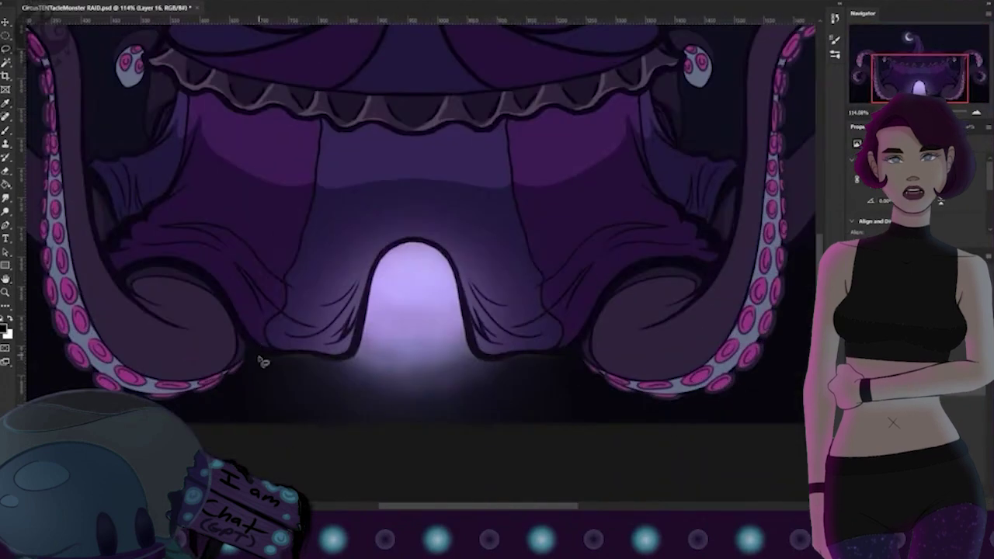
{"action": "mouse_move", "coordinate": [251, 357]}
{"action": "left_mouse_down"}
{"action": "mouse_move", "coordinate": [481, 359]}
{"action": "mouse_move", "coordinate": [219, 423]}
{"action": "left_mouse_up"}
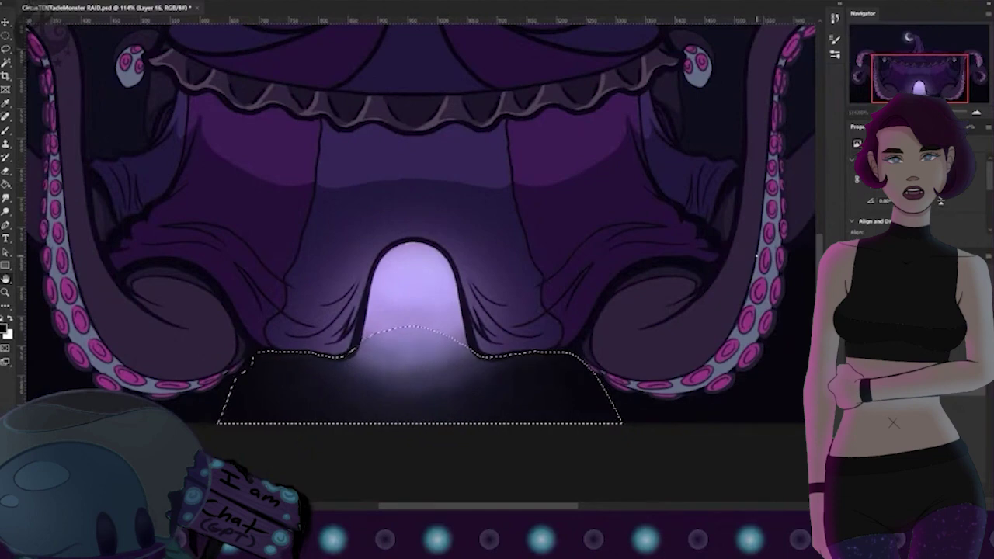
{"action": "key", "text": "ctrl+alt+r"}
{"action": "left_click_drag", "start_coordinate": [844, 326], "coordinate": [869, 326]}
{"action": "key", "text": "Return"}
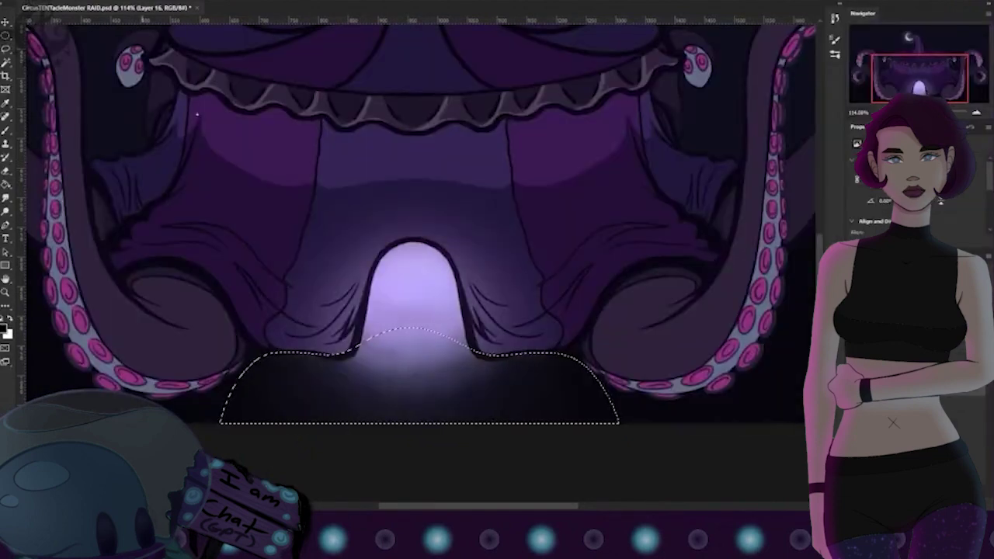
{"action": "key", "text": "ctrl+d"}
Step: Enlarge the brush and extend the doorway's light down to the canvas's lower edge on Layer 13
{"action": "scroll", "coordinate": [438, 240], "scroll_direction": "down", "scroll_amount": 3}
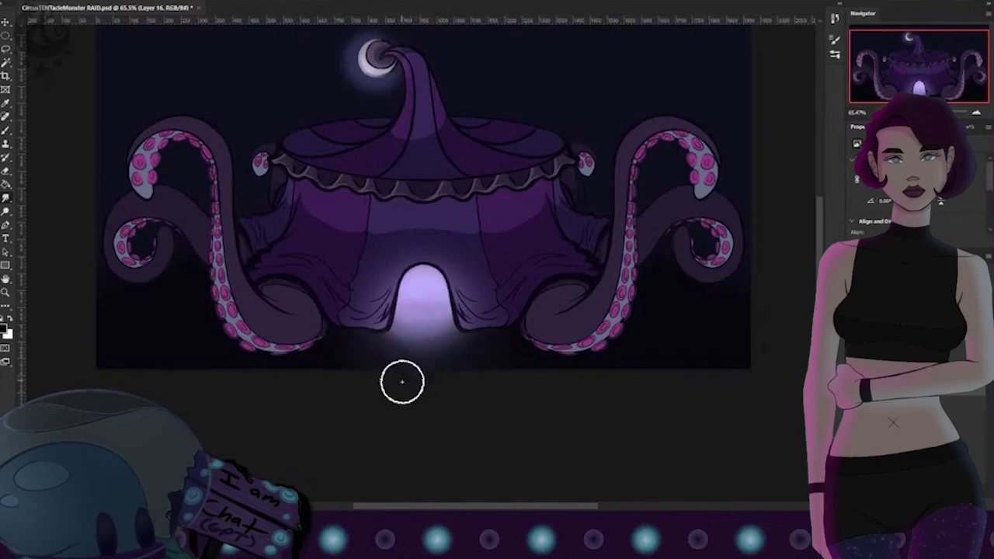
{"action": "scroll", "coordinate": [416, 303], "scroll_direction": "up", "scroll_amount": 5}
{"action": "scroll", "coordinate": [523, 473], "scroll_direction": "down", "scroll_amount": 3}
{"action": "key", "text": "bracketright"}
{"action": "key", "text": "bracketright"}
{"action": "key", "text": "bracketright"}
{"action": "key", "text": "bracketright"}
{"action": "key", "text": "bracketright"}
{"action": "key", "text": "bracketright"}
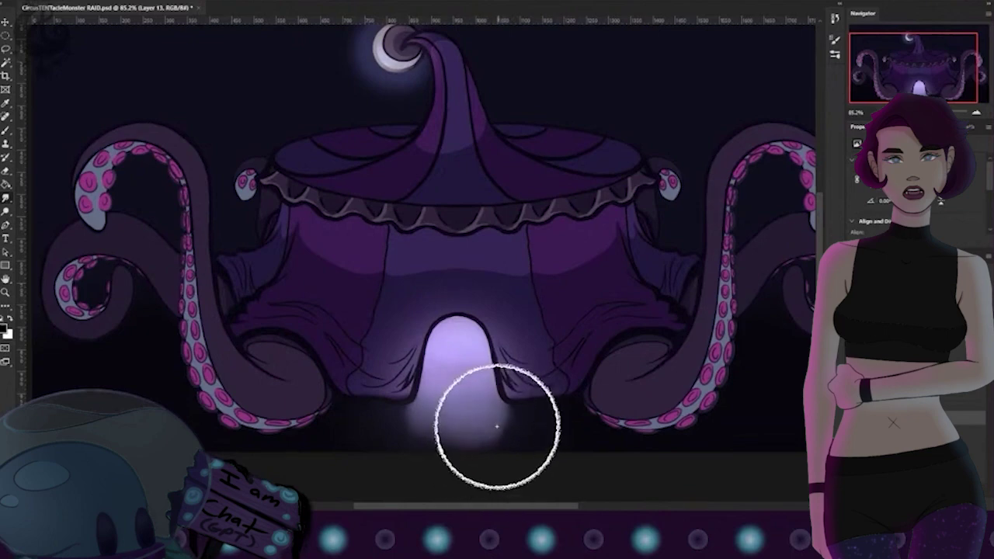
{"action": "left_click_drag", "start_coordinate": [484, 437], "coordinate": [441, 444]}
Step: Switch to Layer 12 and tone down the crescent moon's tips and lower edge with a darker shade
{"action": "left_click", "coordinate": [853, 404]}
{"action": "left_click", "coordinate": [852, 404]}
{"action": "left_click", "coordinate": [931, 404]}
{"action": "key", "text": "z"}
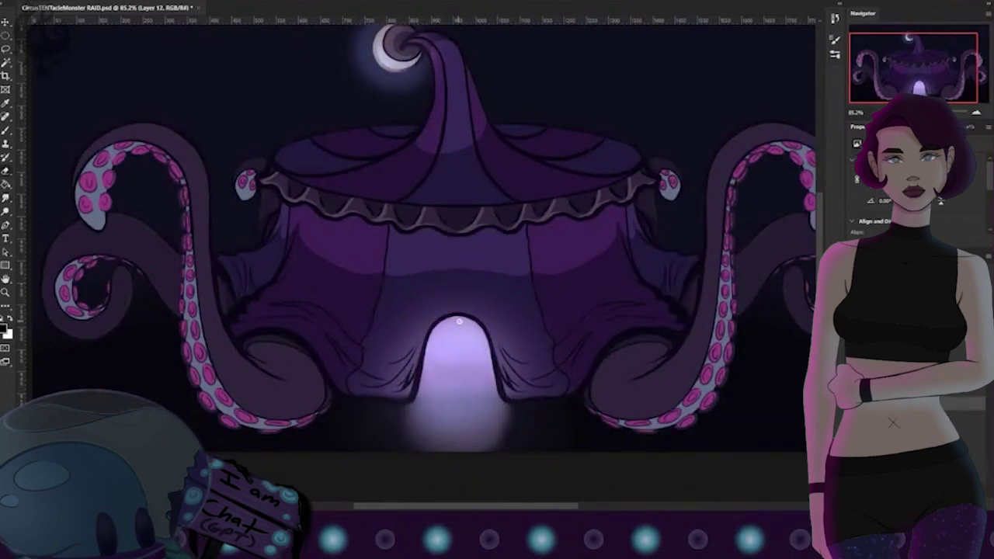
{"action": "left_click_drag", "start_coordinate": [400, 48], "coordinate": [770, 300]}
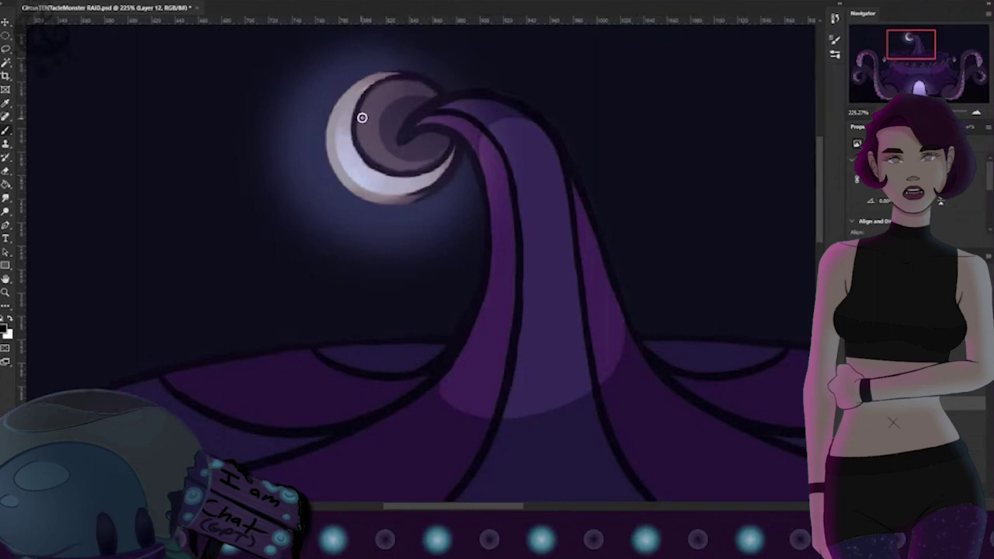
{"action": "key", "text": "ctrl+0"}
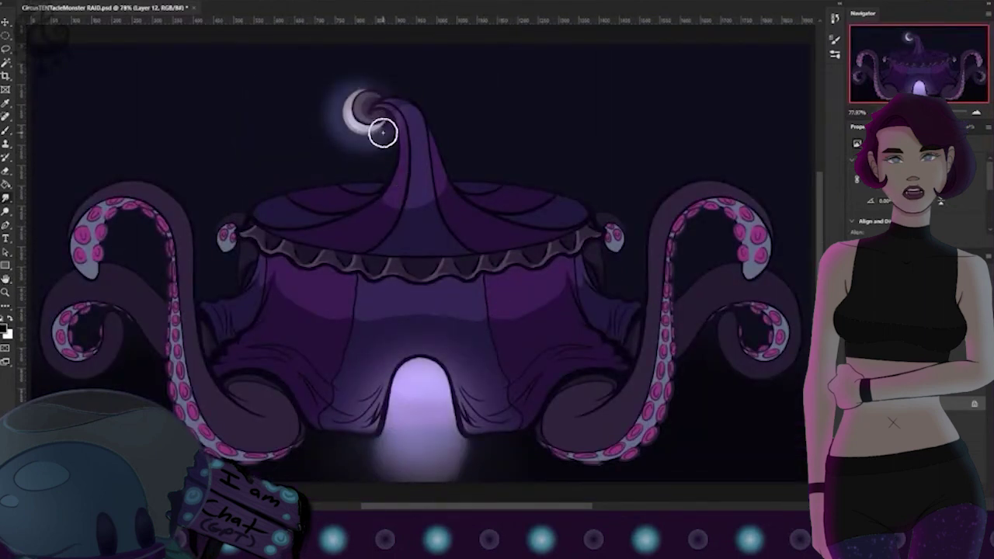